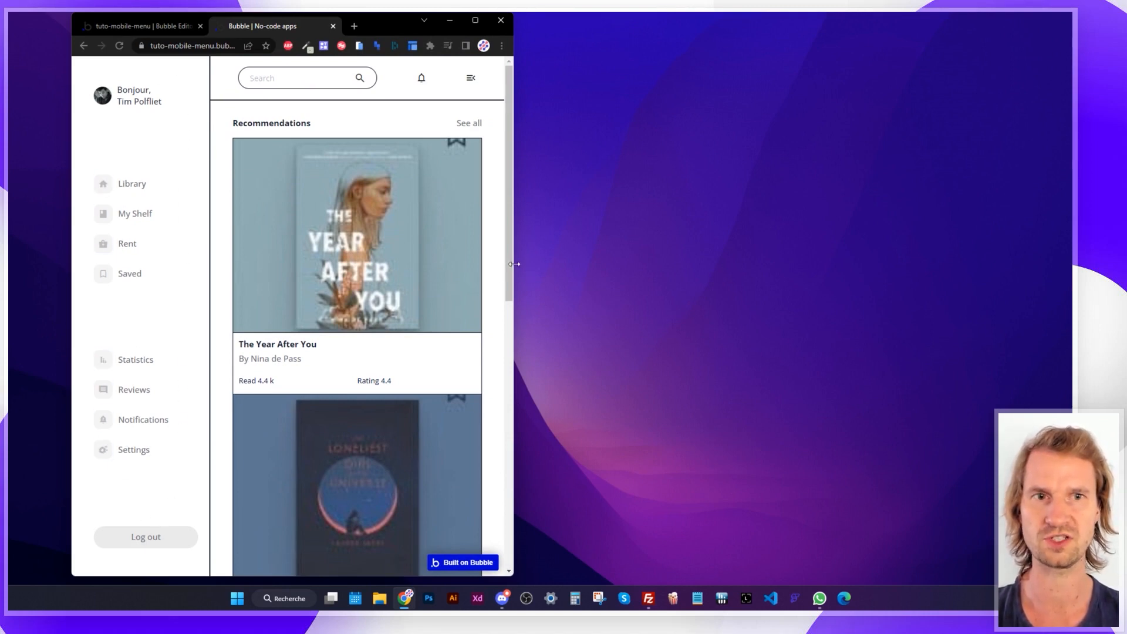
# Resize the app preview window to mobile width and back to desktop width to check how the side menu and header respond.
pyautogui.moveTo(516, 263); pyautogui.dragTo(517, 263)
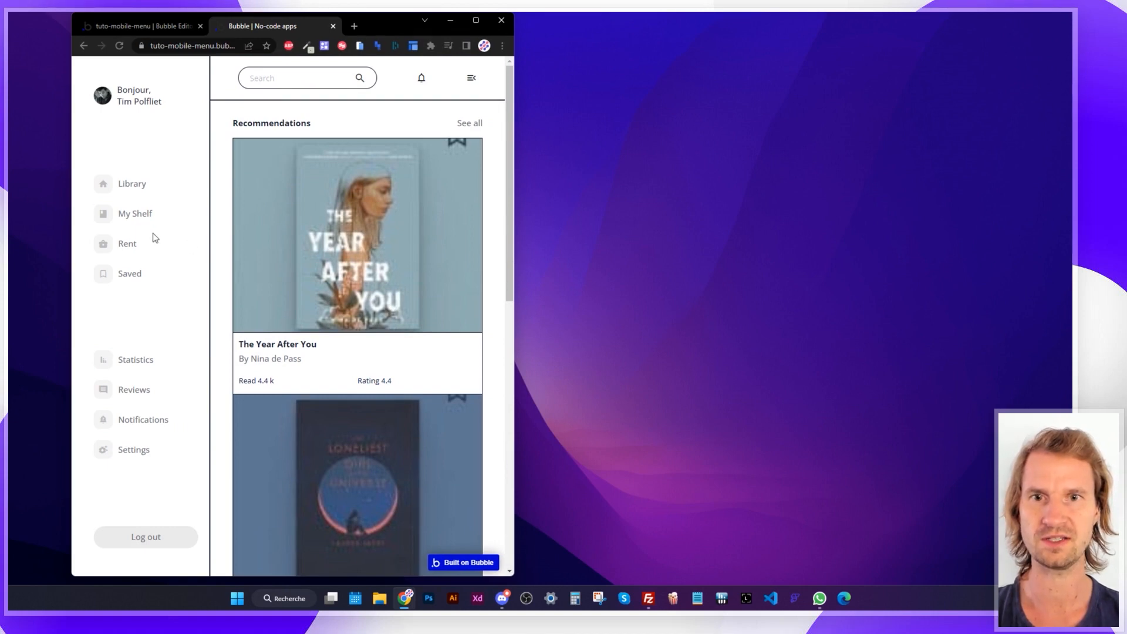
pyautogui.scroll(-6, 353, 283)
pyautogui.scroll(6, 342, 264)
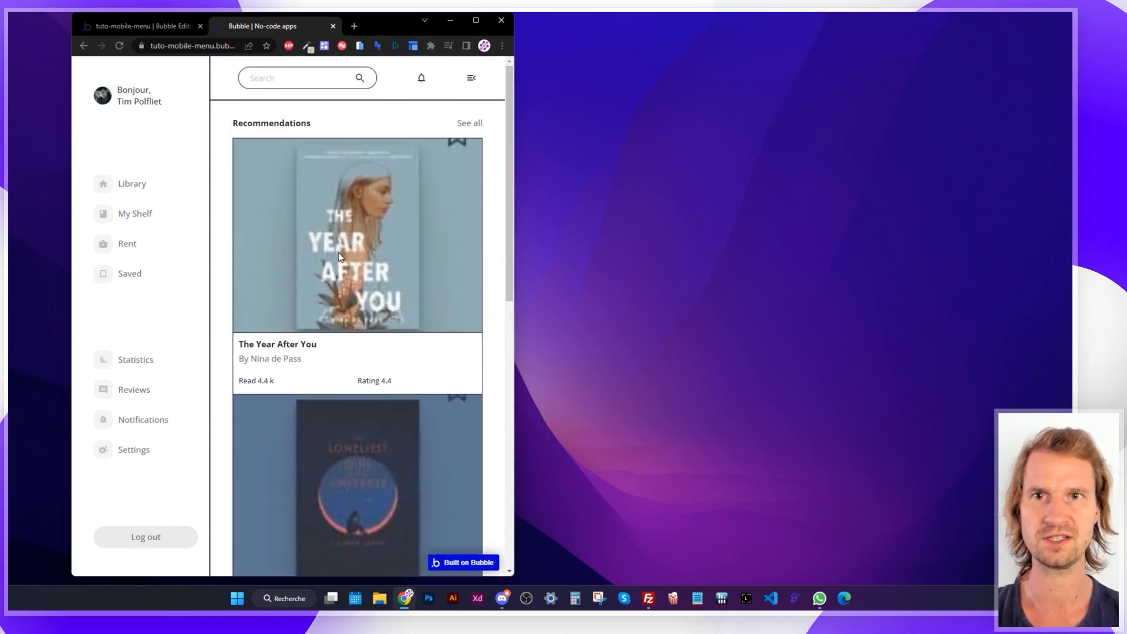
pyautogui.moveTo(515, 229); pyautogui.dragTo(375, 231)
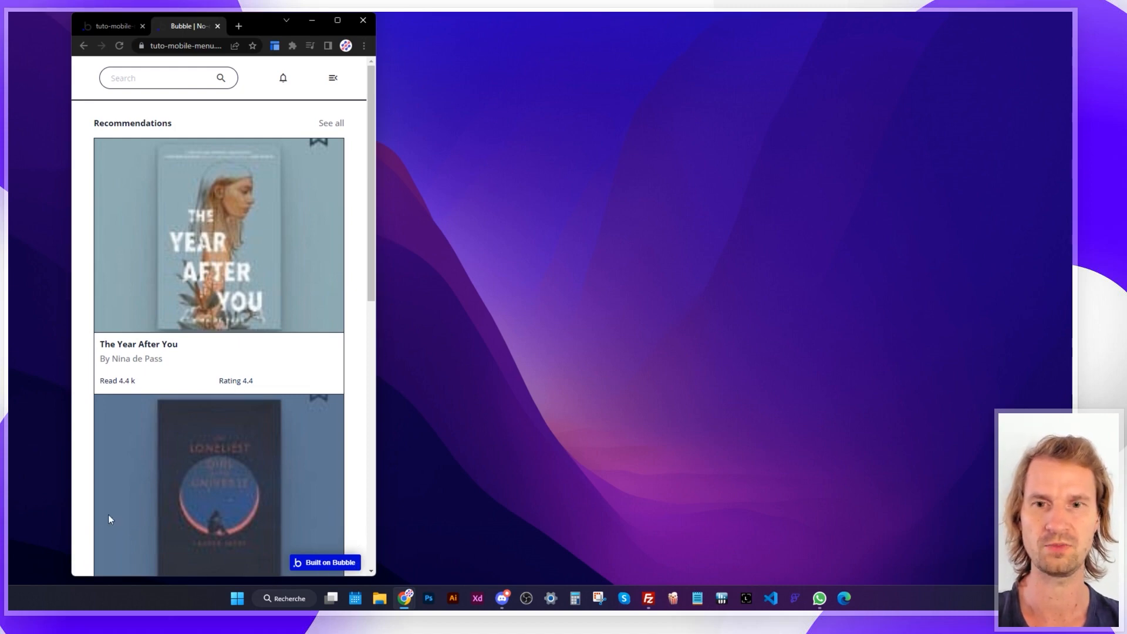
pyautogui.moveTo(376, 269); pyautogui.dragTo(981, 276)
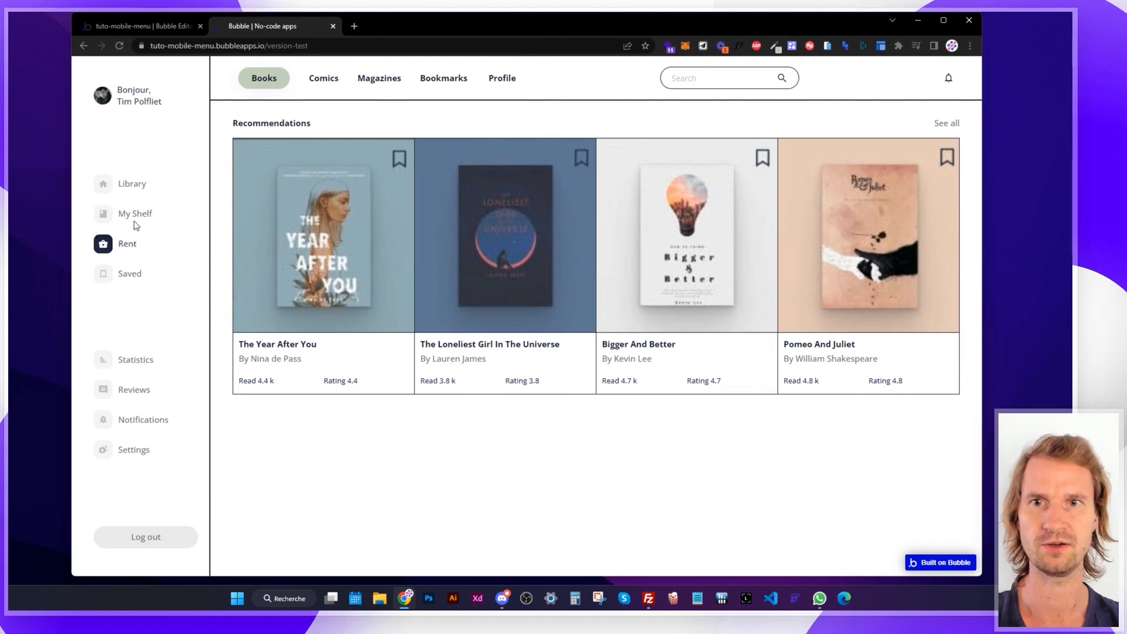
# Switch to the Bubble editor and review the appearance settings of FloatingGroup Left, including its float position, background and borders.
pyautogui.click(149, 23)
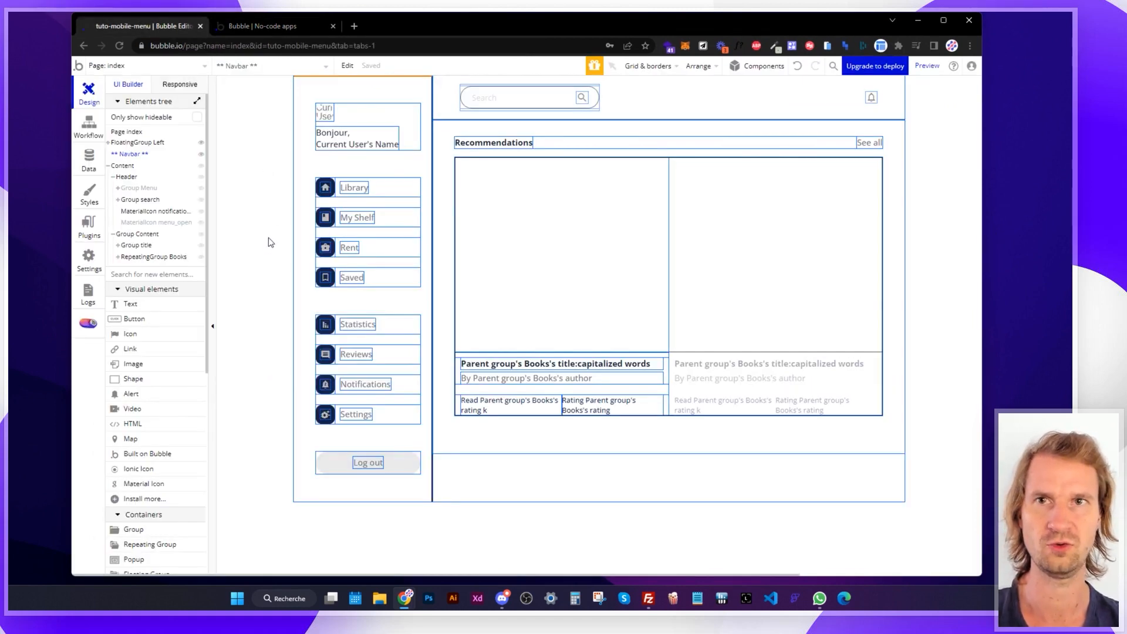
pyautogui.click(145, 143)
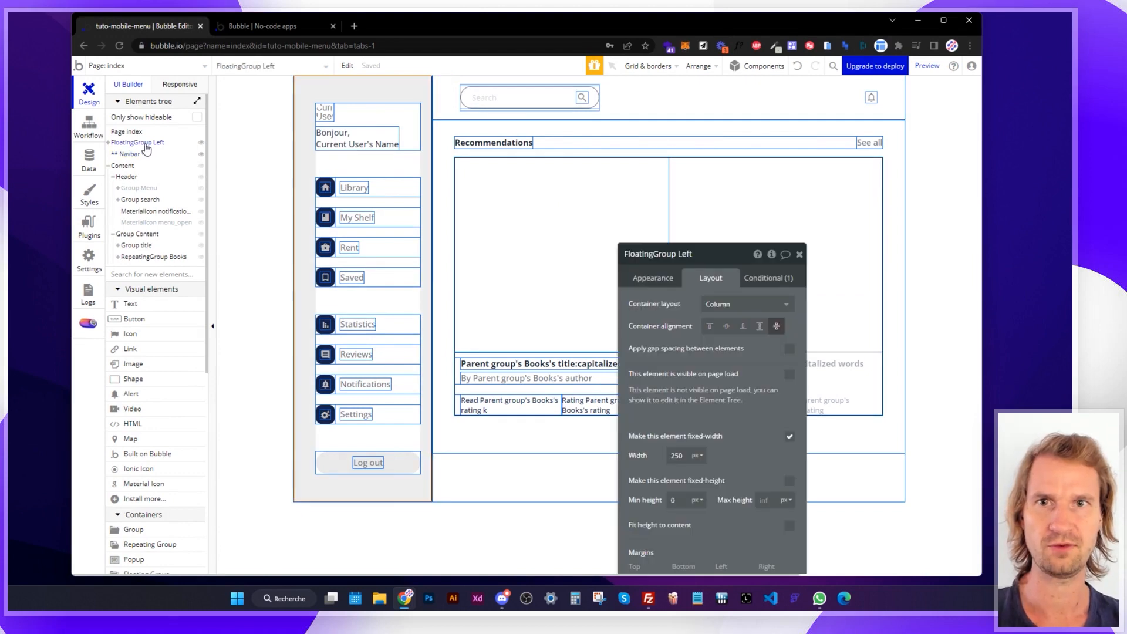
pyautogui.click(675, 284)
pyautogui.moveTo(704, 249); pyautogui.dragTo(678, 101)
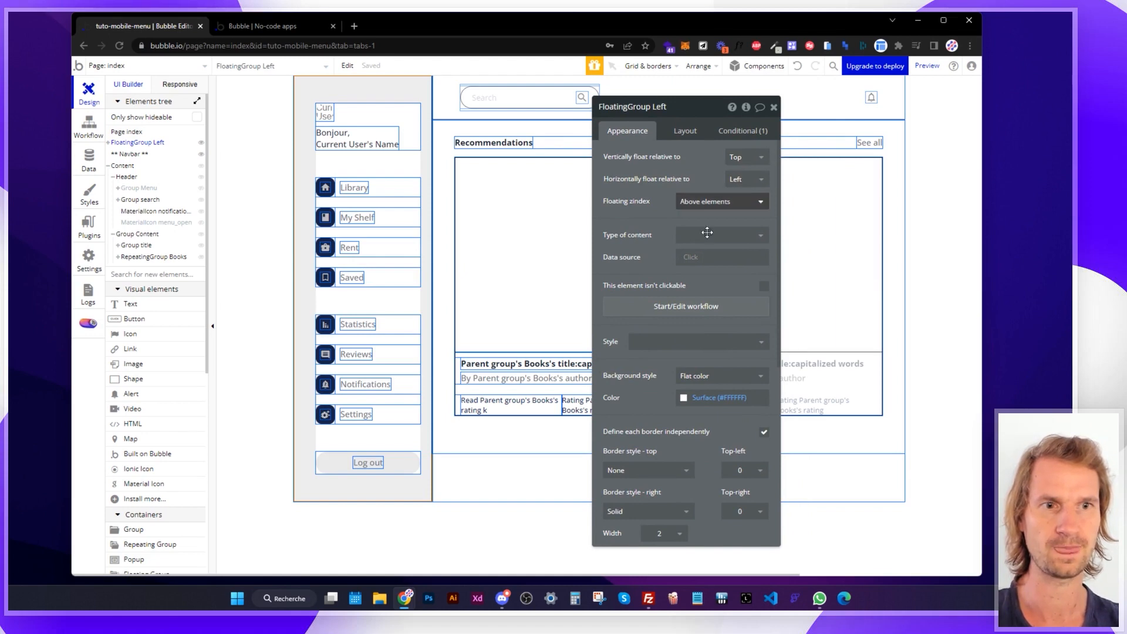
pyautogui.scroll(-1, 694, 375)
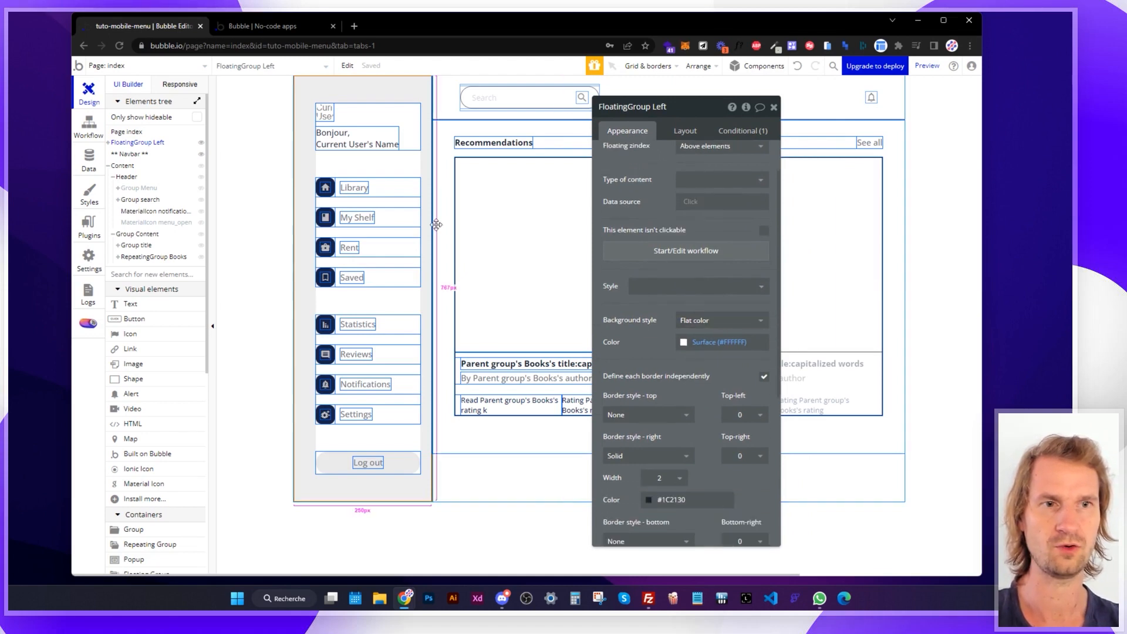
pyautogui.scroll(-2, 675, 352)
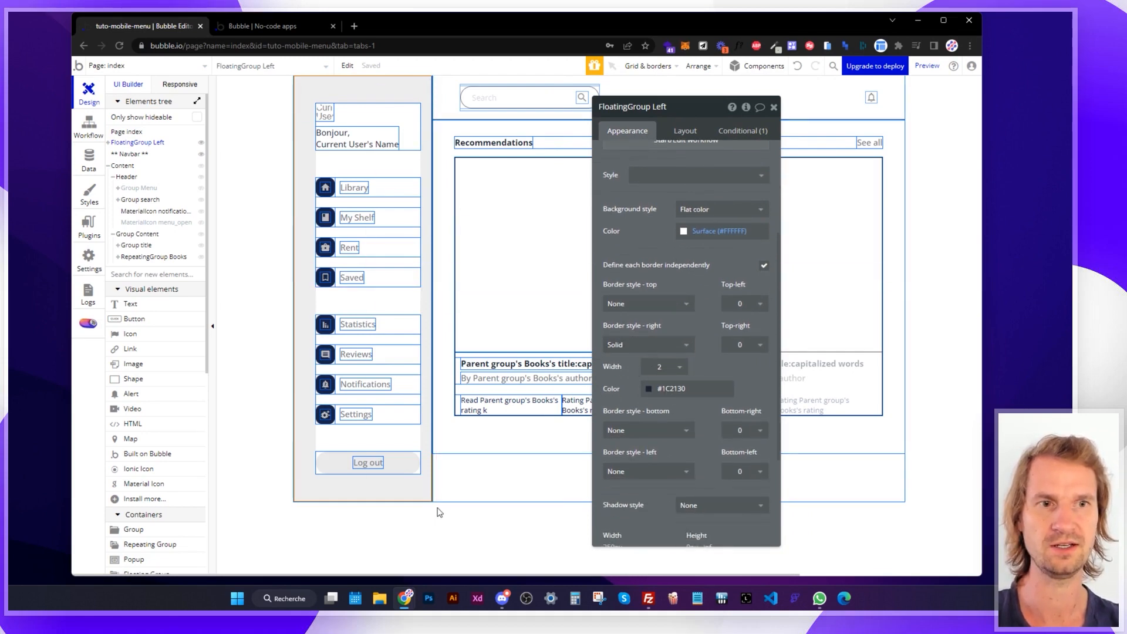
pyautogui.scroll(-2, 681, 346)
pyautogui.scroll(5, 681, 341)
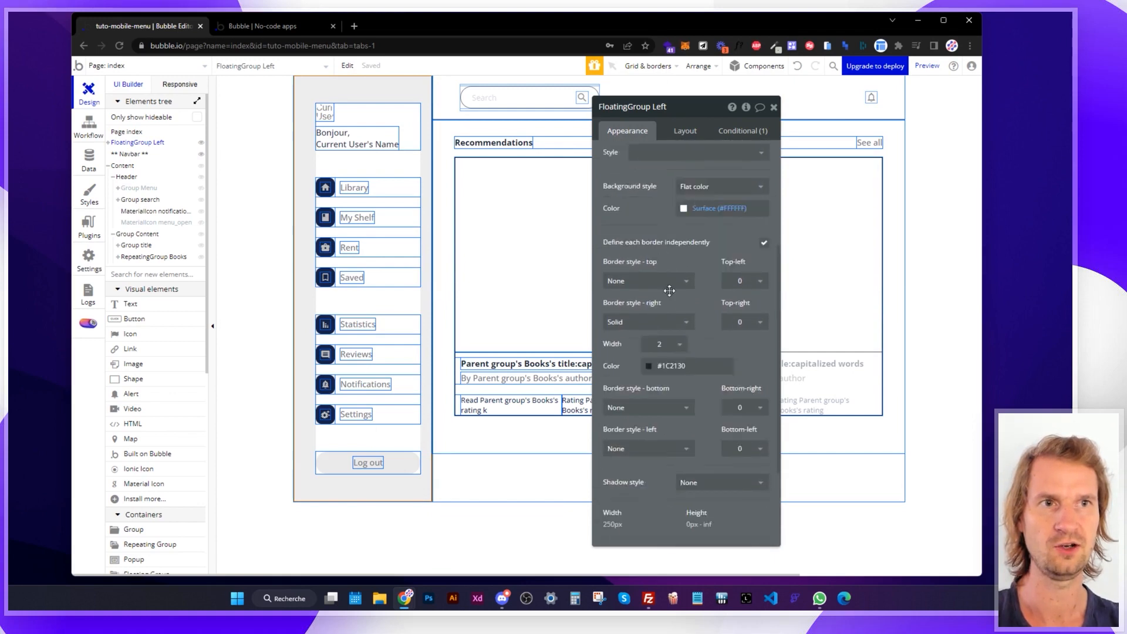
# Review the layout settings and the visibility condition of FloatingGroup Left.
pyautogui.click(681, 134)
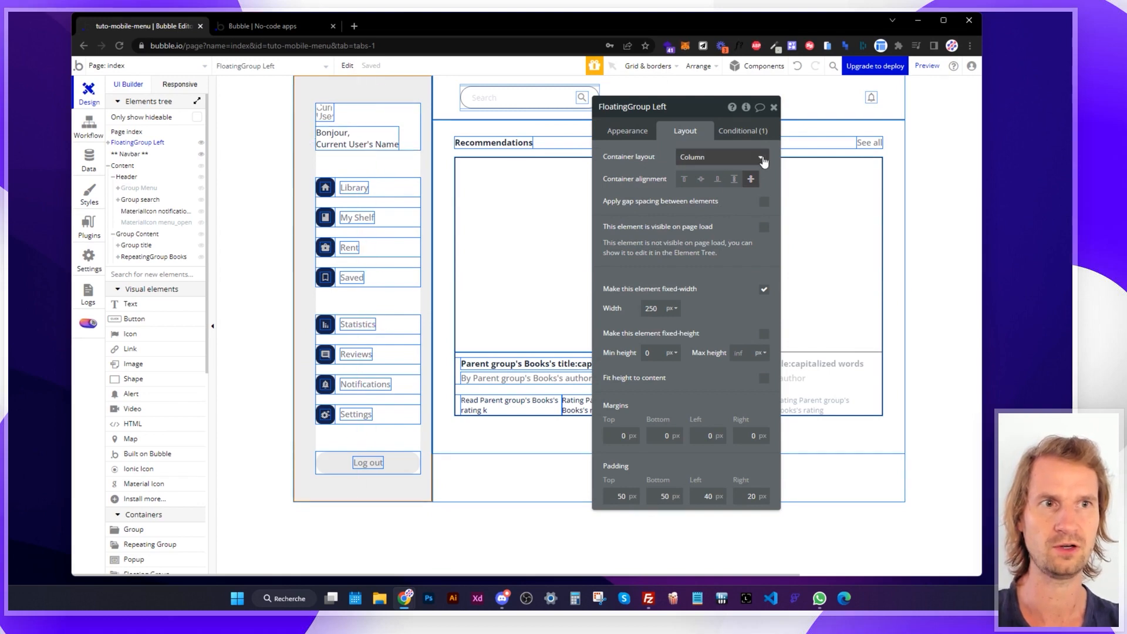
pyautogui.click(751, 180)
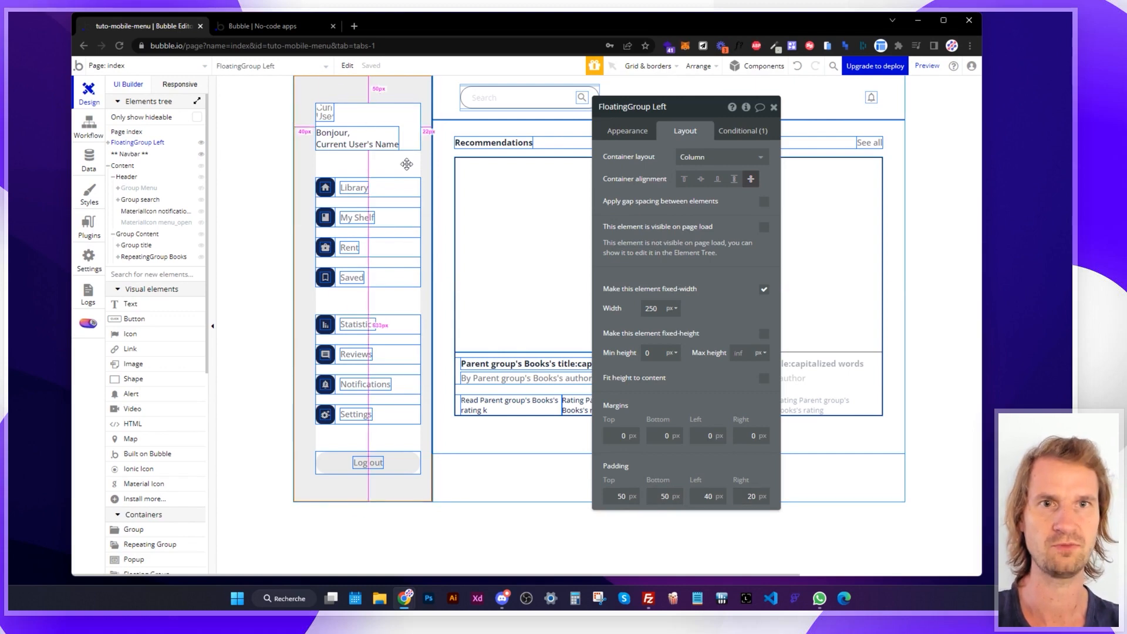
pyautogui.click(751, 135)
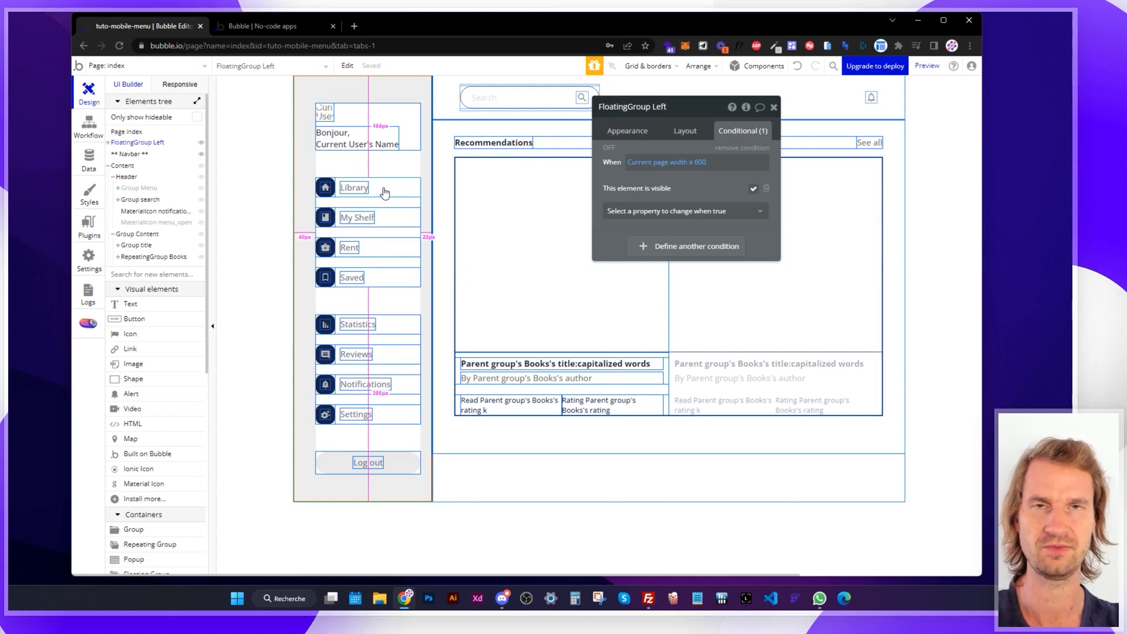
pyautogui.click(684, 125)
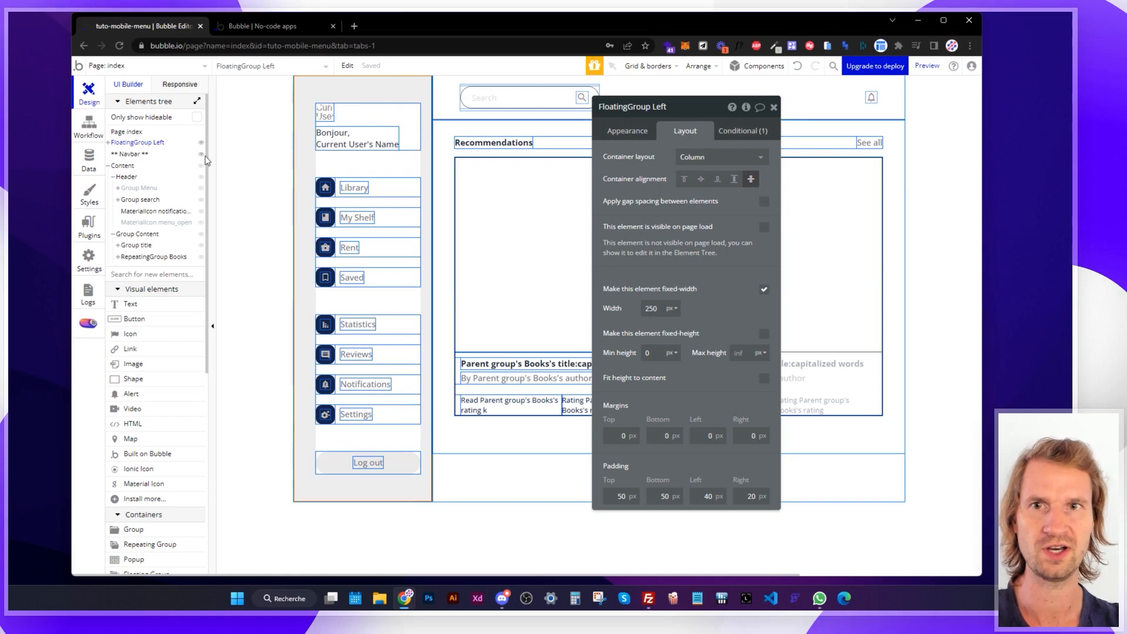
# Give the Content group a flat background color of #AC3939.
pyautogui.click(116, 169)
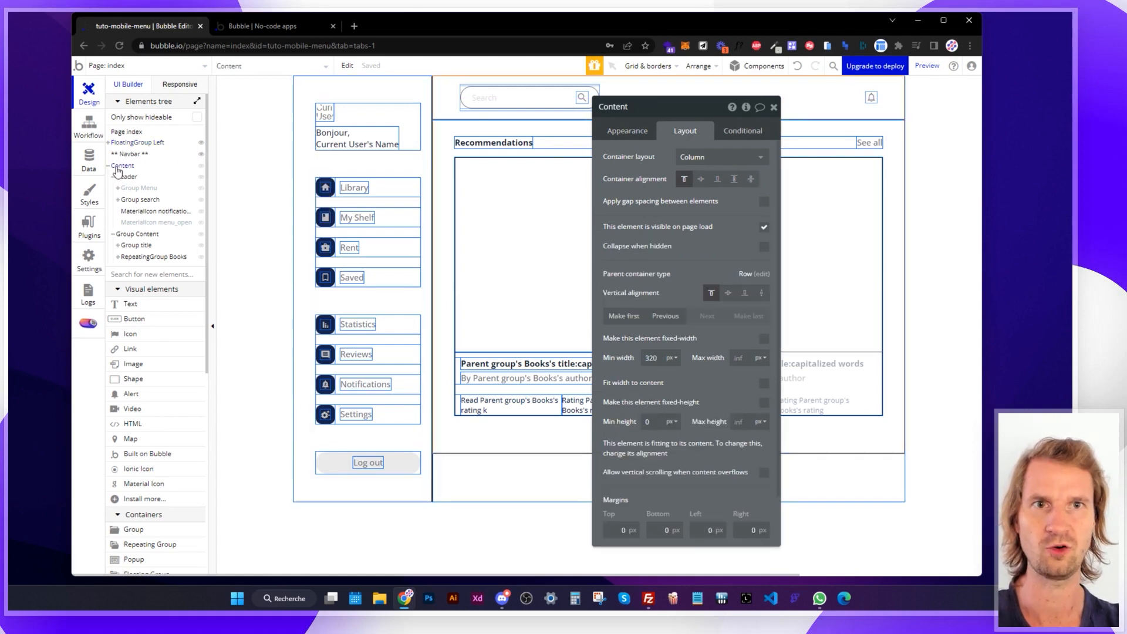
pyautogui.click(626, 135)
pyautogui.click(741, 298)
pyautogui.click(715, 330)
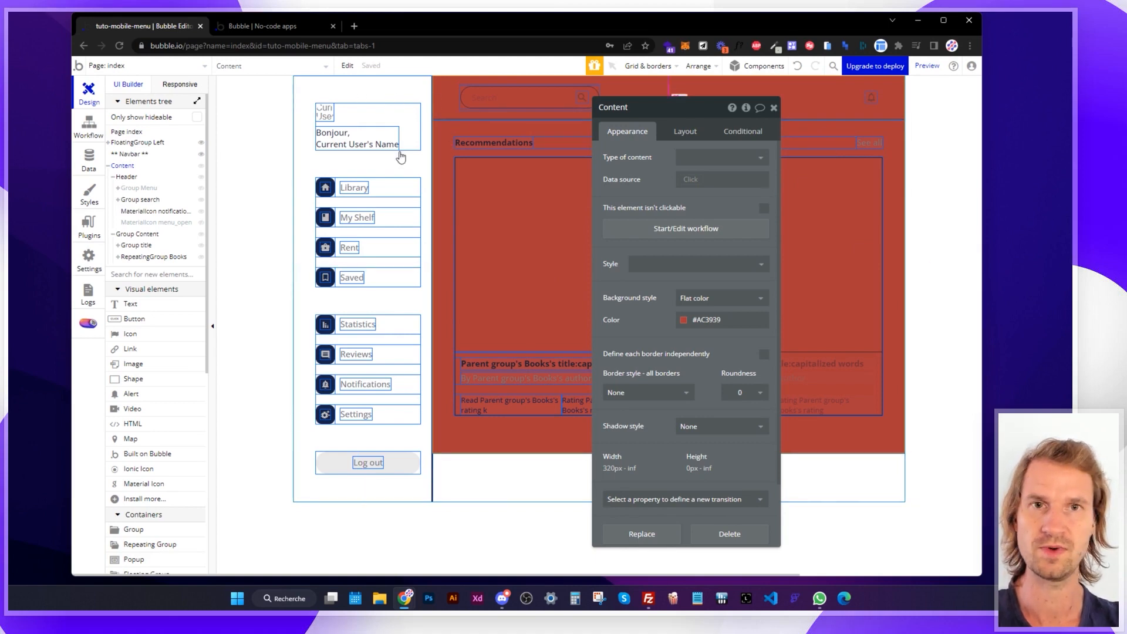
# Compare the width and margin settings of the Content group with those of FloatingGroup Left.
pyautogui.click(684, 133)
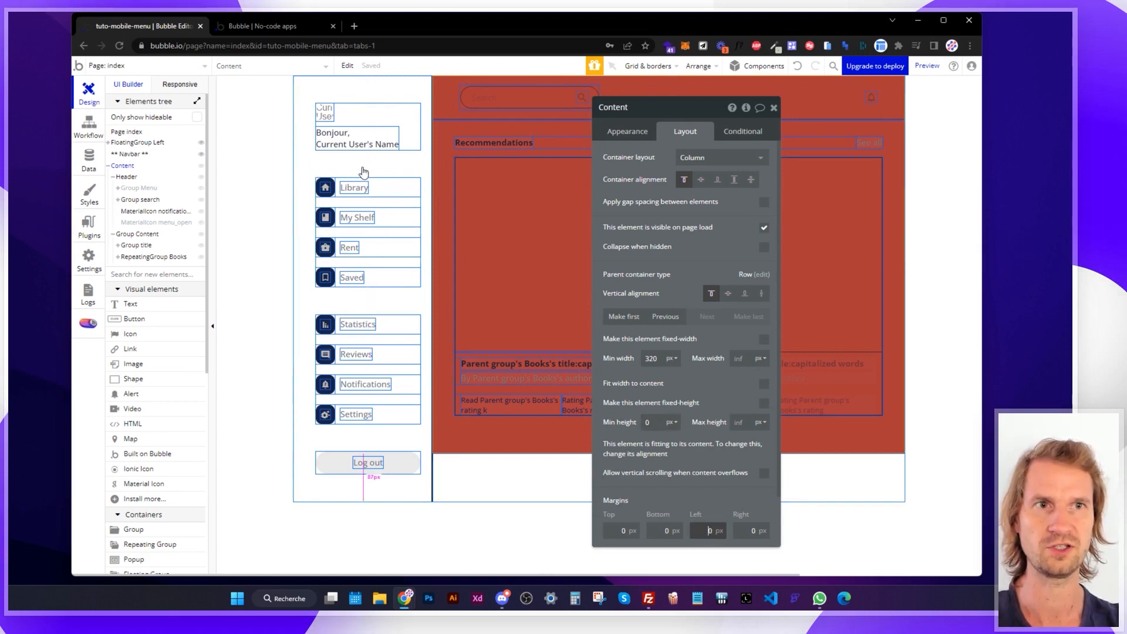
pyautogui.click(363, 171)
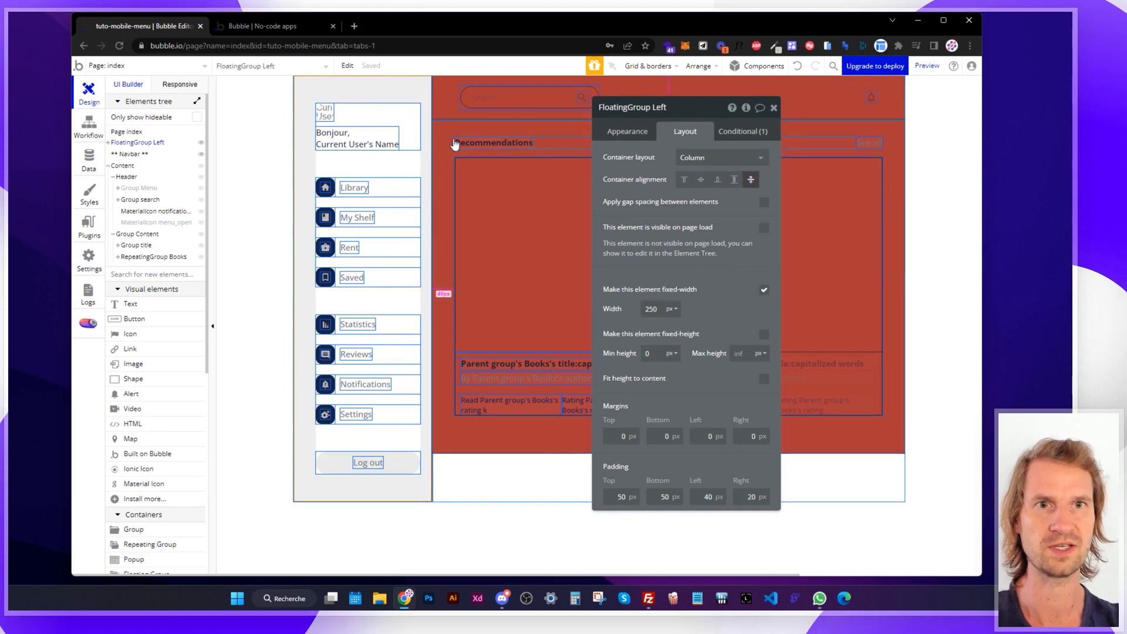
pyautogui.click(177, 167)
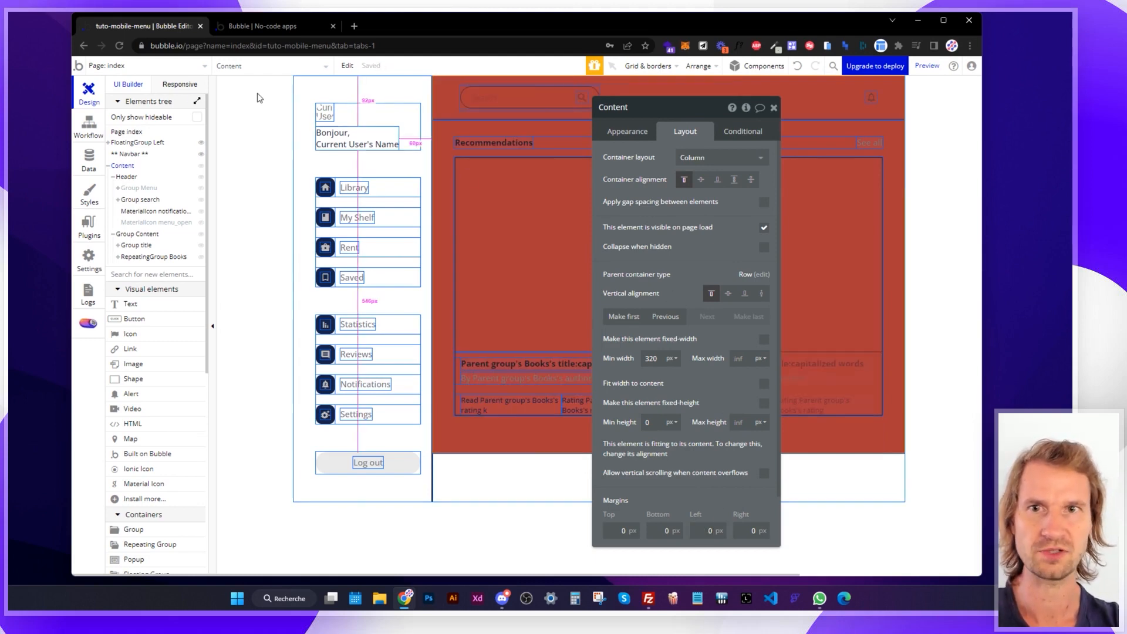
# Review the Navbar group's layout and visibility condition, and compare the condition with that of FloatingGroup Left.
pyautogui.click(133, 154)
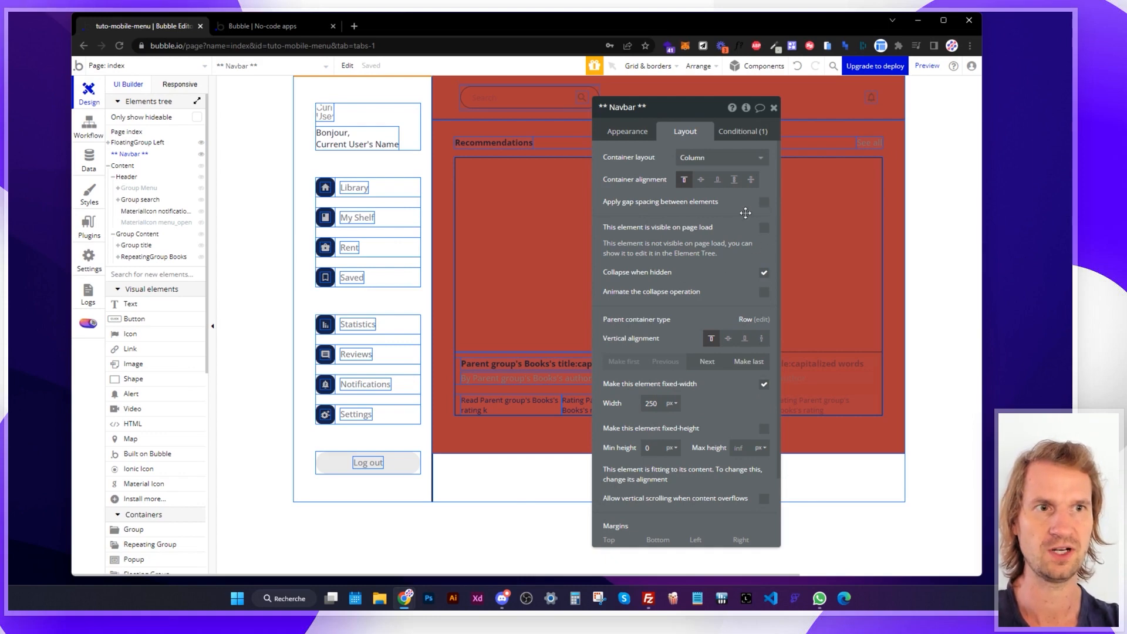
pyautogui.click(750, 128)
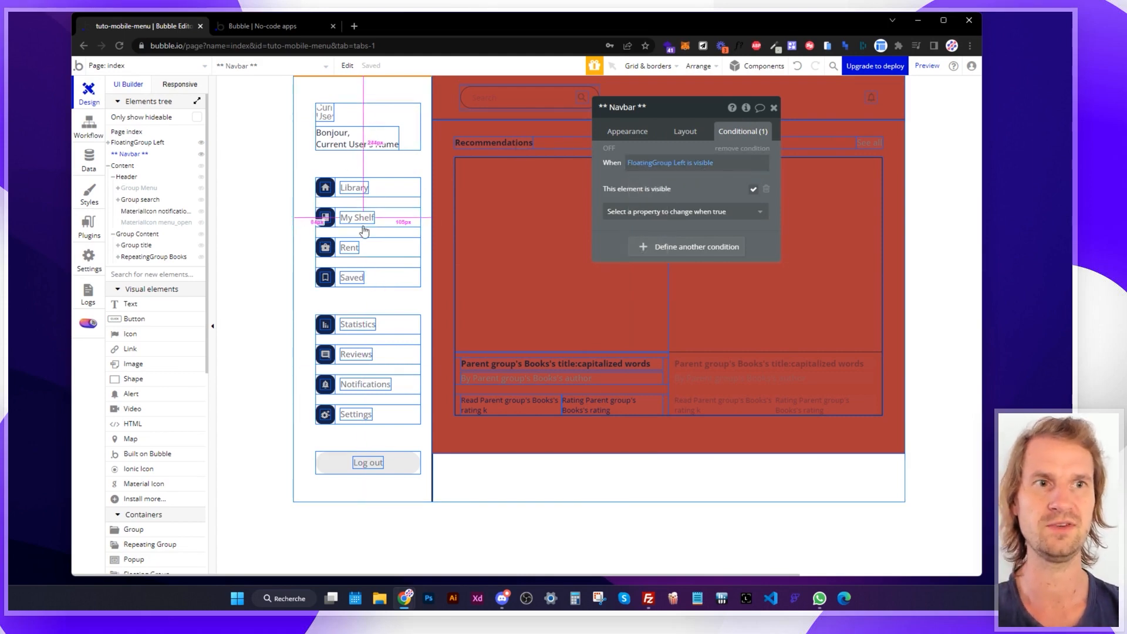
pyautogui.click(388, 171)
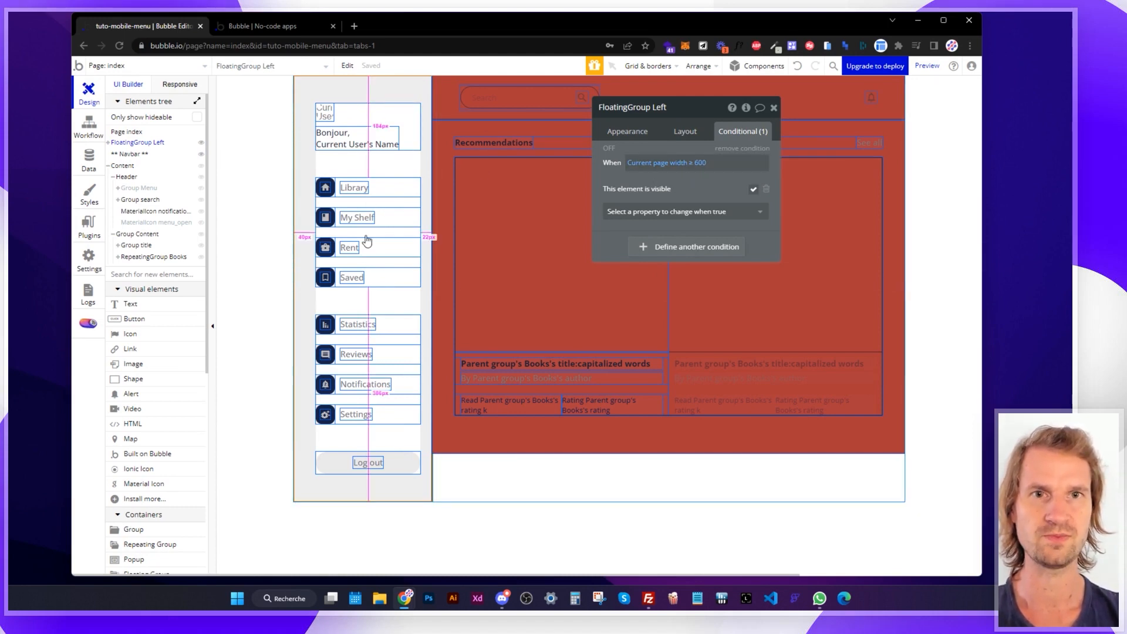
pyautogui.click(131, 155)
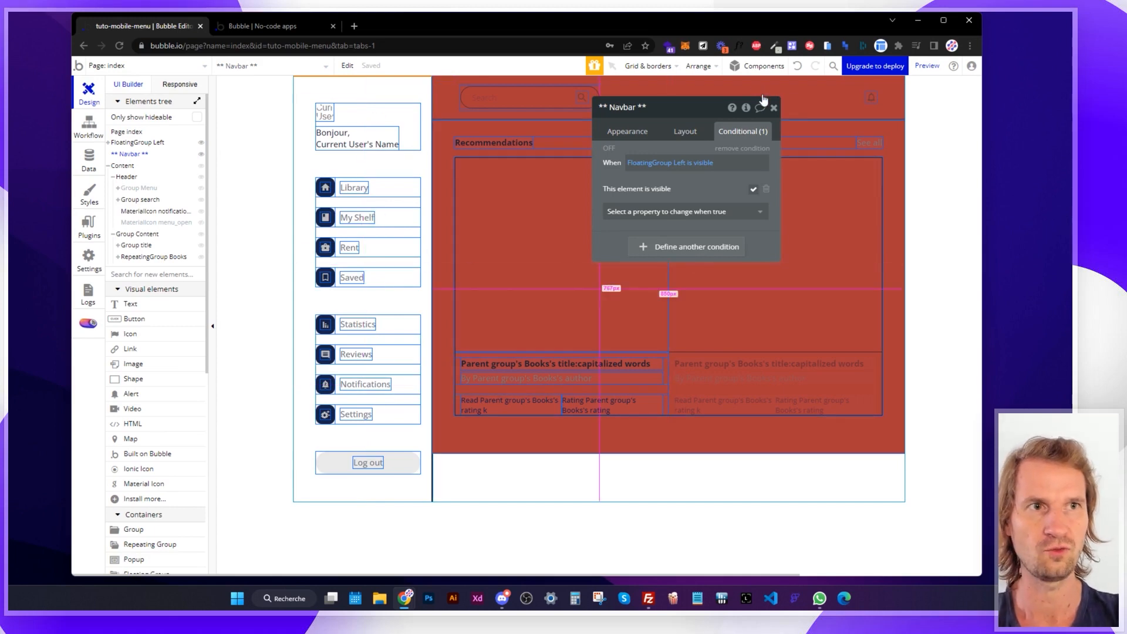
pyautogui.click(775, 109)
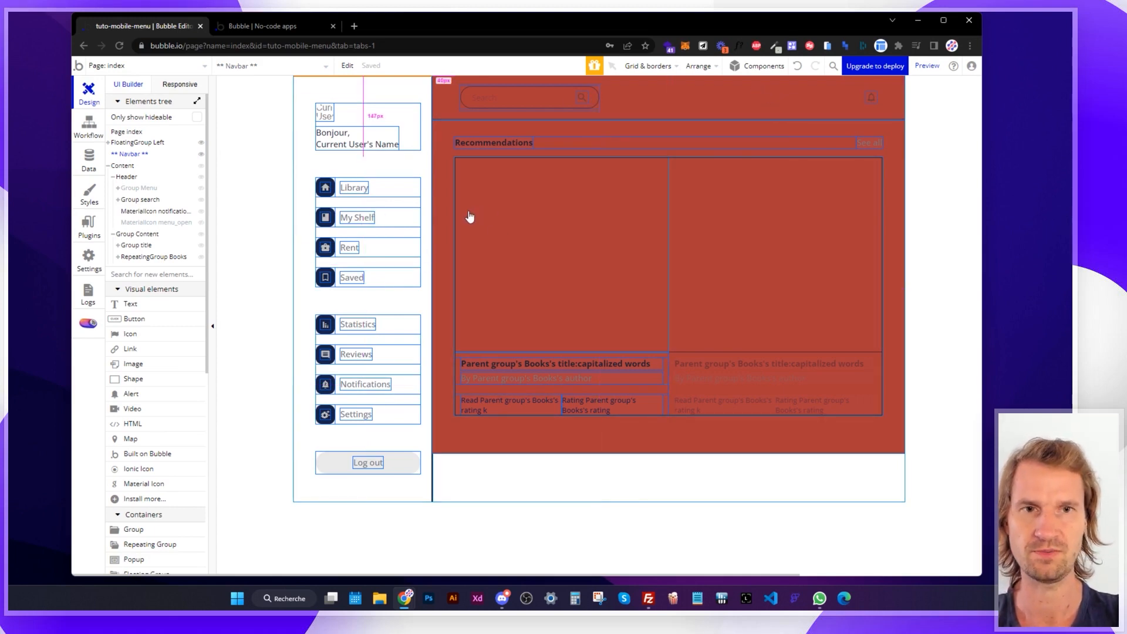
# Inspect the conditions of the Header and its menu group, search group, notification icon and menu_open icon.
pyautogui.doubleClick(510, 92)
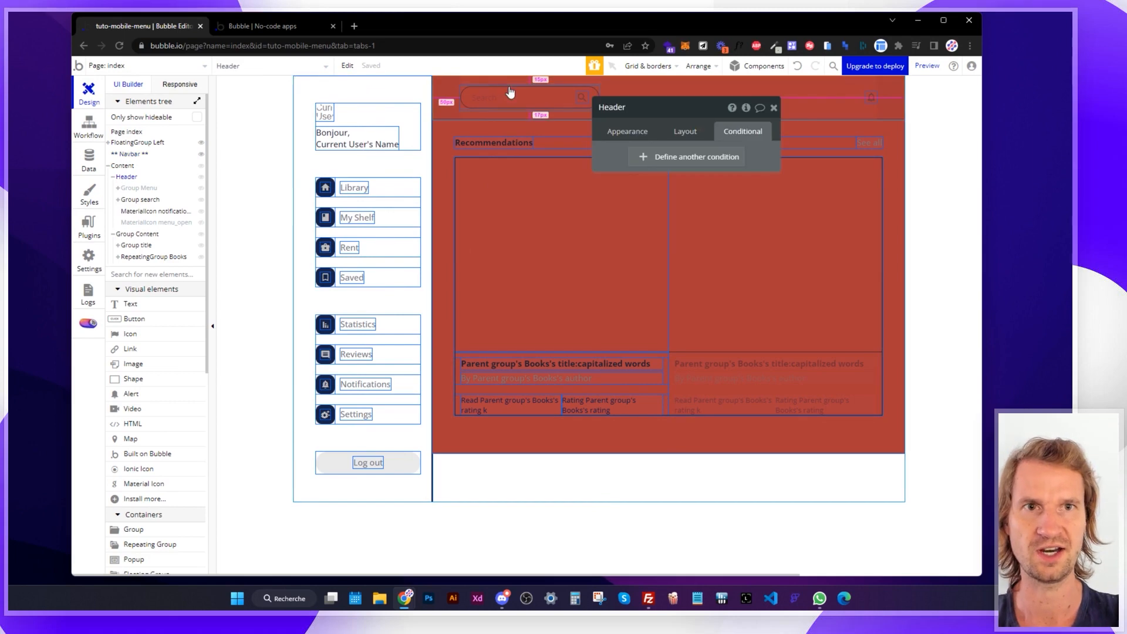
pyautogui.click(129, 190)
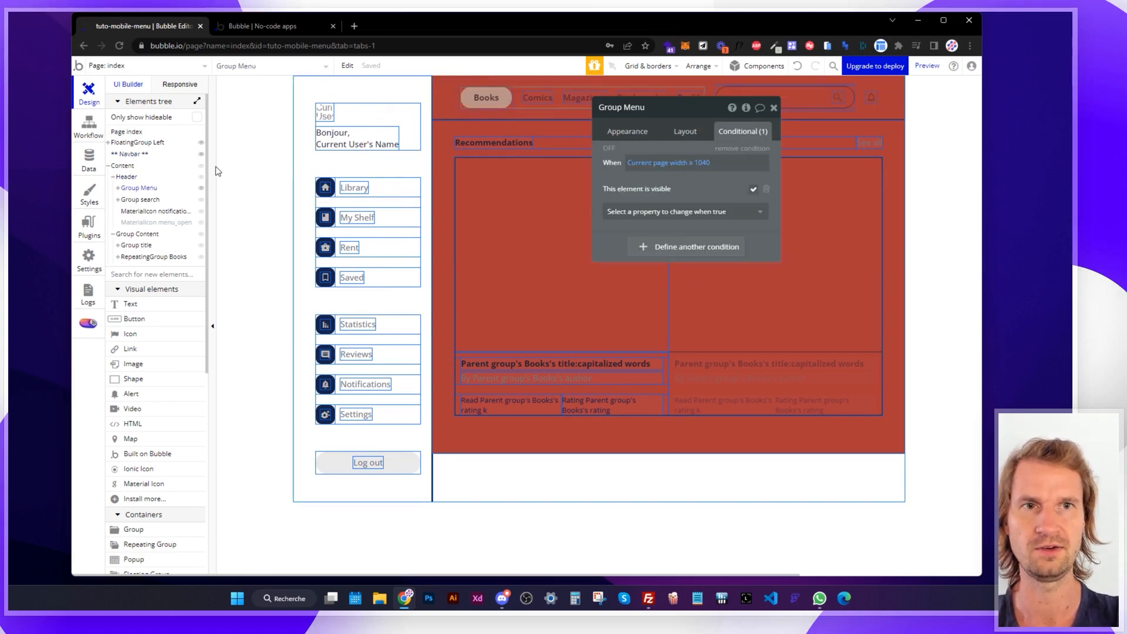
pyautogui.click(149, 201)
pyautogui.click(147, 211)
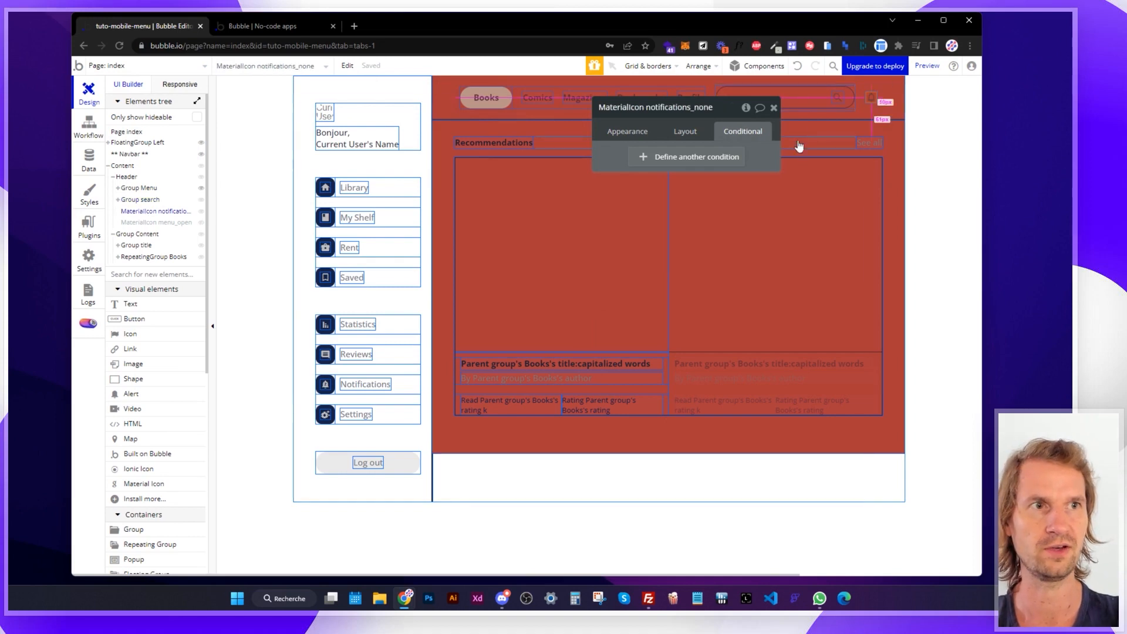
pyautogui.click(170, 224)
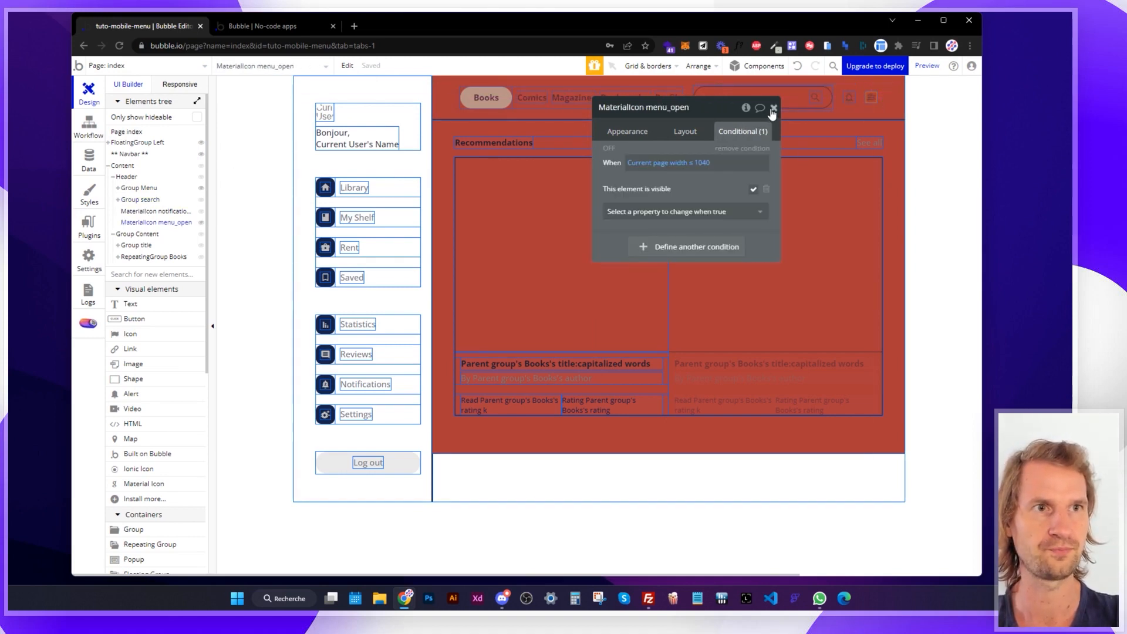
pyautogui.click(773, 106)
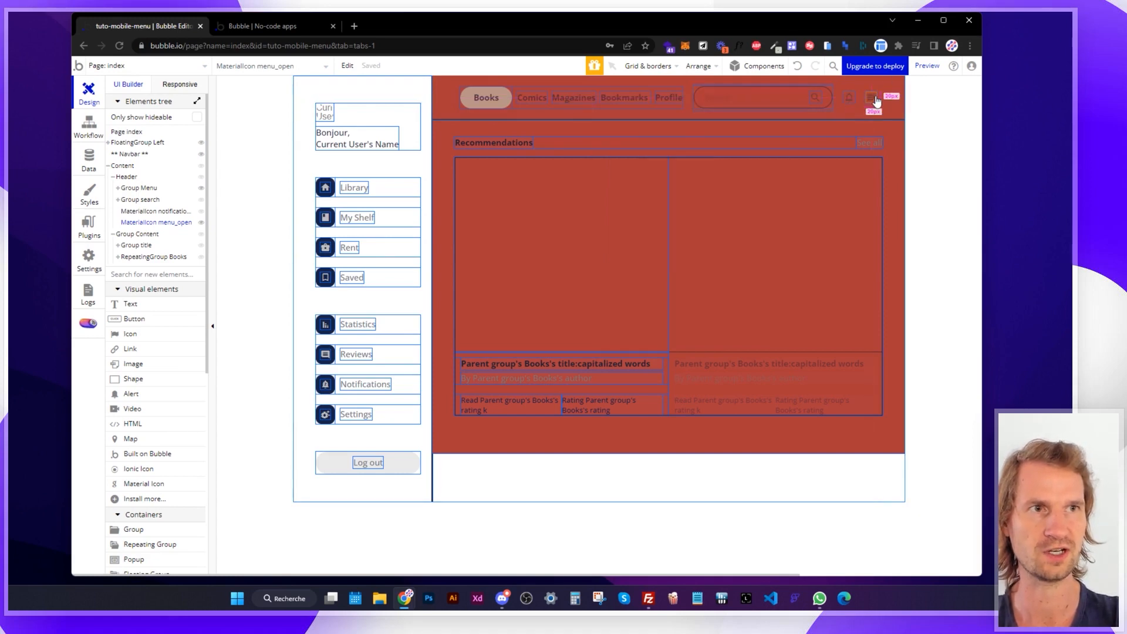
# Inspect Group Content and the appearance settings of RepeatingGroup Books inside it.
pyautogui.click(137, 234)
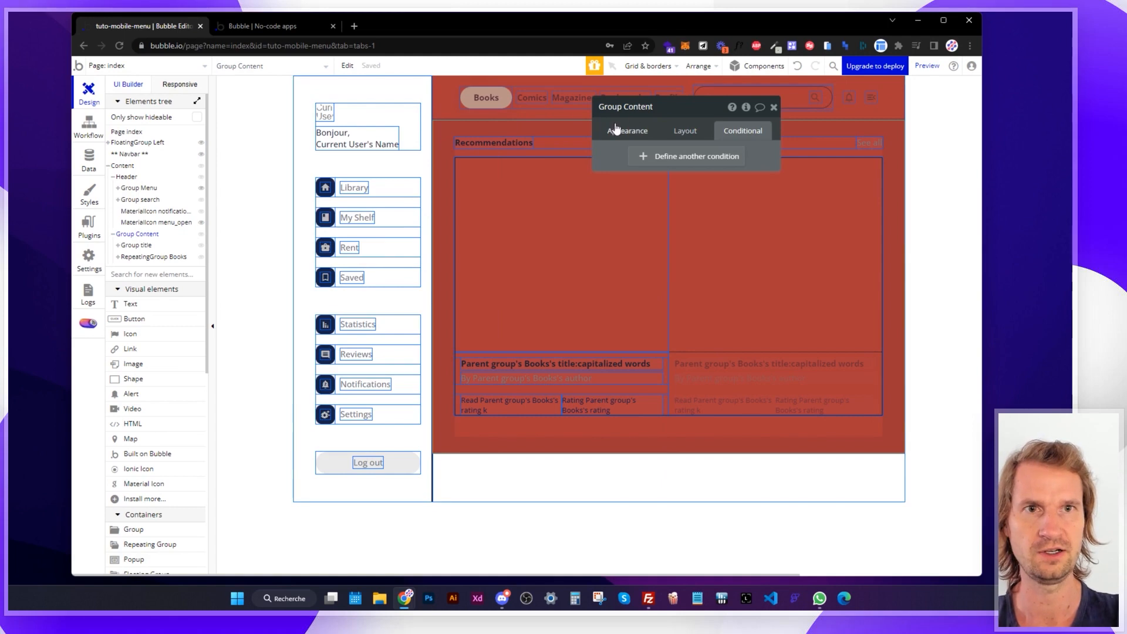
pyautogui.moveTo(638, 113); pyautogui.dragTo(257, 114)
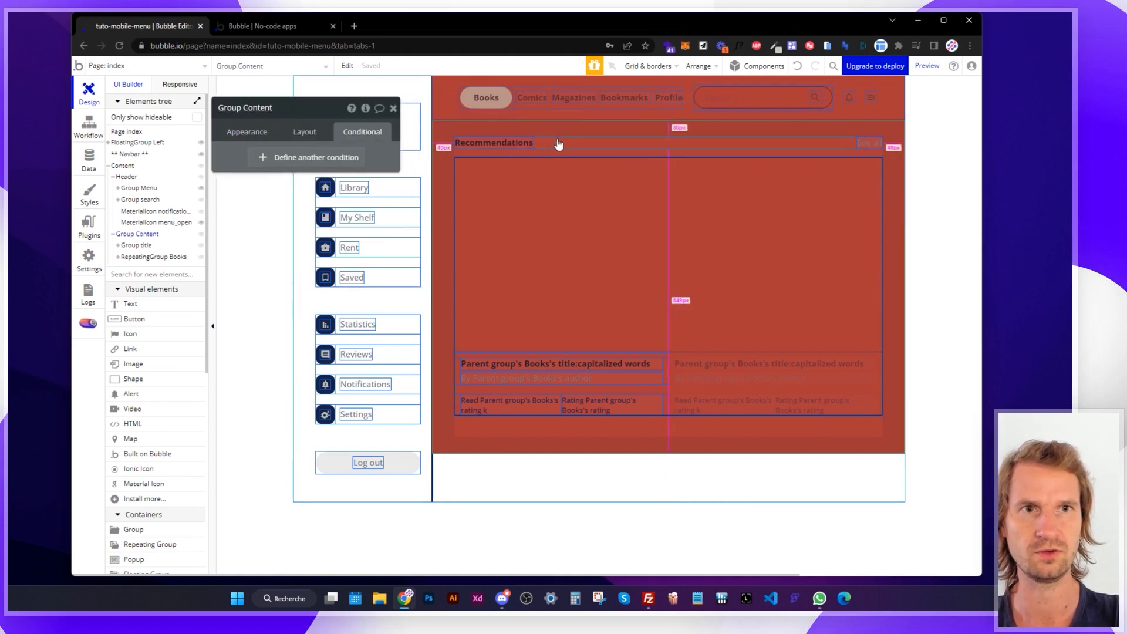
pyautogui.click(699, 270)
pyautogui.click(233, 135)
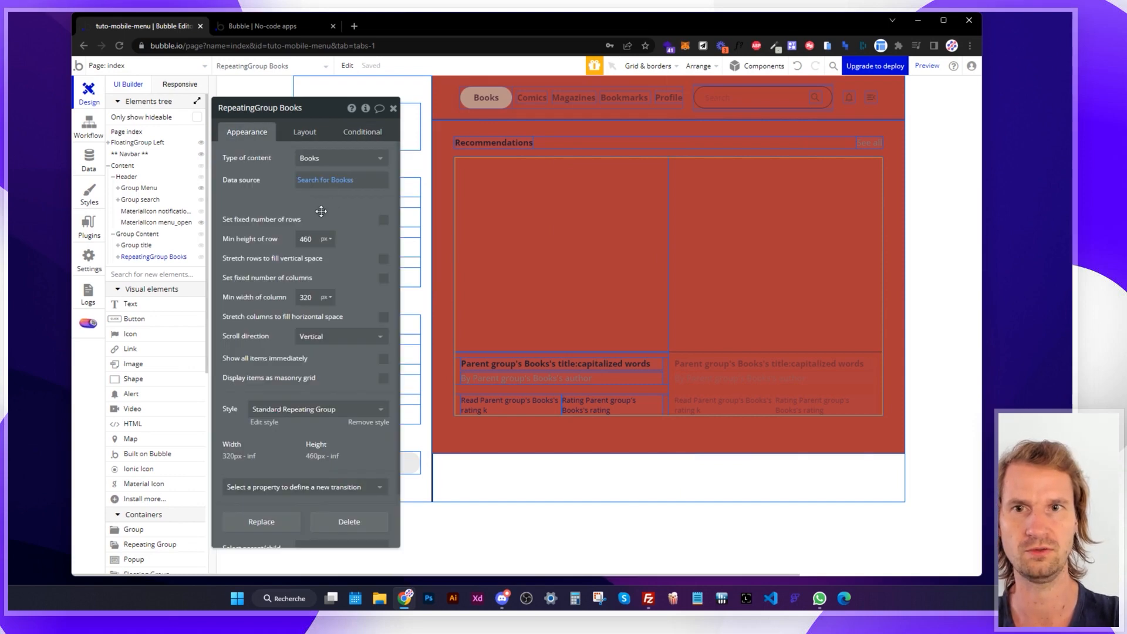
pyautogui.click(393, 108)
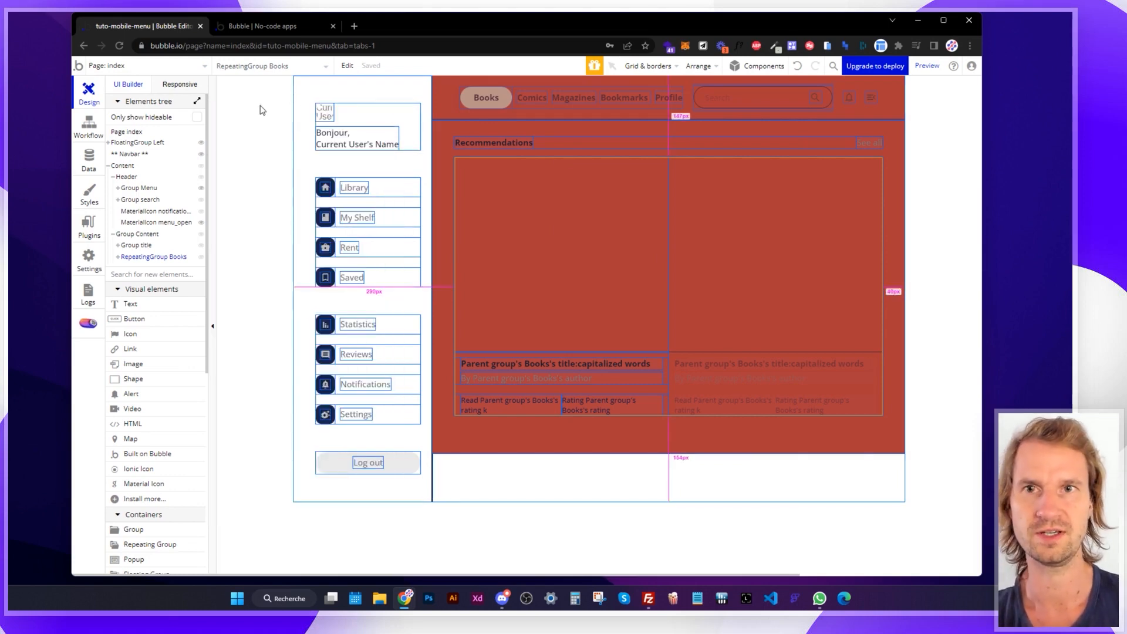
# Collapse the Content group in the elements tree and draw a new floating group about 944 px wide and 121 px high.
pyautogui.click(108, 169)
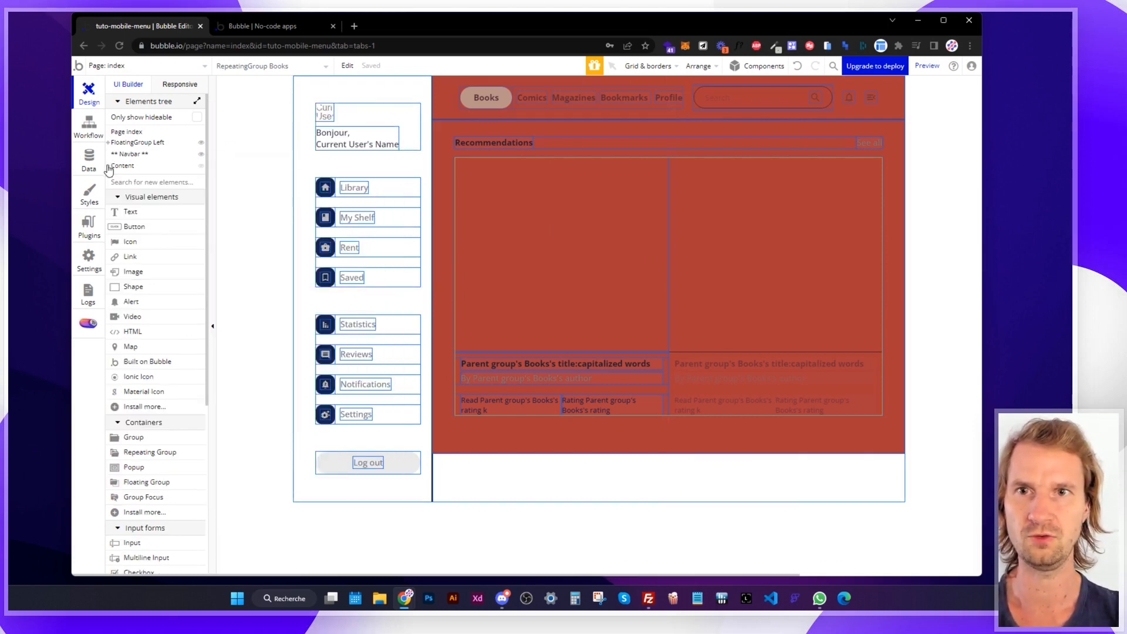
pyautogui.scroll(-1, 141, 473)
pyautogui.click(147, 426)
pyautogui.moveTo(361, 370); pyautogui.dragTo(837, 457)
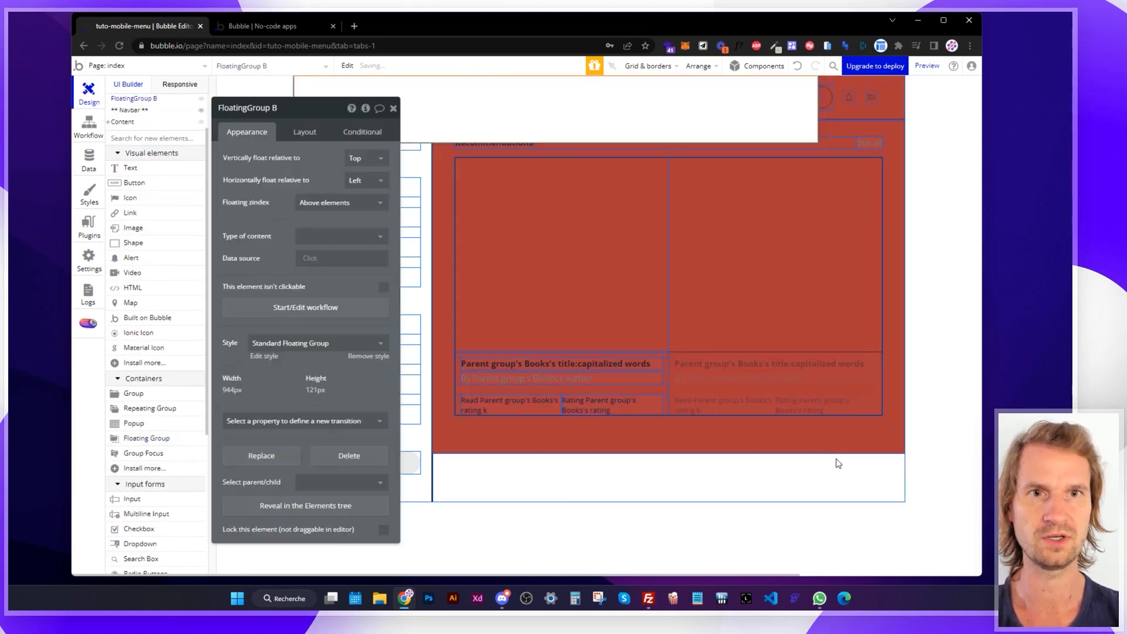
# Float the new floating group vertically relative to Bottom and rename it FloatingGroup Menu Mobile.
pyautogui.click(358, 158)
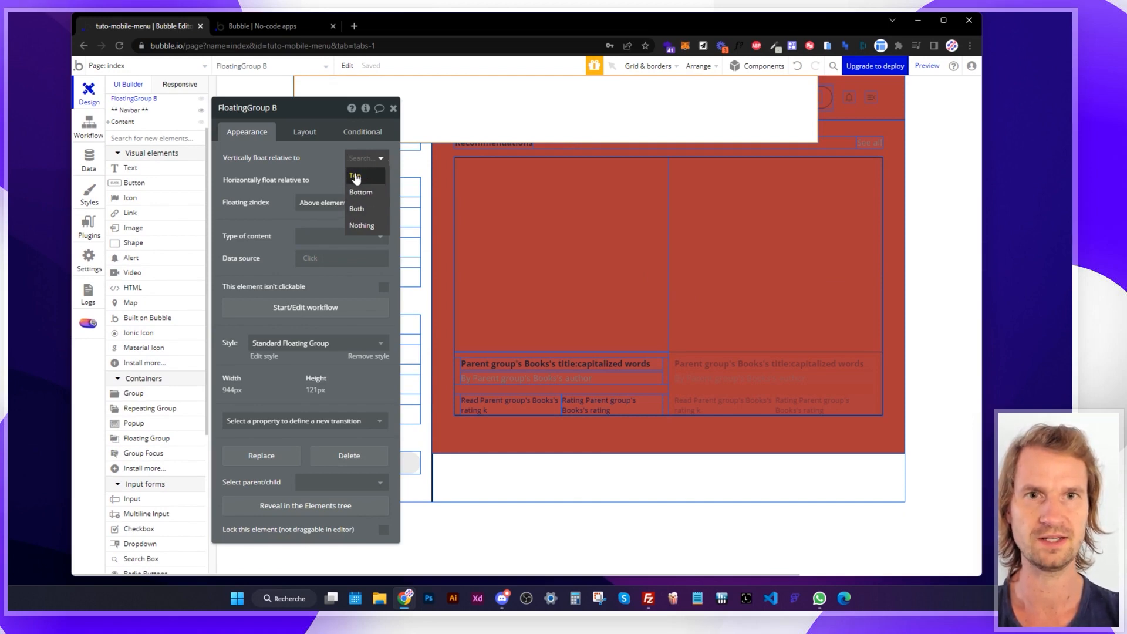
pyautogui.click(360, 194)
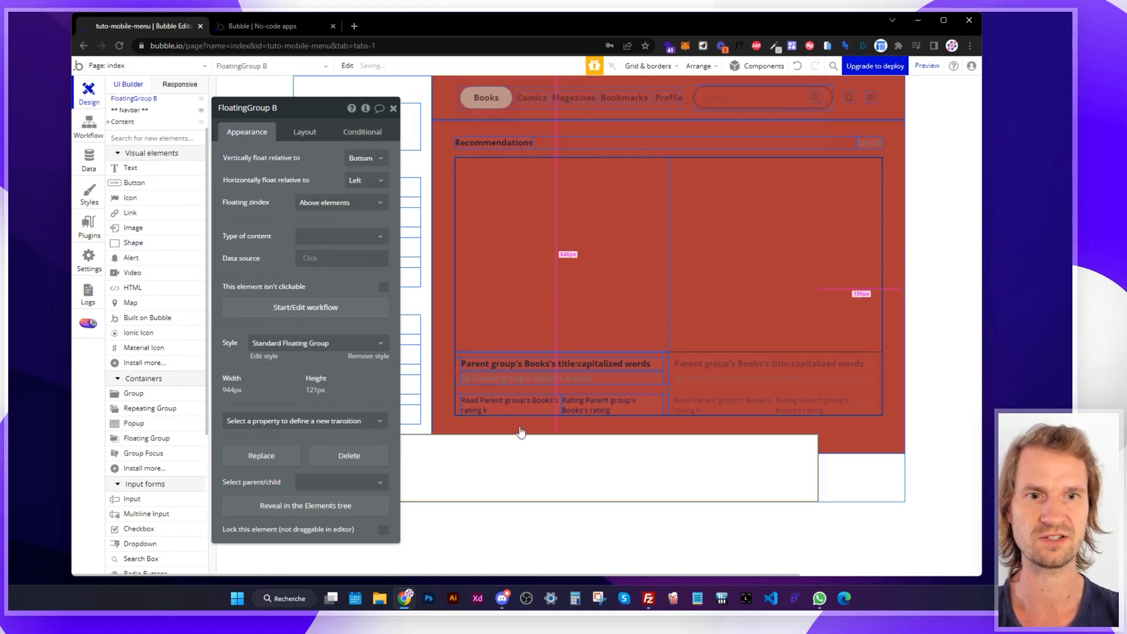
pyautogui.moveTo(306, 115); pyautogui.dragTo(192, 87)
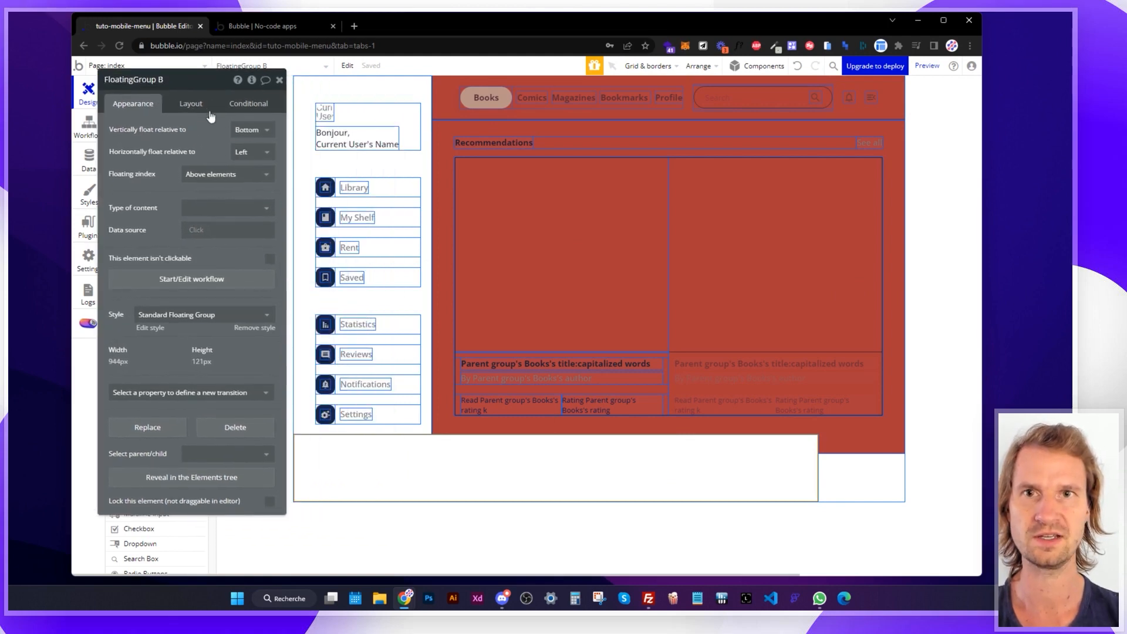
pyautogui.write('Menu Mobile')
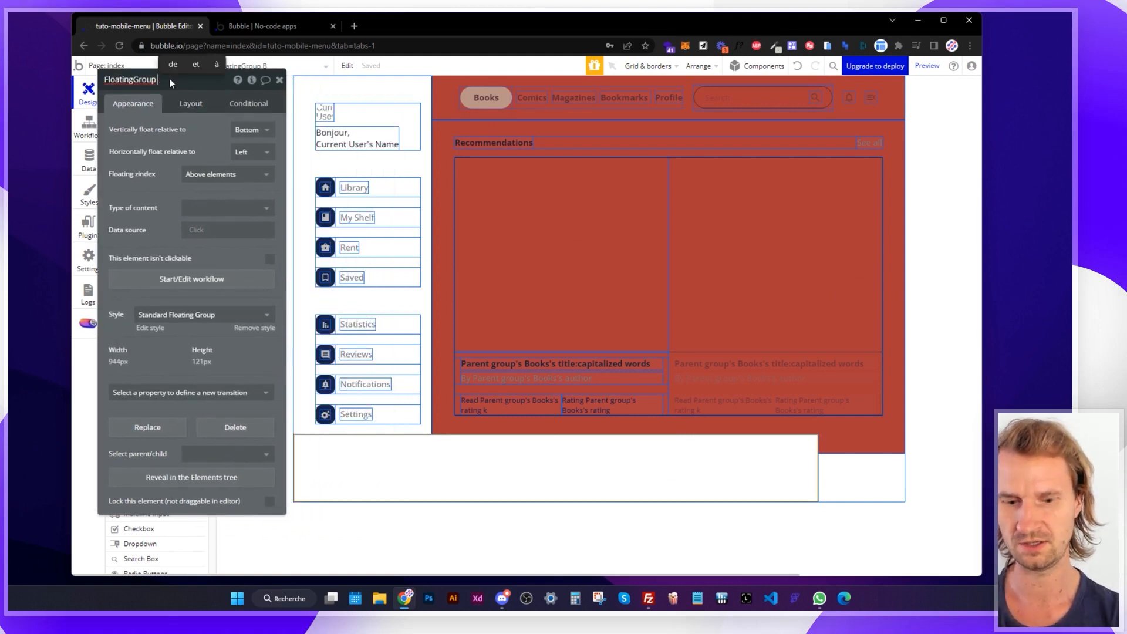
# Hide FloatingGroup Menu Mobile on page load and add a condition making it visible when Current page width ≤ 600.
pyautogui.click(191, 104)
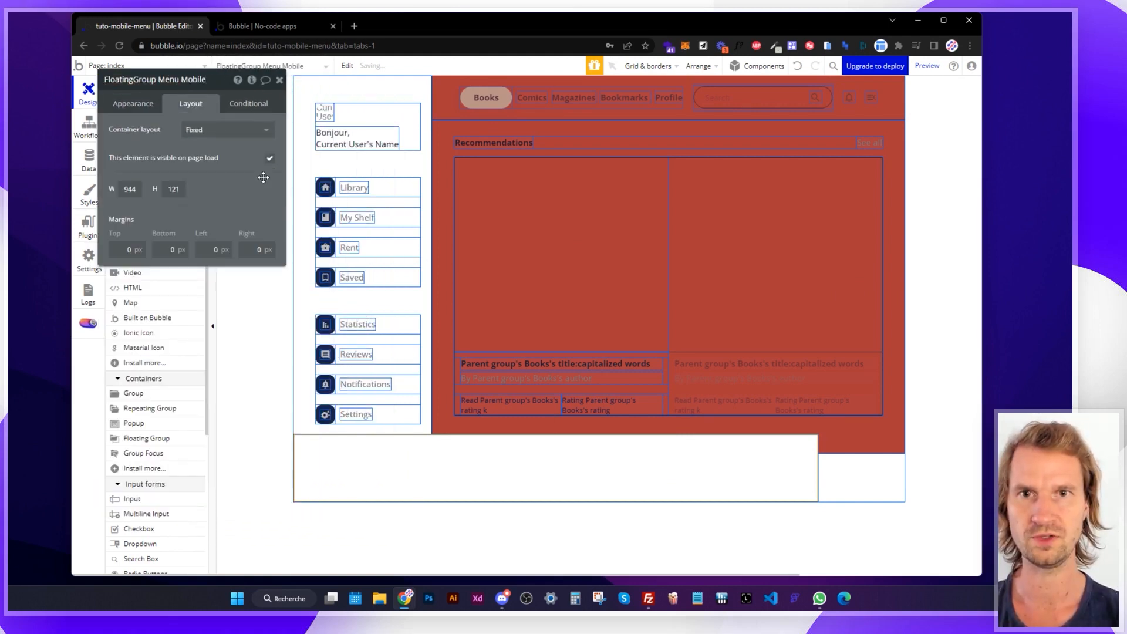
pyautogui.click(269, 161)
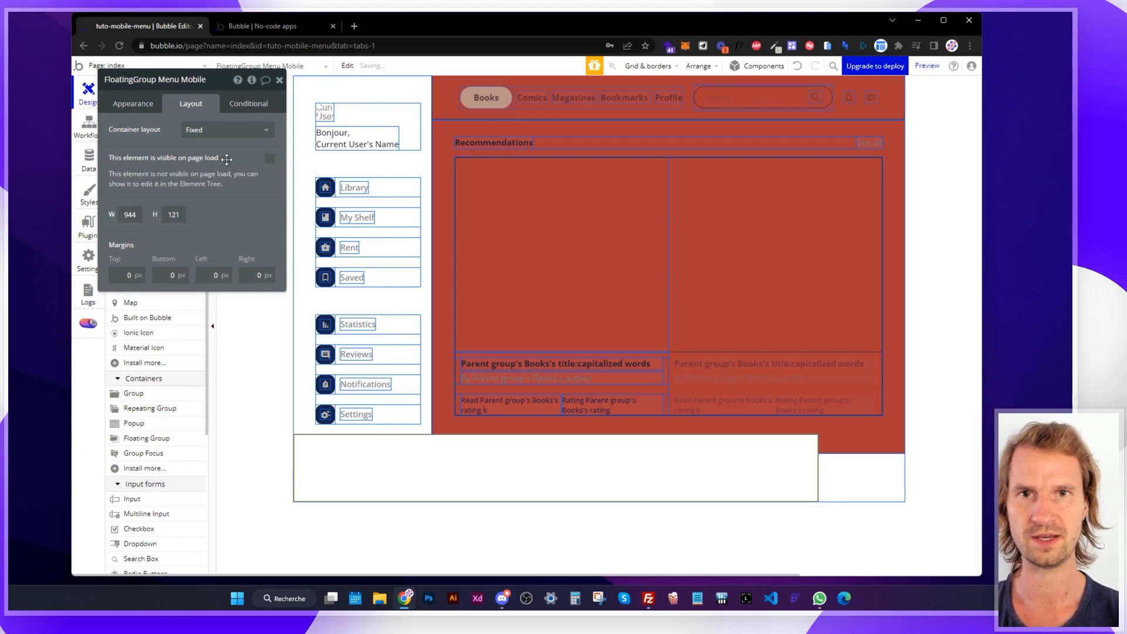
pyautogui.click(248, 105)
pyautogui.click(151, 130)
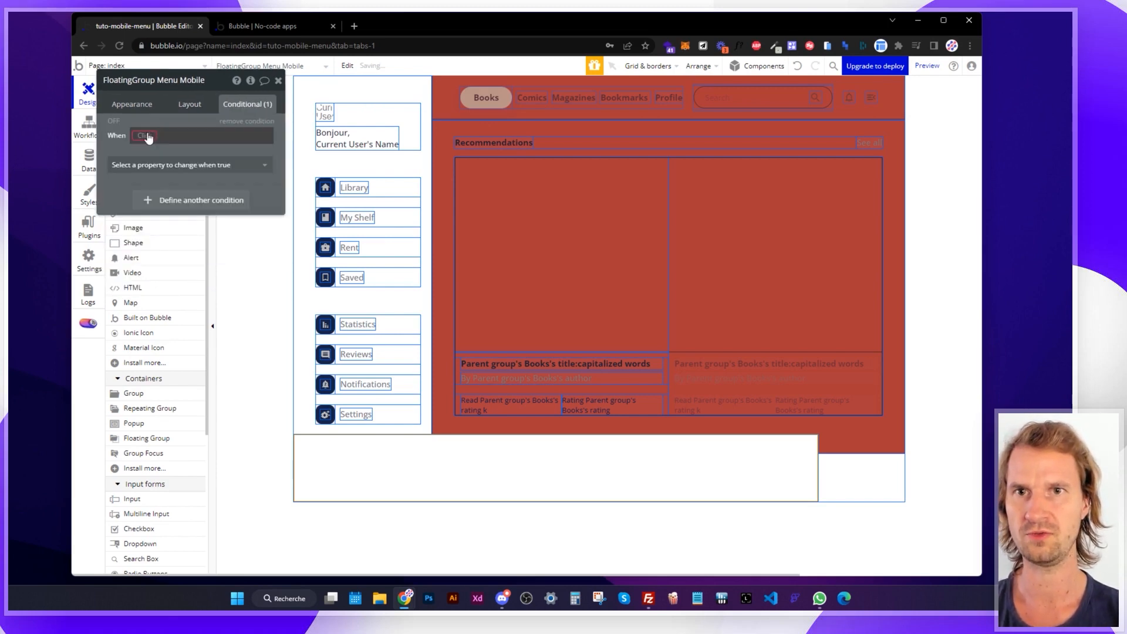
pyautogui.click(145, 136)
pyautogui.write('widt')
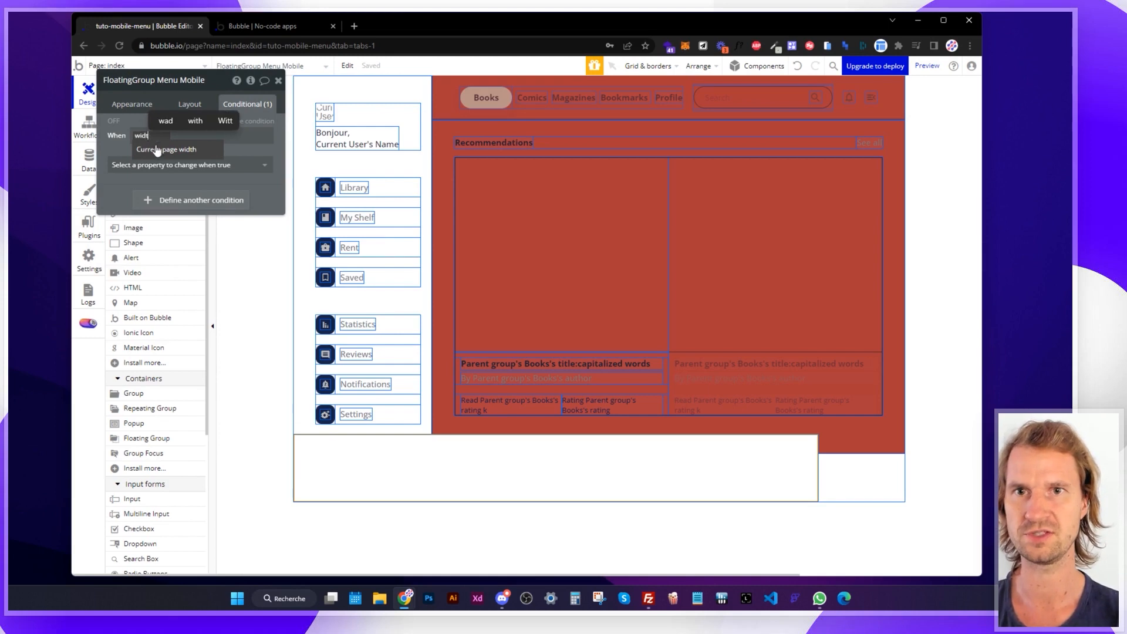
pyautogui.click(193, 146)
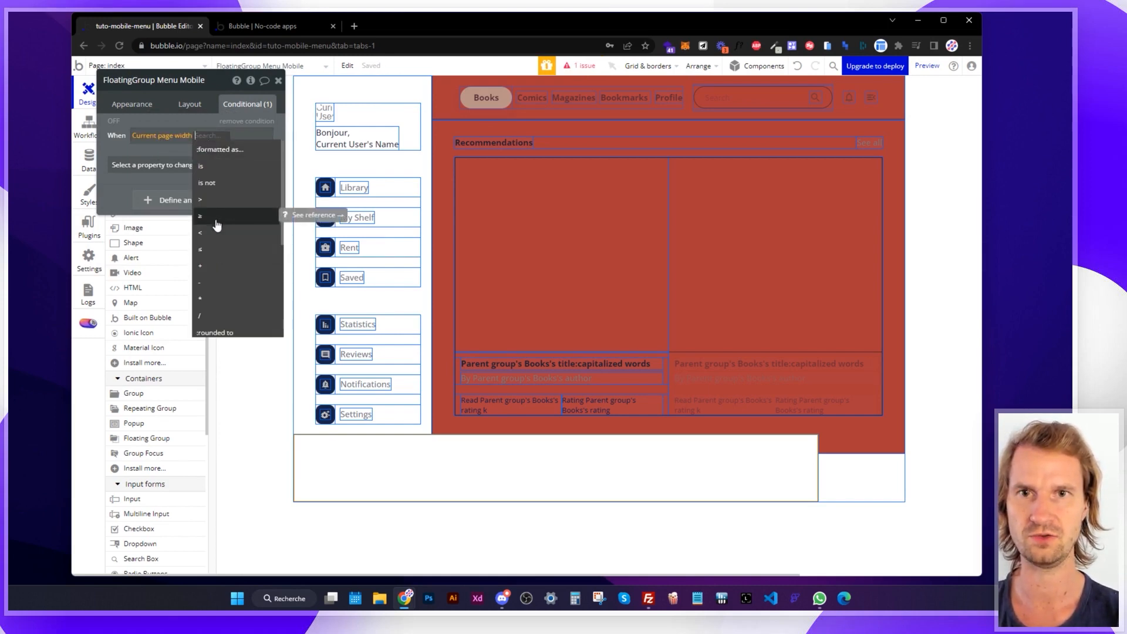
pyautogui.click(216, 249)
pyautogui.write('600')
pyautogui.click(224, 166)
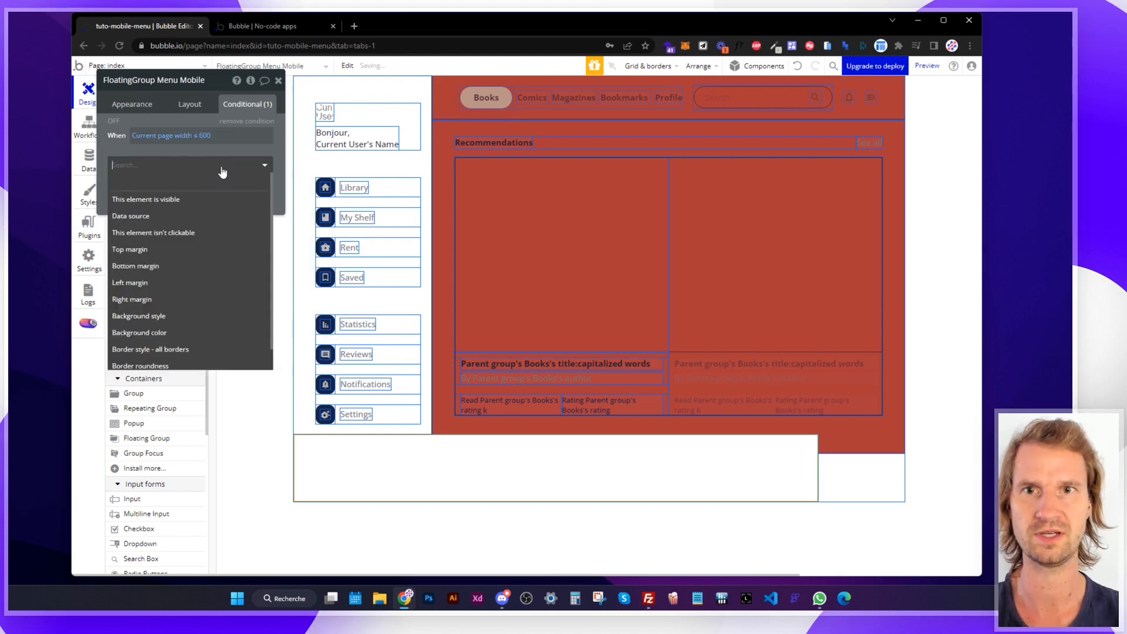
pyautogui.click(212, 192)
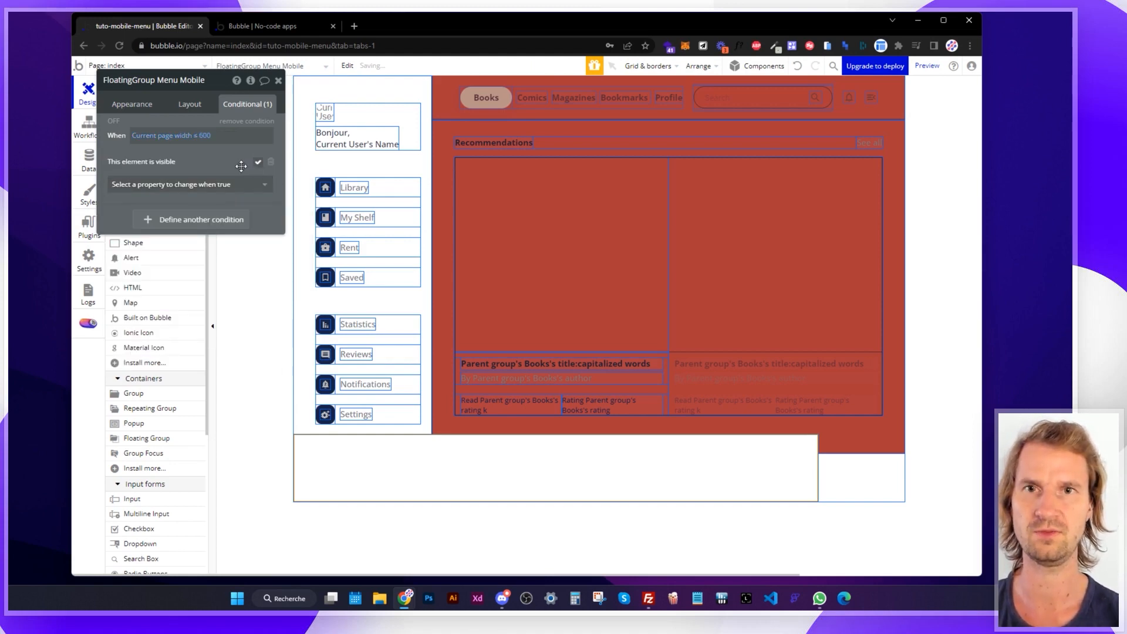
# Set FloatingGroup Menu Mobile's container layout to Row and make its width flexible with a 320 px minimum.
pyautogui.click(190, 103)
pyautogui.click(196, 129)
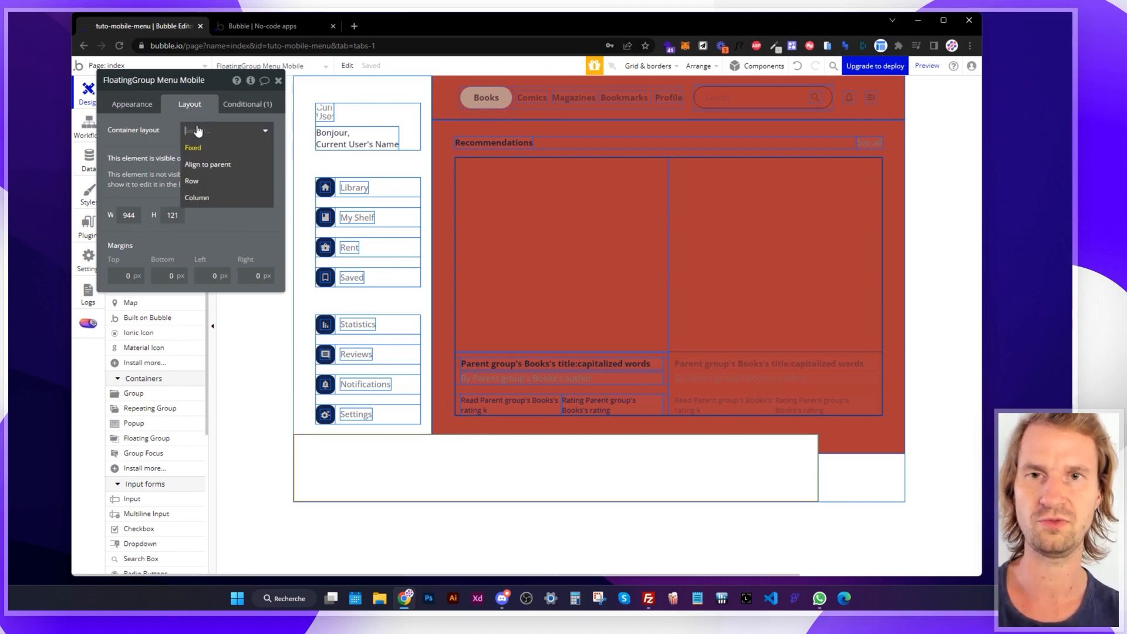
pyautogui.click(211, 186)
pyautogui.doubleClick(157, 281)
pyautogui.write('320')
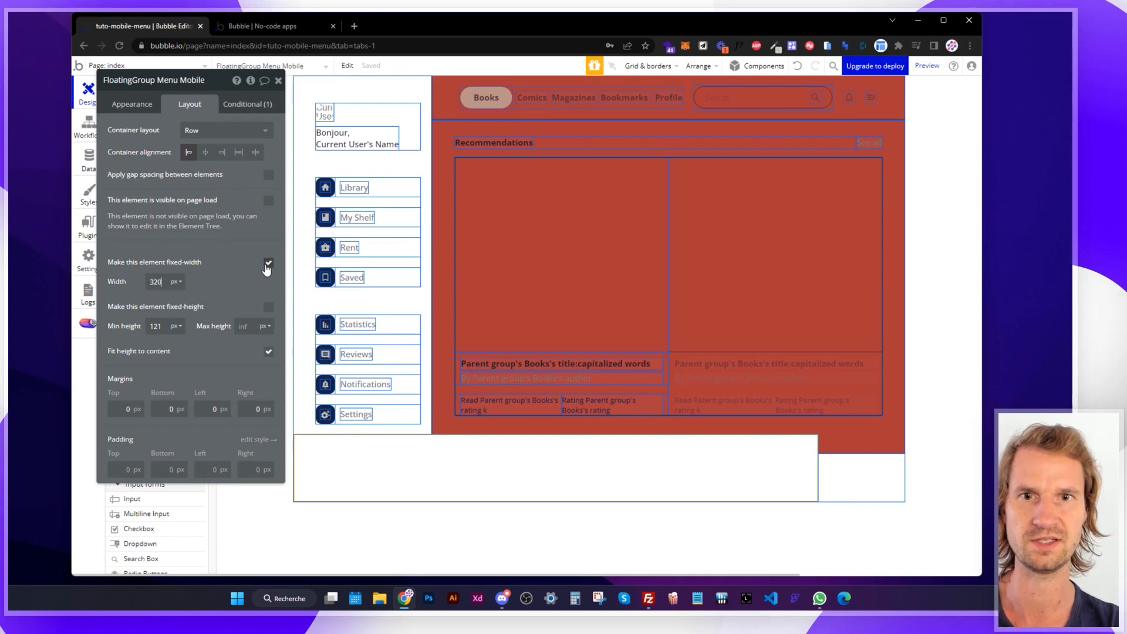
pyautogui.click(268, 263)
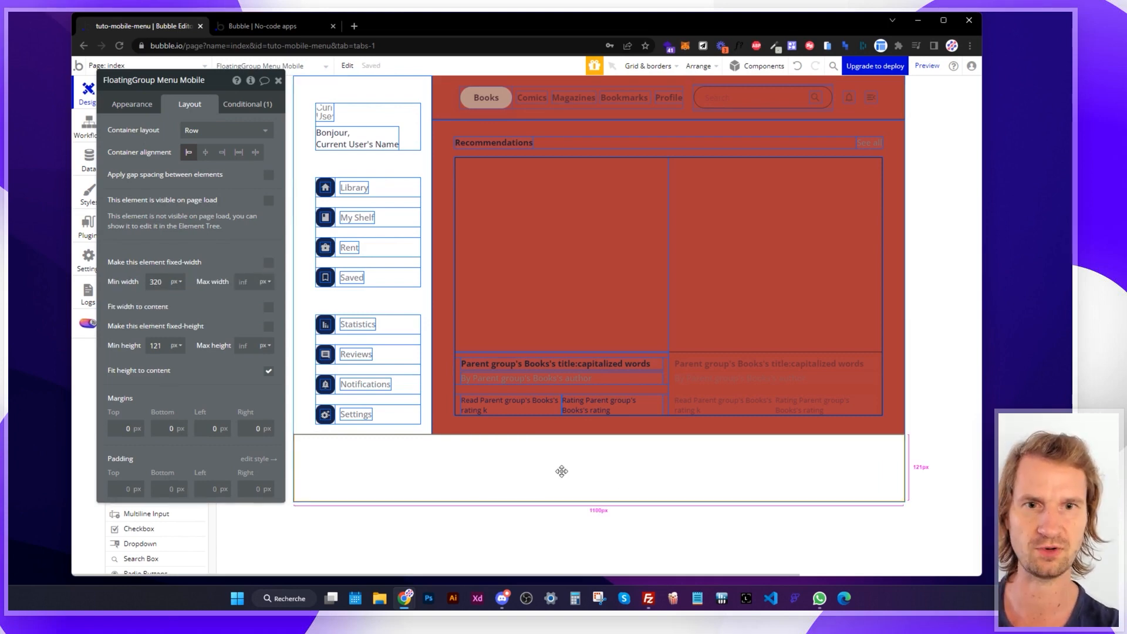
# Copy Menu 1 from the left sidebar into FloatingGroup Menu Mobile and set the copy's container layout to Row.
pyautogui.moveTo(186, 87)
pyautogui.mouseDown()
pyautogui.moveTo(192, 105)
pyautogui.moveTo(183, 101)
pyautogui.mouseUp()
pyautogui.click(365, 200)
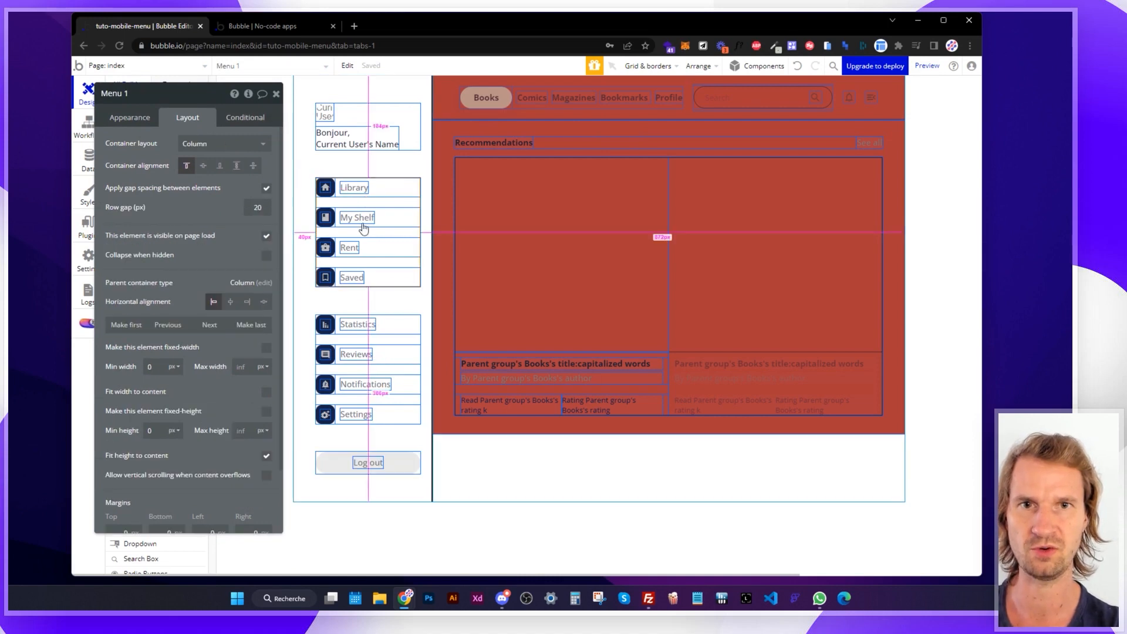
pyautogui.rightClick(358, 203)
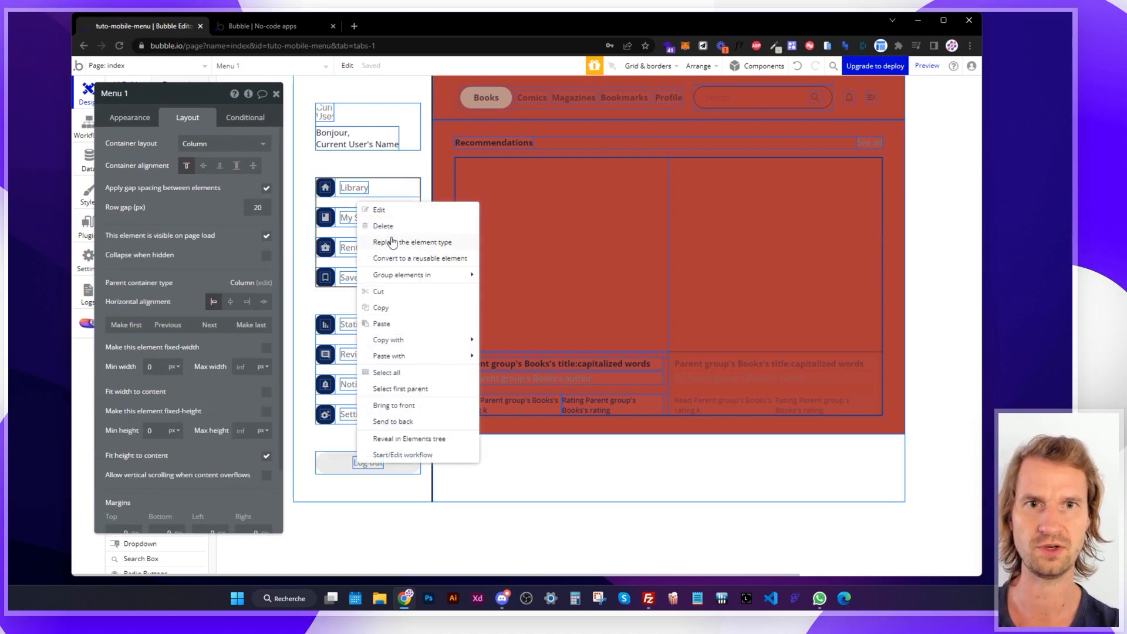
pyautogui.click(380, 307)
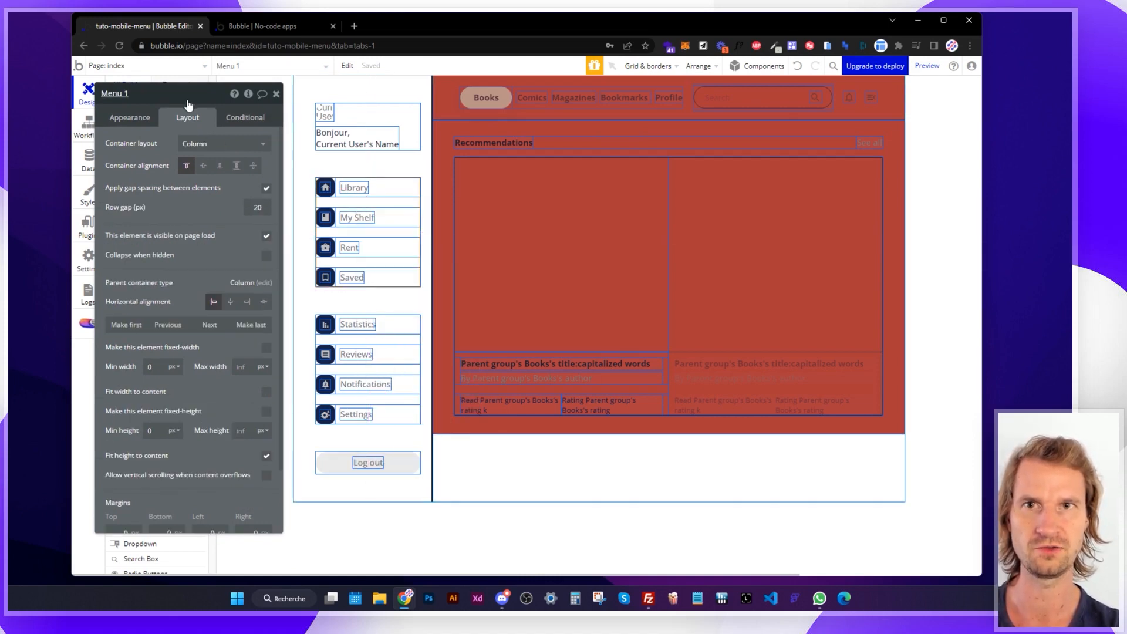
pyautogui.moveTo(188, 97); pyautogui.dragTo(340, 121)
pyautogui.scroll(2, 202, 138)
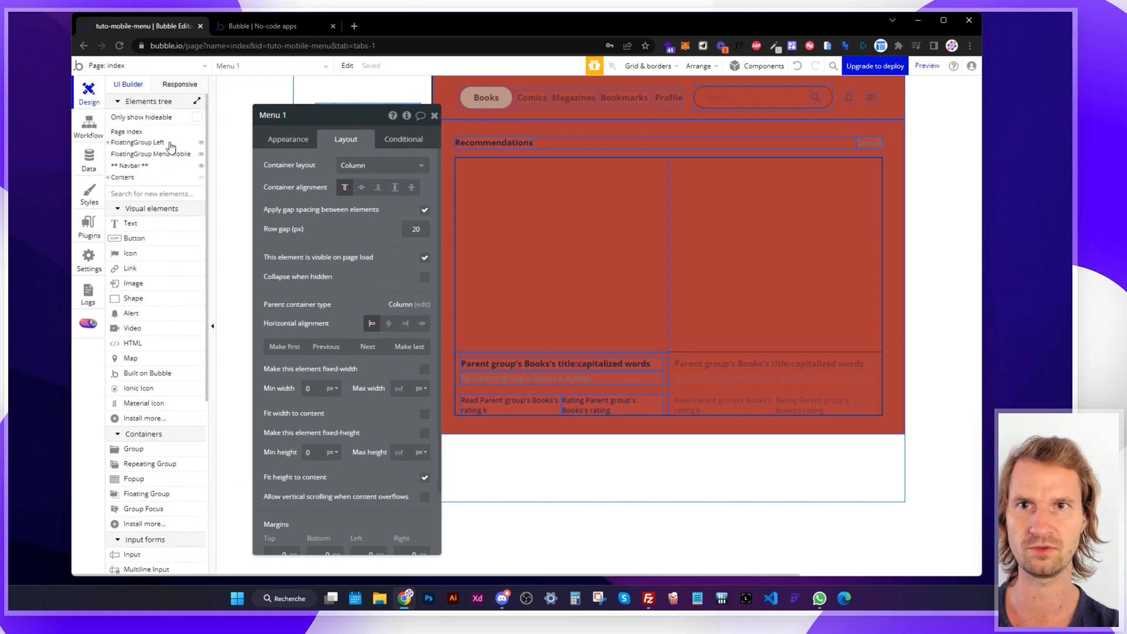
pyautogui.click(157, 155)
pyautogui.moveTo(297, 116); pyautogui.dragTo(148, 87)
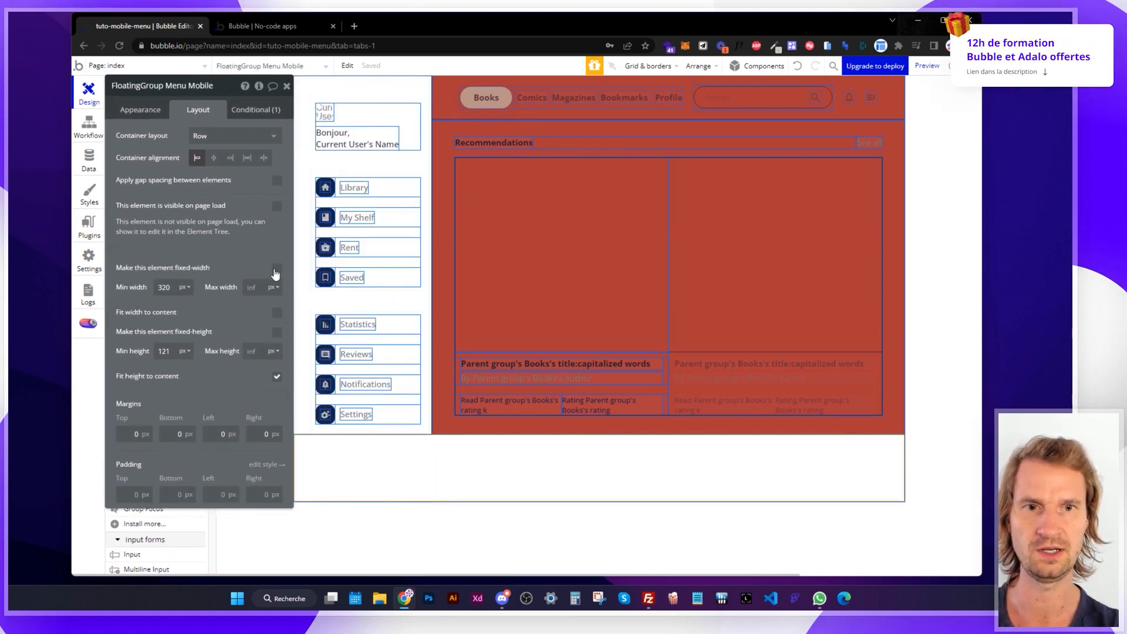
pyautogui.rightClick(367, 471)
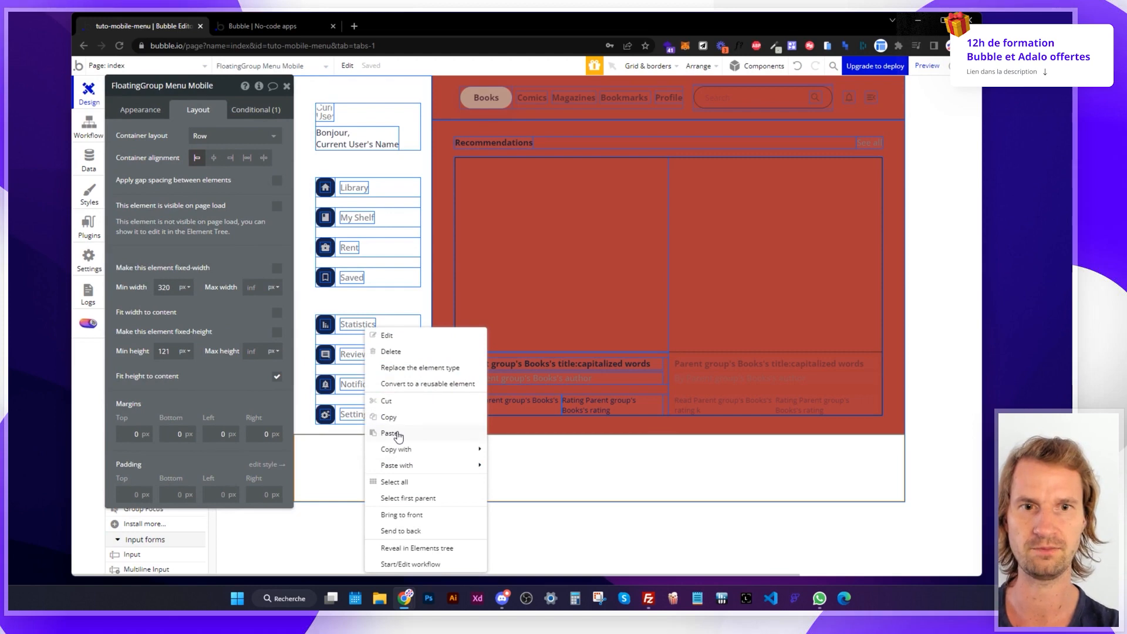
pyautogui.click(395, 432)
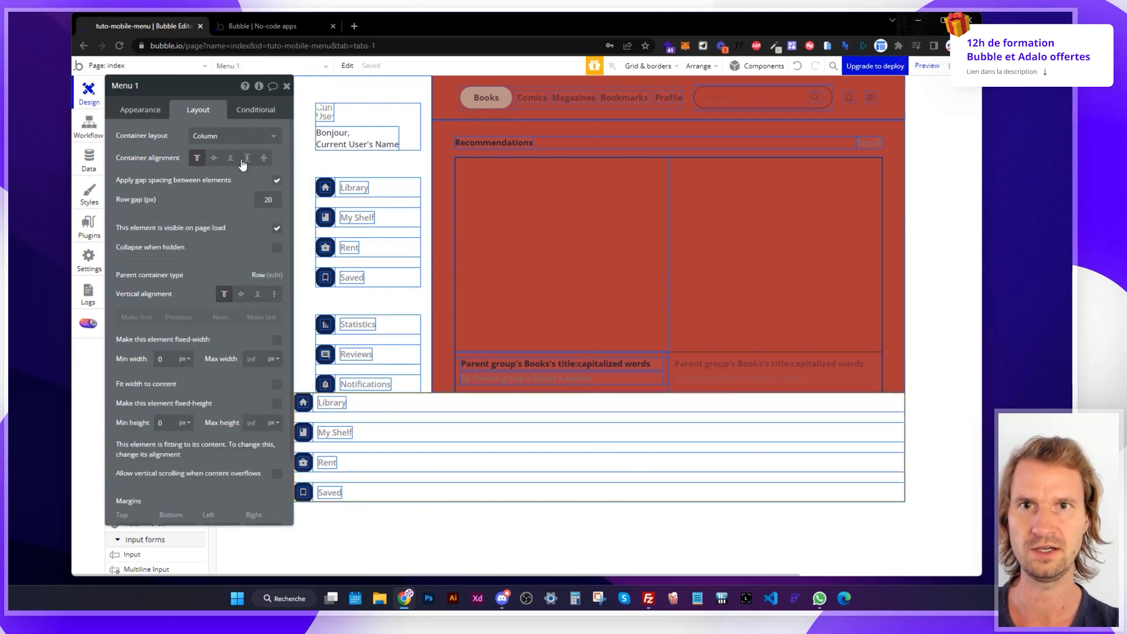
pyautogui.click(224, 140)
pyautogui.click(213, 187)
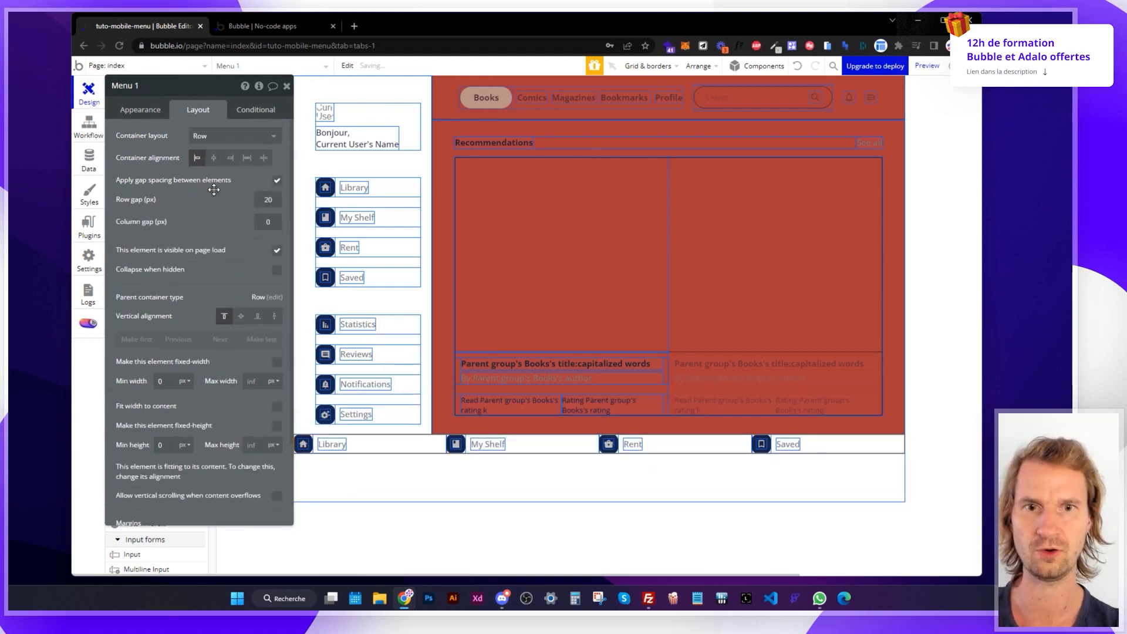
# Delete the Library, My Shelf, Rent and Saved text labels from the mobile menu, keeping only the icons.
pyautogui.click(332, 443)
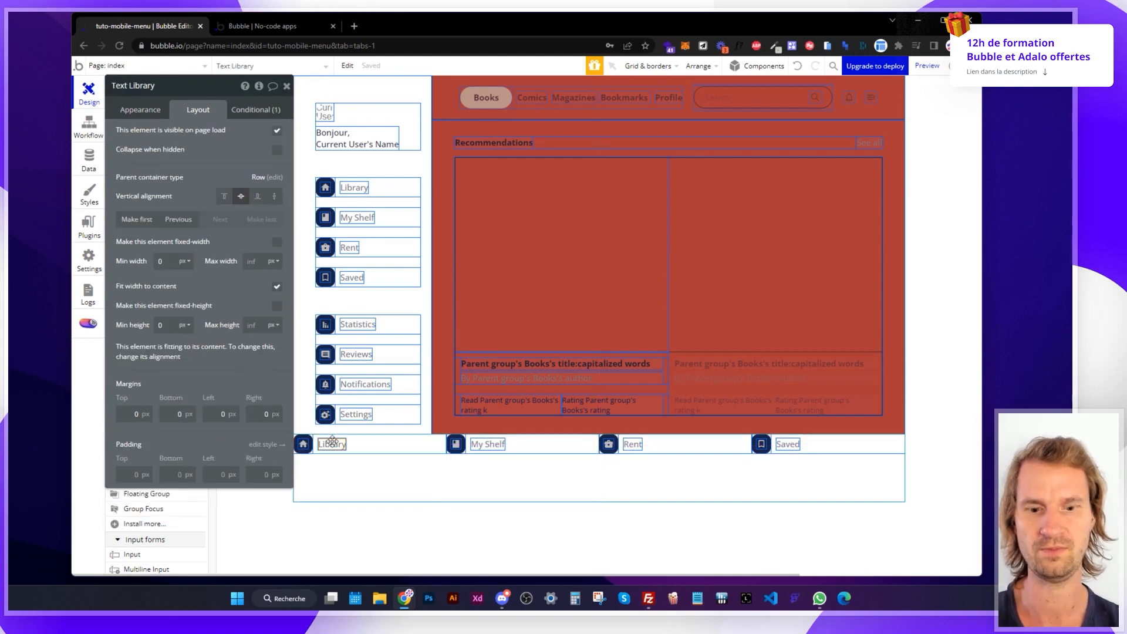
pyautogui.press('Delete')
pyautogui.click(361, 445)
pyautogui.click(487, 444)
pyautogui.press('Delete')
pyautogui.click(629, 444)
pyautogui.press('Delete')
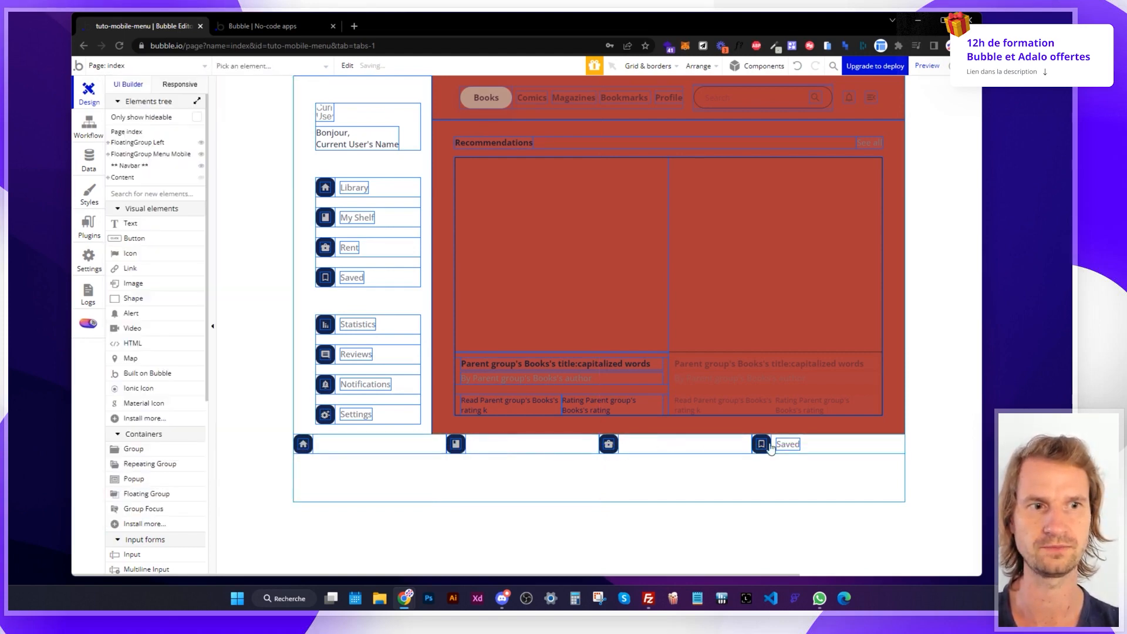
pyautogui.click(785, 442)
pyautogui.press('Delete')
# Center Group home vertically within the mobile menu row.
pyautogui.click(787, 444)
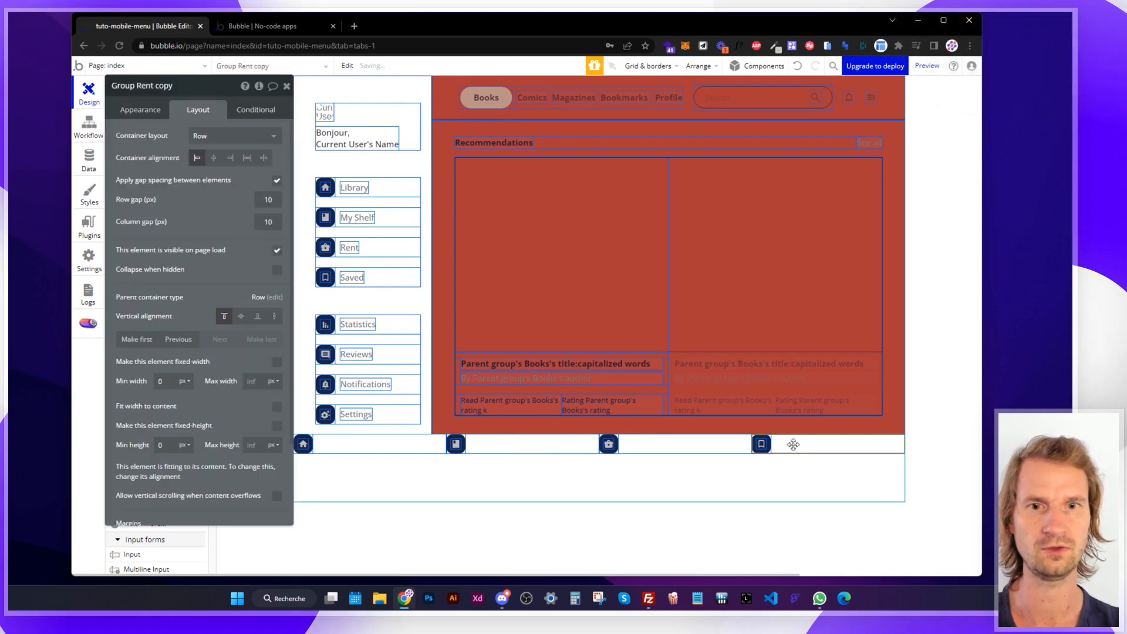
pyautogui.click(372, 446)
pyautogui.click(373, 444)
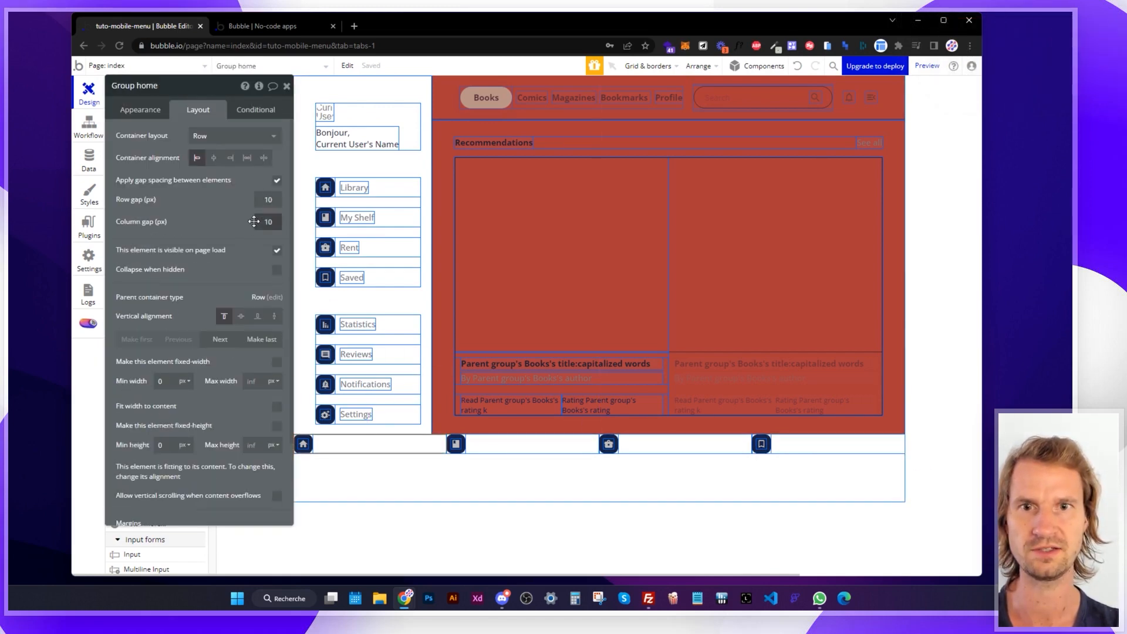
pyautogui.click(241, 317)
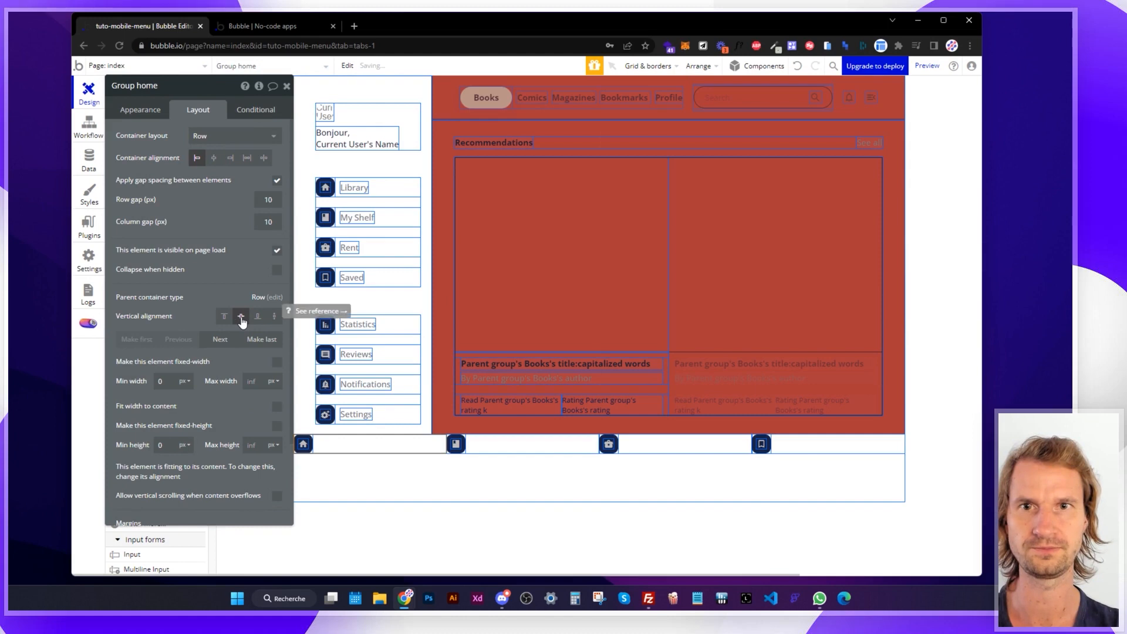
# Make Group home, Group Shelf and Group Rent in the mobile menu fit their width to content.
pyautogui.rightClick(340, 444)
pyautogui.click(234, 363)
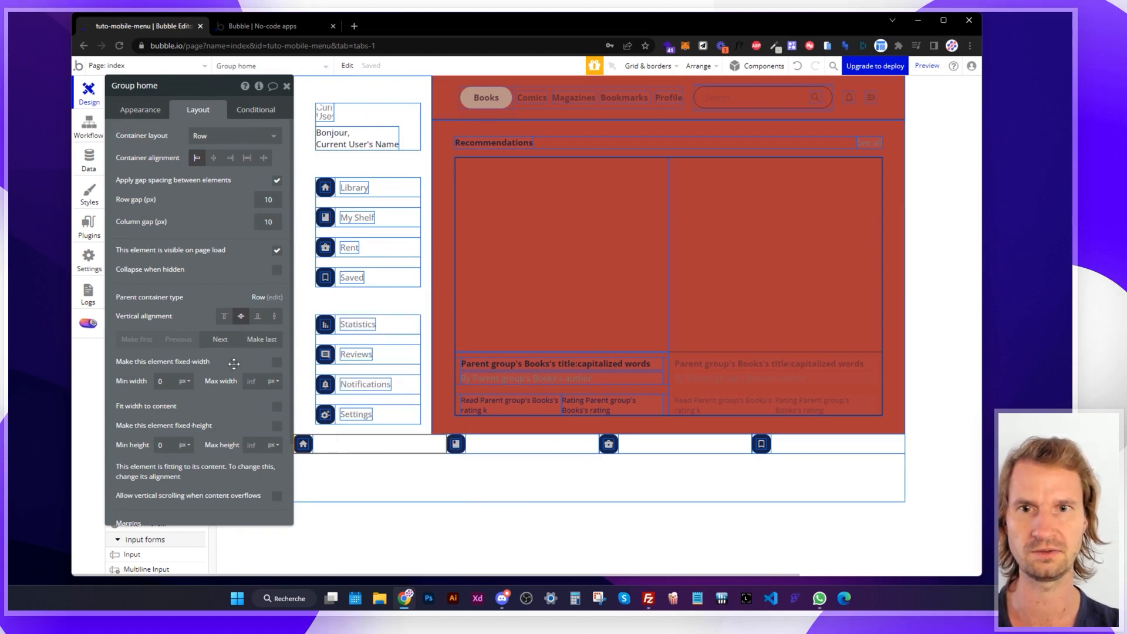
pyautogui.click(277, 408)
pyautogui.click(370, 446)
pyautogui.click(278, 408)
pyautogui.moveTo(277, 407); pyautogui.dragTo(276, 407)
pyautogui.click(277, 408)
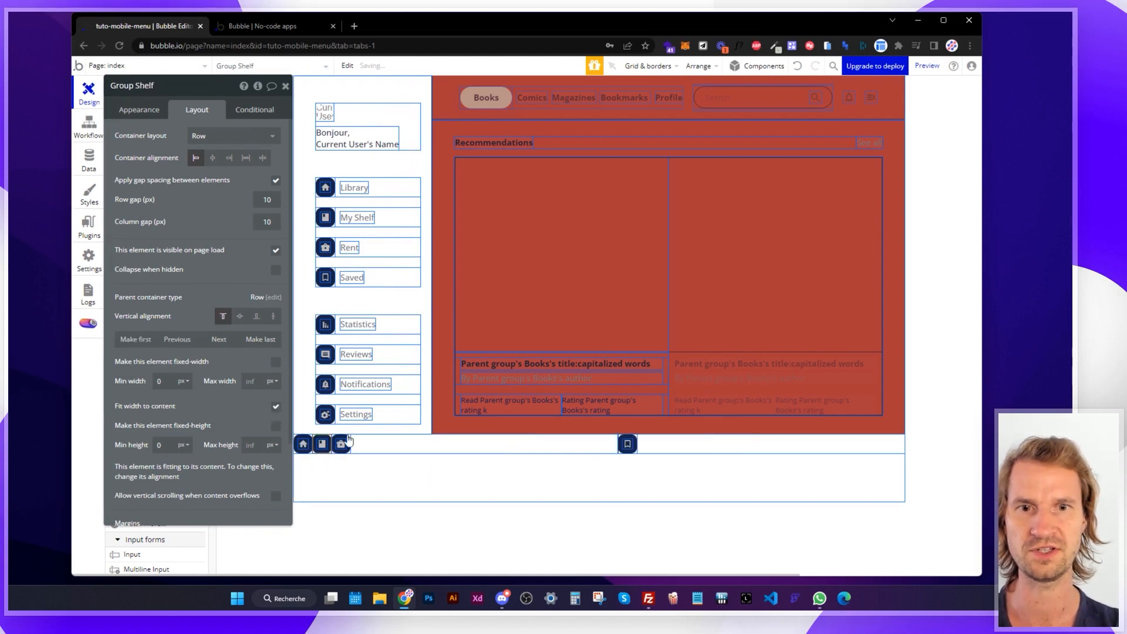
pyautogui.click(399, 445)
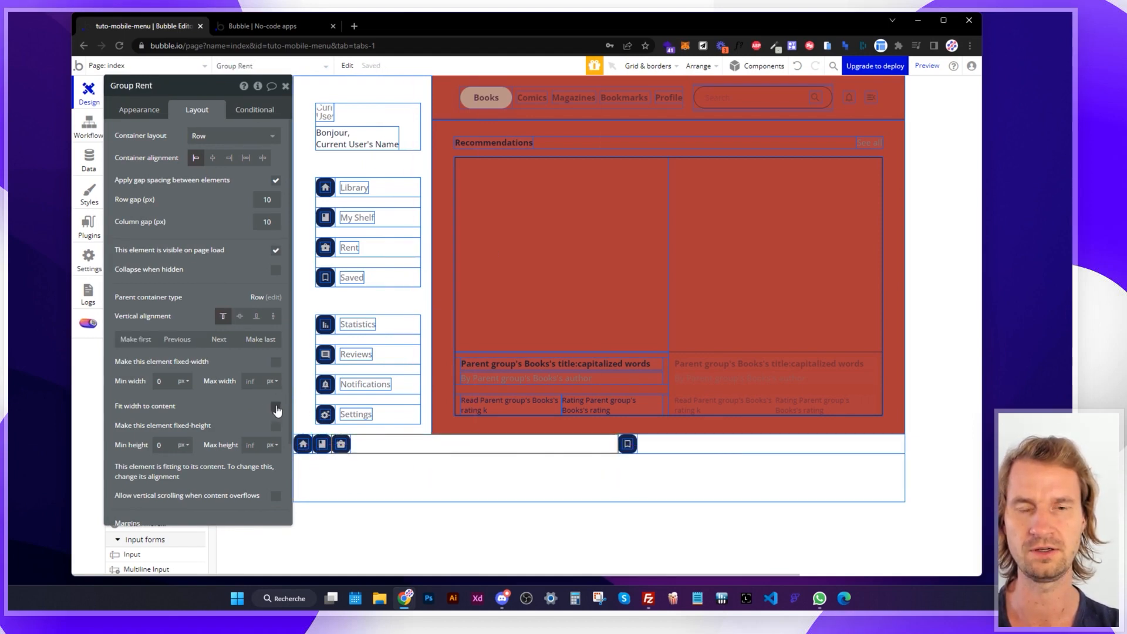
pyautogui.click(278, 408)
# Try the space-between and space-around container alignments on Group Rent copy, and return it to left alignment.
pyautogui.click(412, 446)
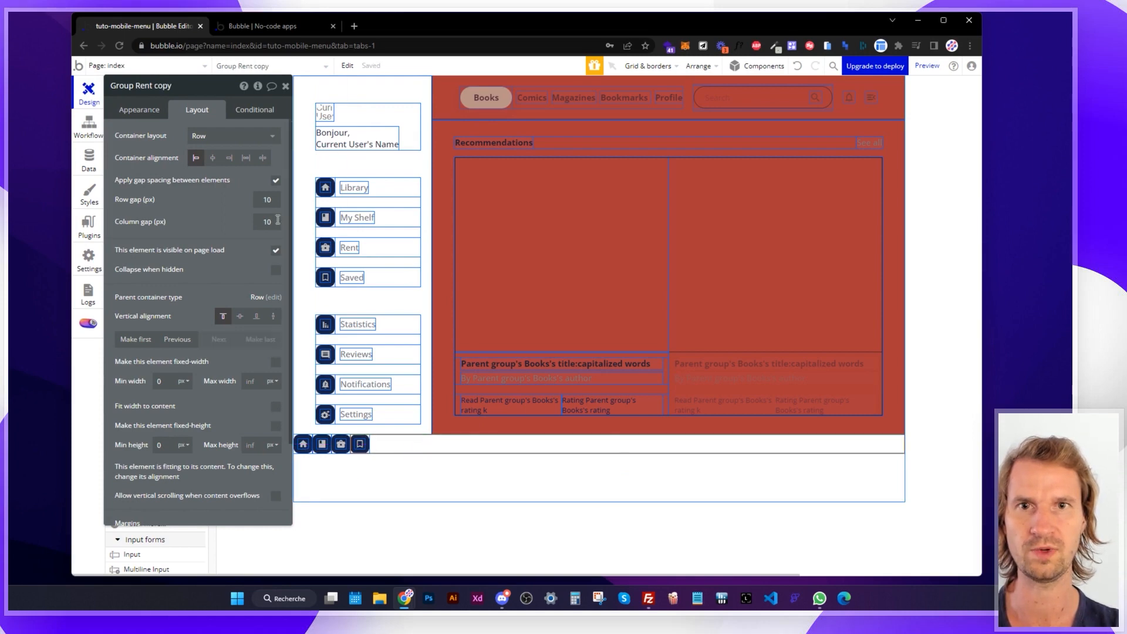
pyautogui.click(247, 160)
pyautogui.click(262, 158)
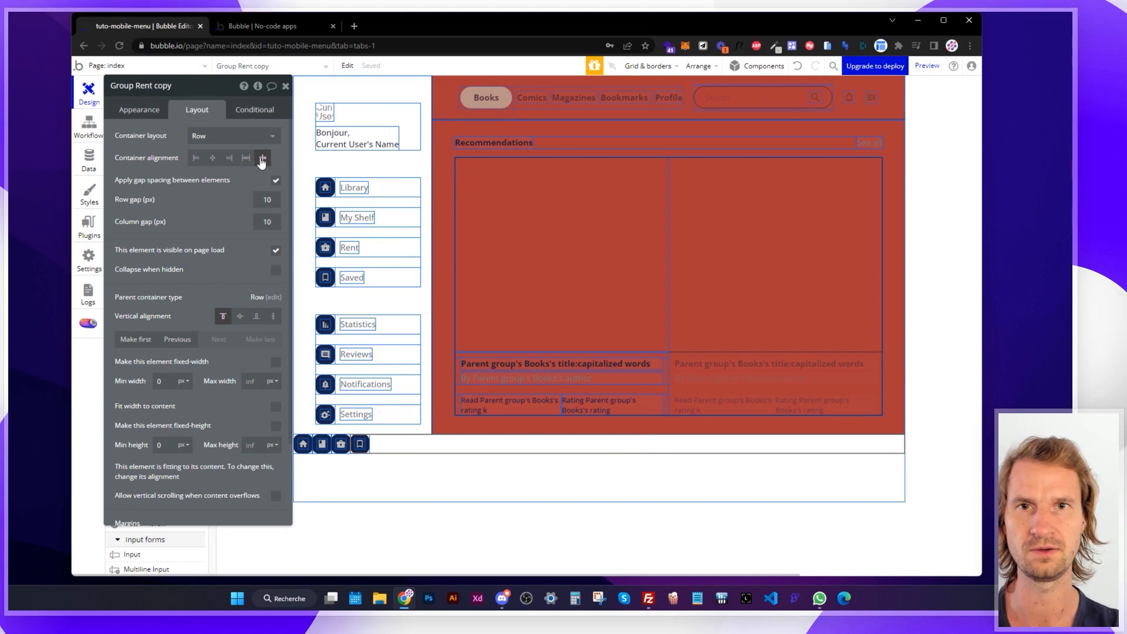
pyautogui.click(195, 157)
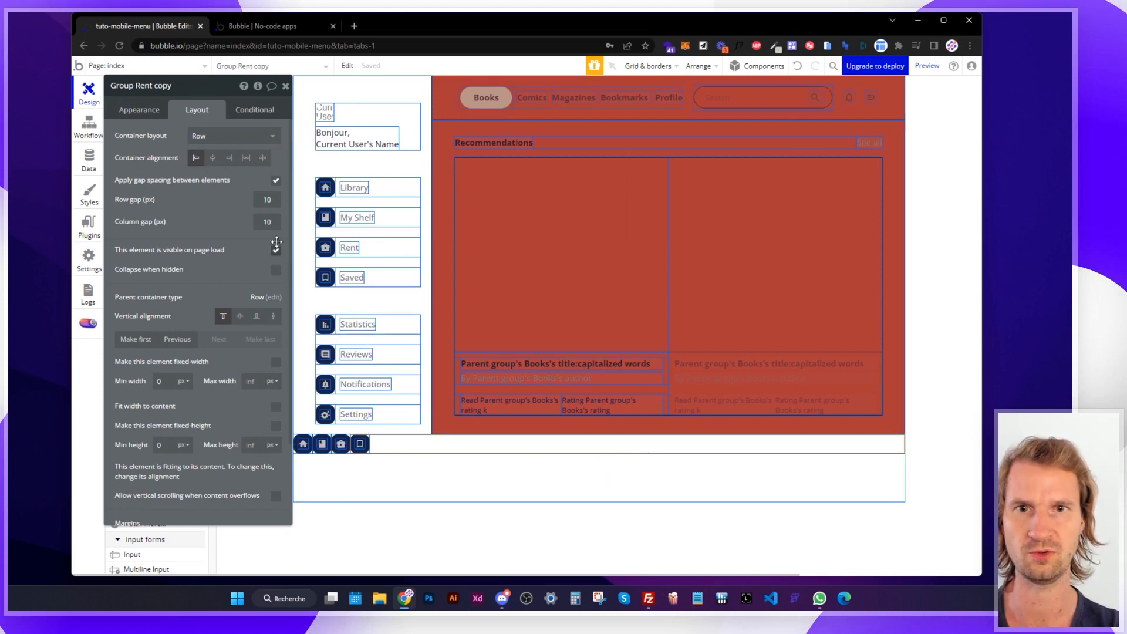
# Go to the parent Menu 1 group's layout and set its container alignment to space between.
pyautogui.click(260, 298)
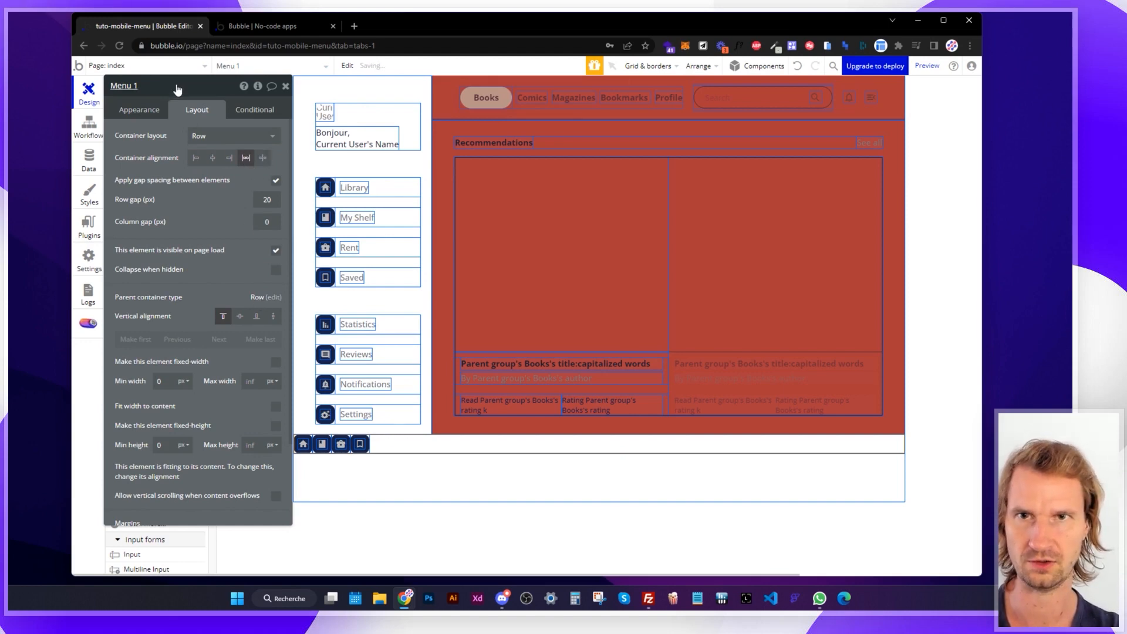
pyautogui.moveTo(178, 89); pyautogui.dragTo(334, 87)
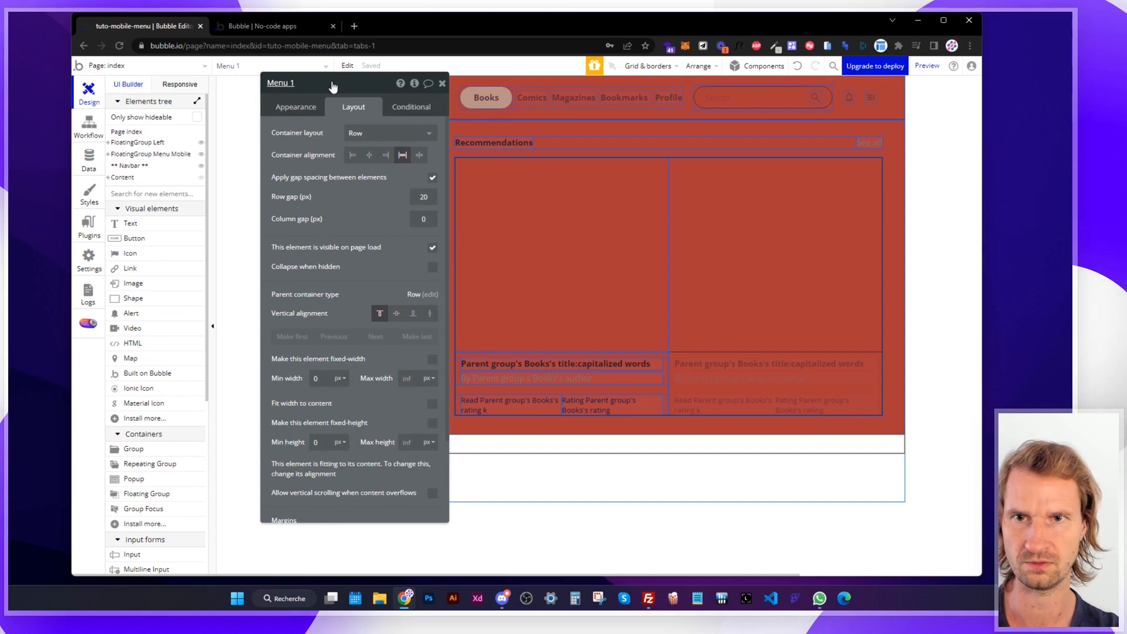
# Reveal Menu 1's child groups in the elements tree and review the layout settings of Group home, Group Shelf and Group Rent.
pyautogui.click(279, 105)
pyautogui.click(376, 405)
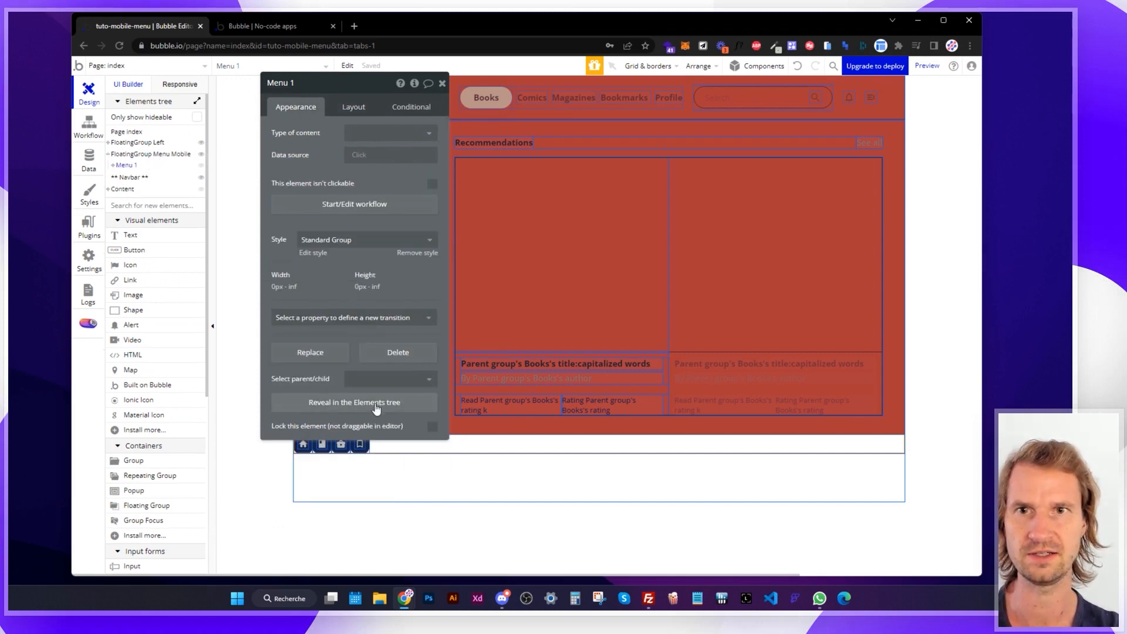
pyautogui.click(114, 165)
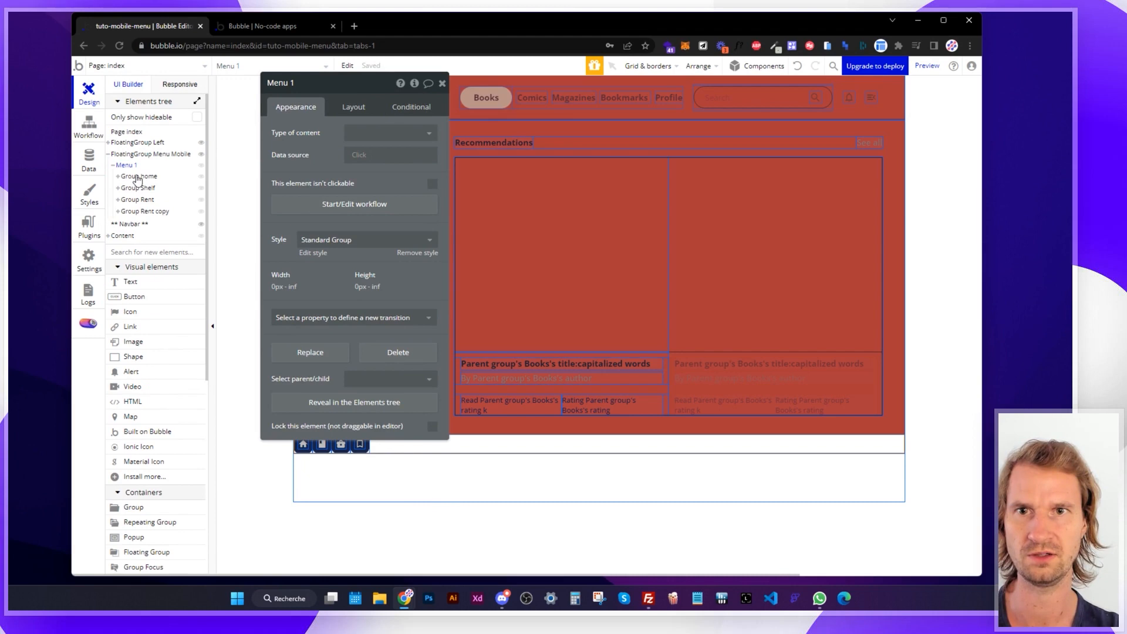
pyautogui.click(137, 177)
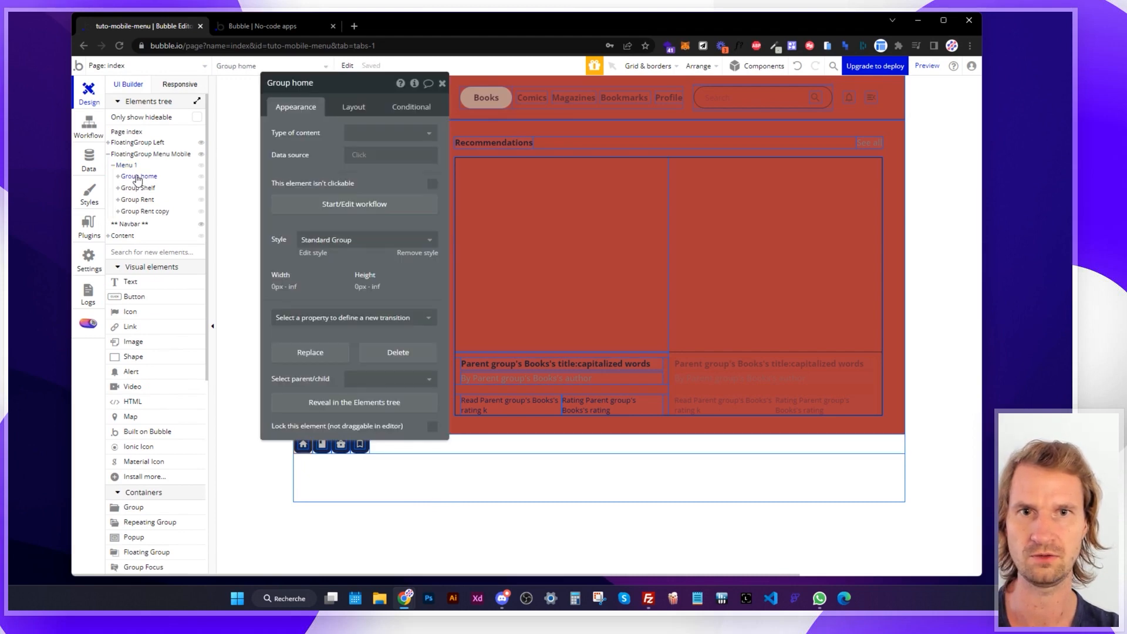
pyautogui.click(352, 108)
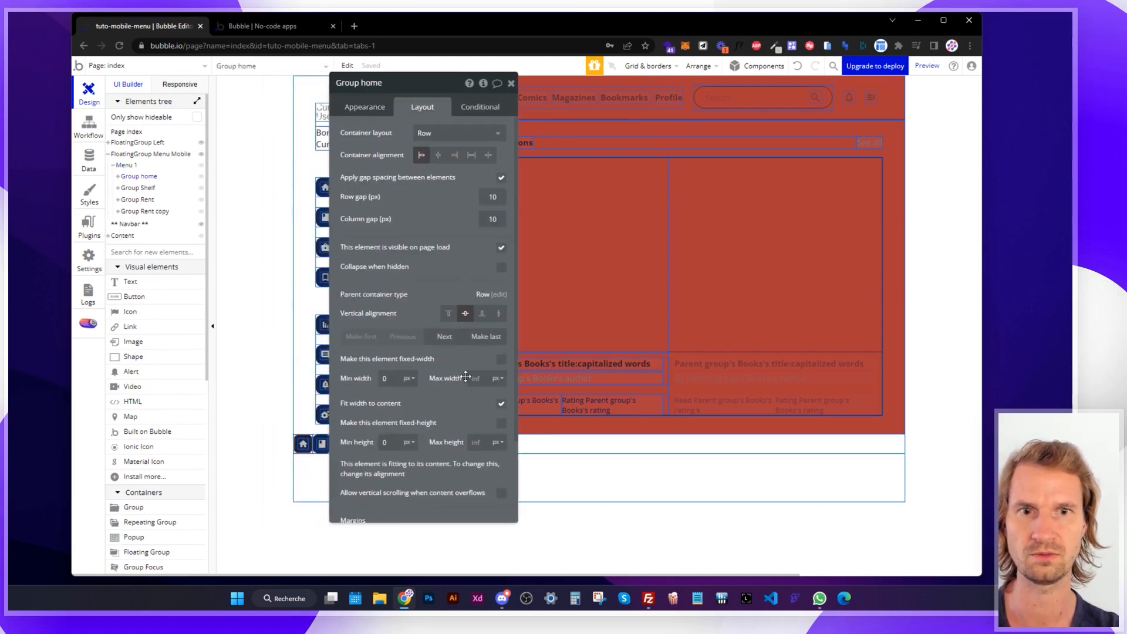
pyautogui.click(142, 189)
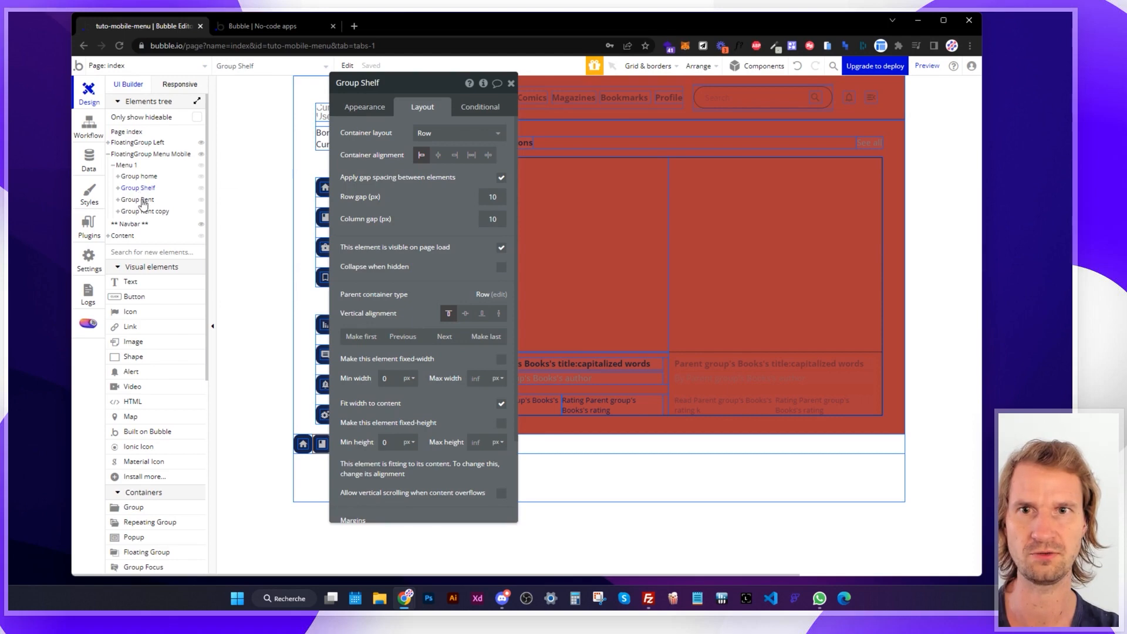
pyautogui.click(143, 201)
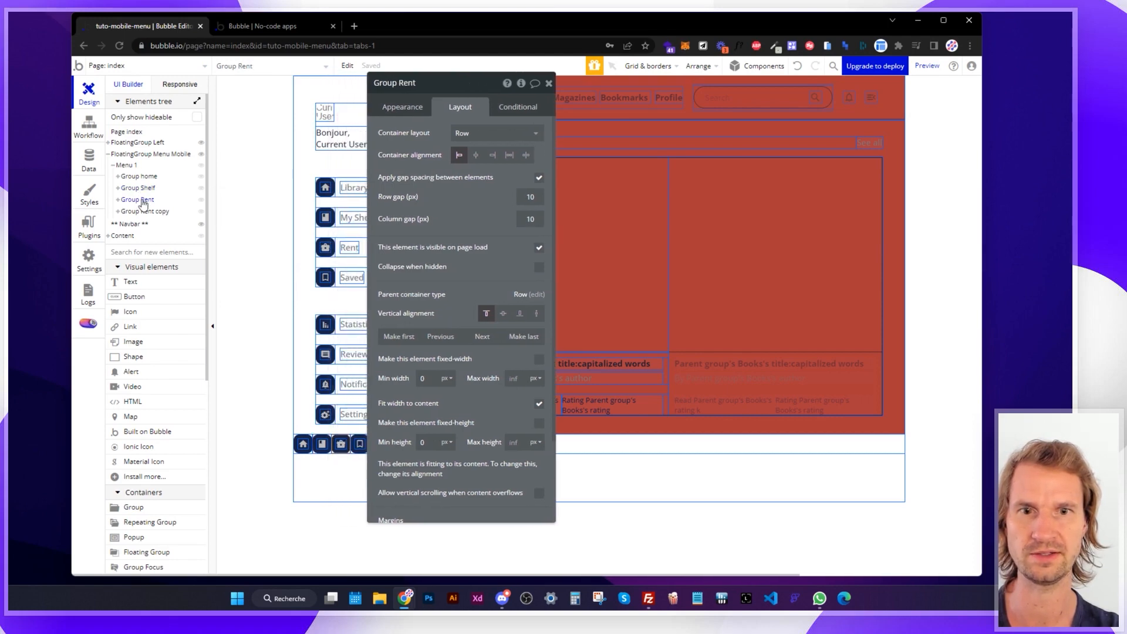
# Rename Group Rent copy in the mobile menu as Group saved.
pyautogui.click(146, 212)
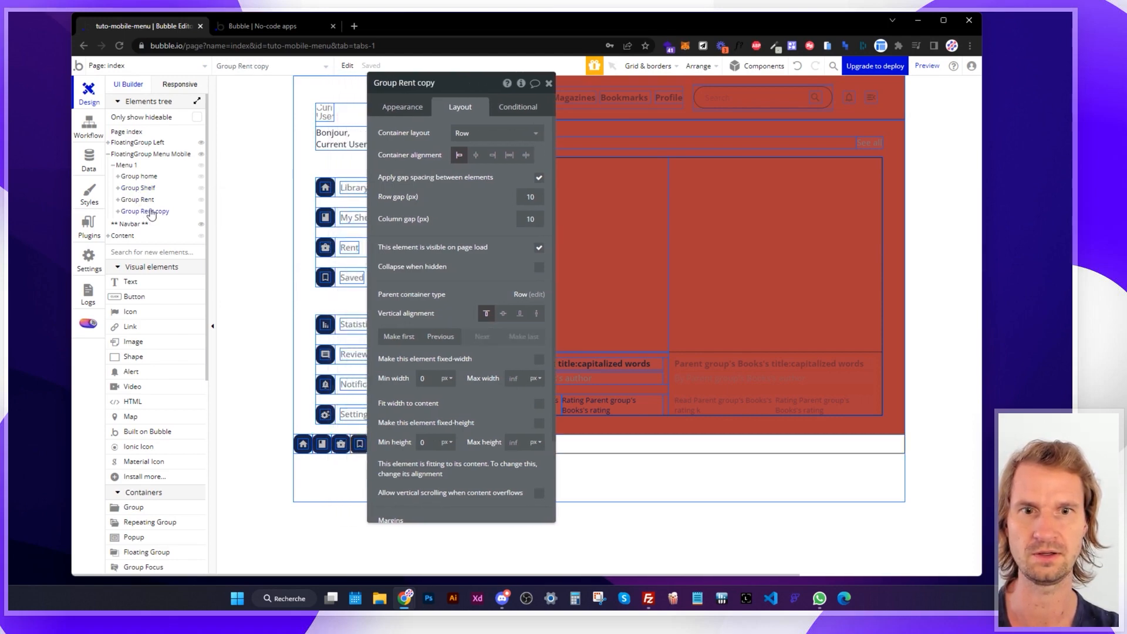
pyautogui.moveTo(398, 82); pyautogui.dragTo(441, 82)
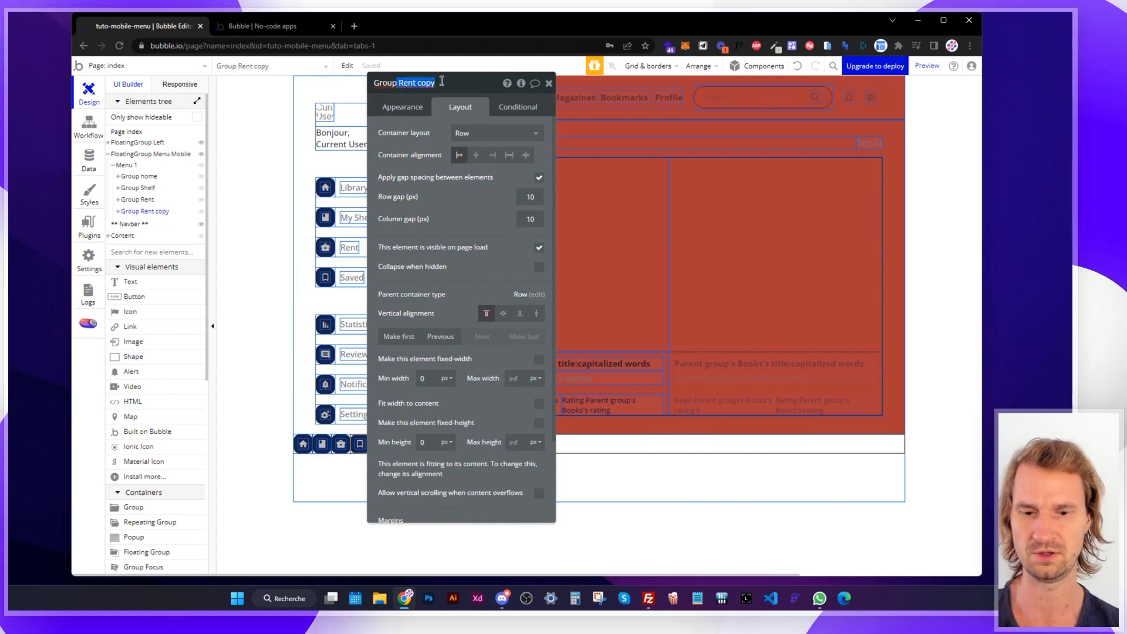
pyautogui.write('saved')
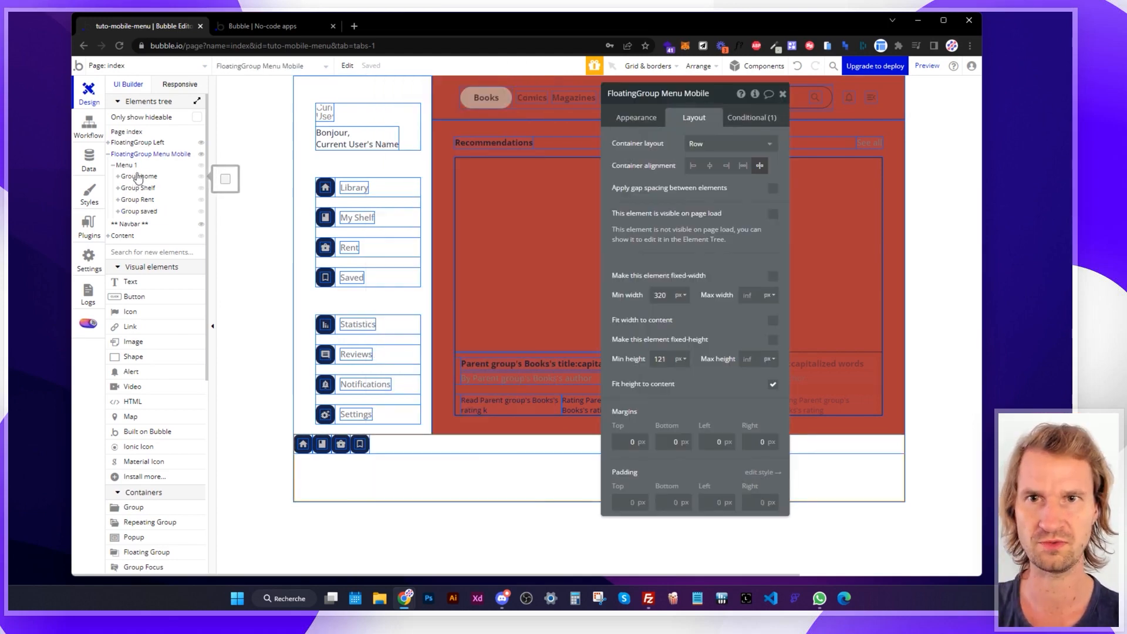
# Move the four icon groups out of Menu 1 directly into FloatingGroup Menu Mobile and delete the emptied Menu 1.
pyautogui.moveTo(138, 176); pyautogui.dragTo(138, 202)
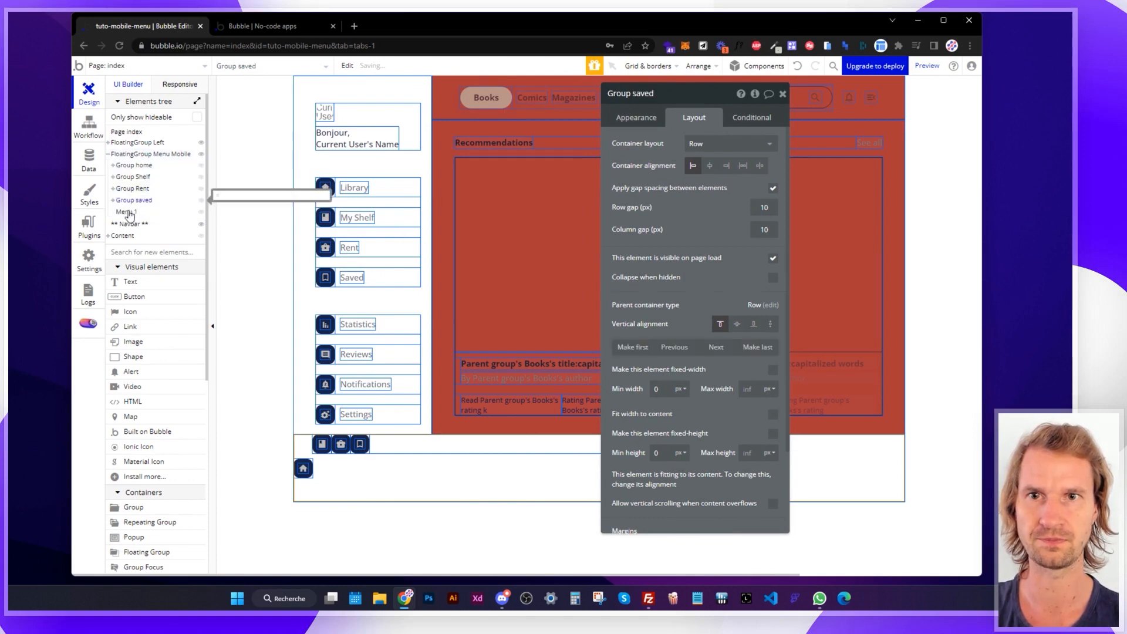
pyautogui.click(126, 212)
pyautogui.rightClick(126, 213)
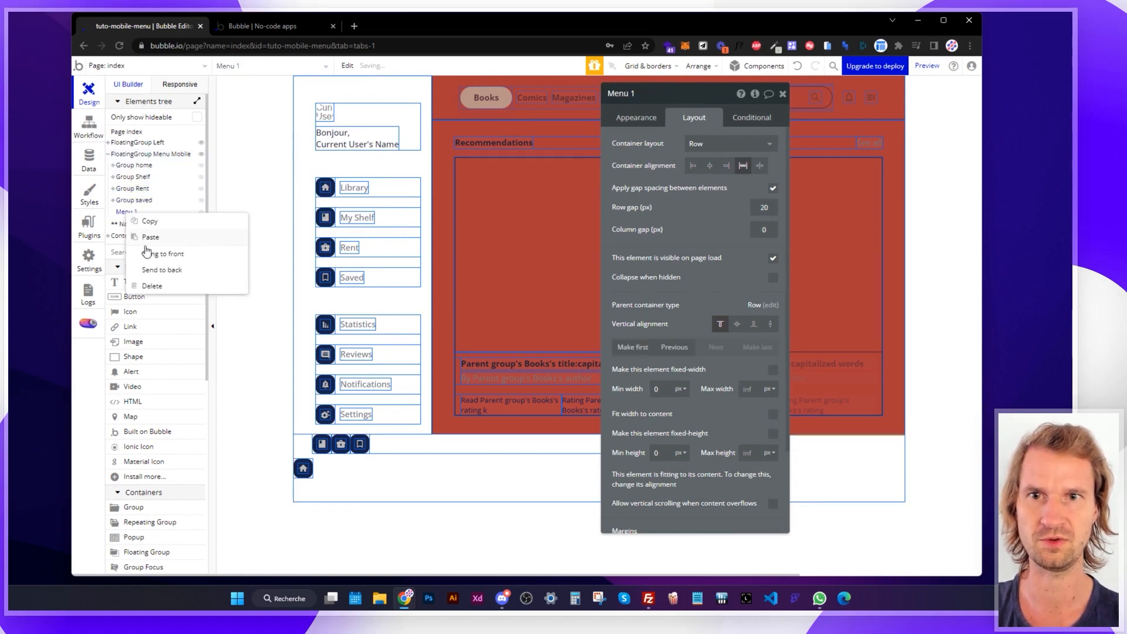
pyautogui.click(153, 286)
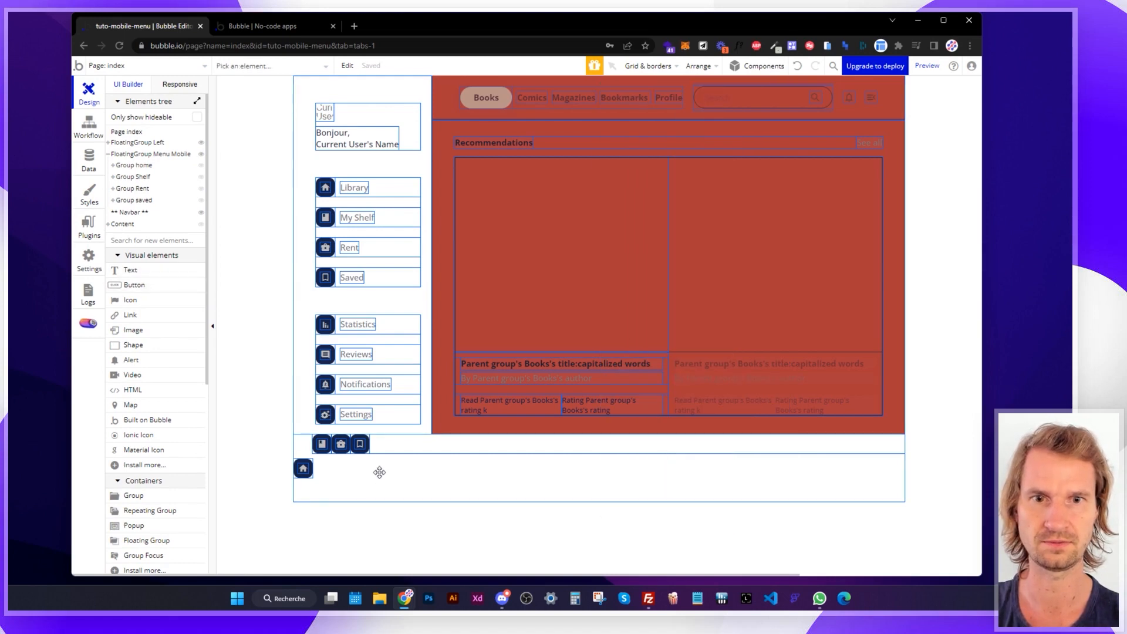
# Make Group saved in the mobile menu fit its width to content.
pyautogui.doubleClick(376, 449)
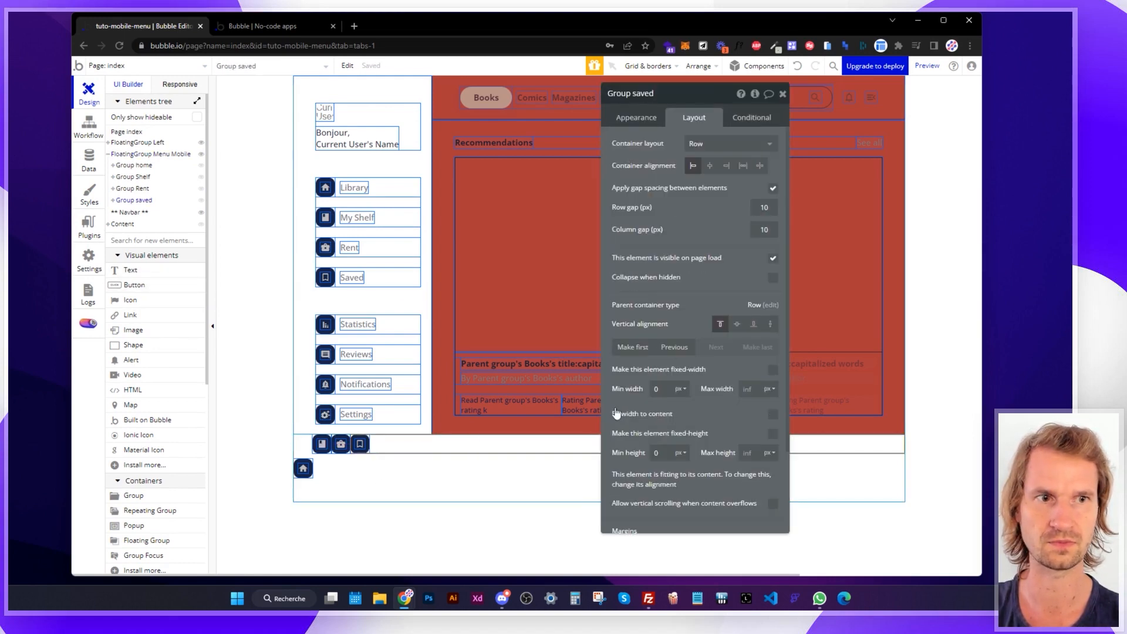
pyautogui.click(773, 414)
pyautogui.moveTo(641, 99); pyautogui.dragTo(655, 128)
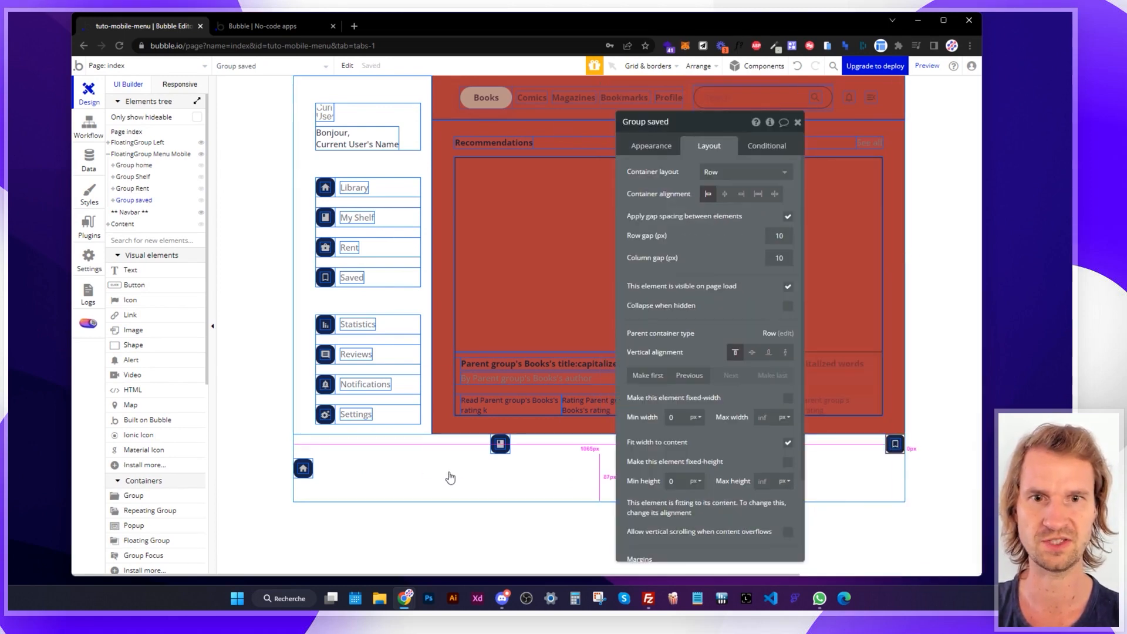
# Check Group home's layout and center Group Shelf vertically within the mobile menu row.
pyautogui.click(503, 443)
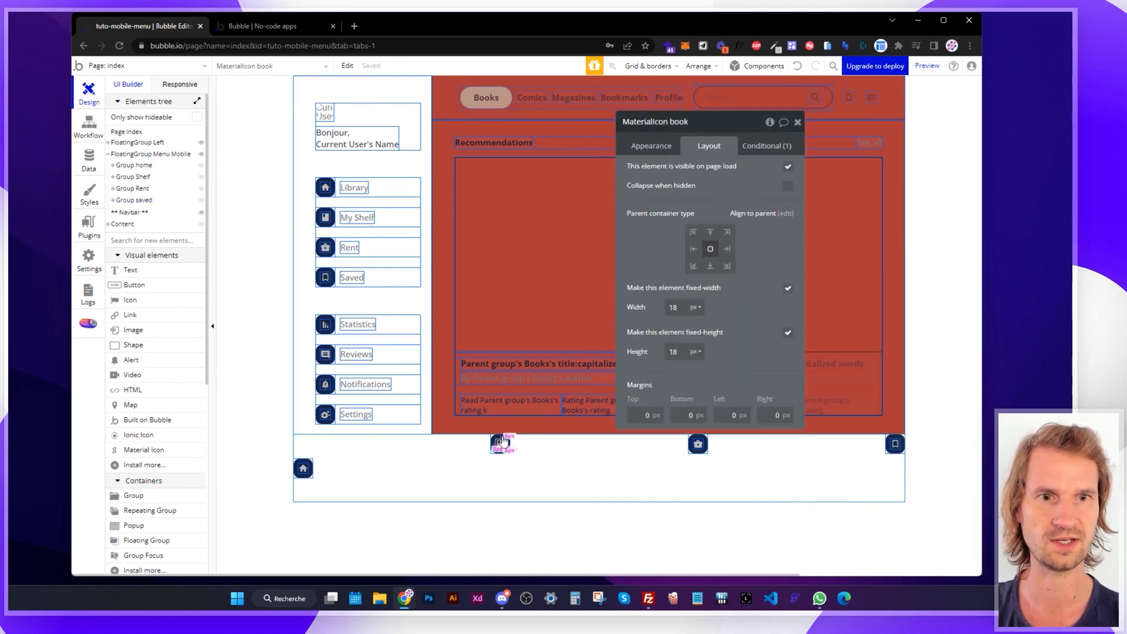
pyautogui.click(499, 435)
pyautogui.click(770, 267)
pyautogui.click(139, 166)
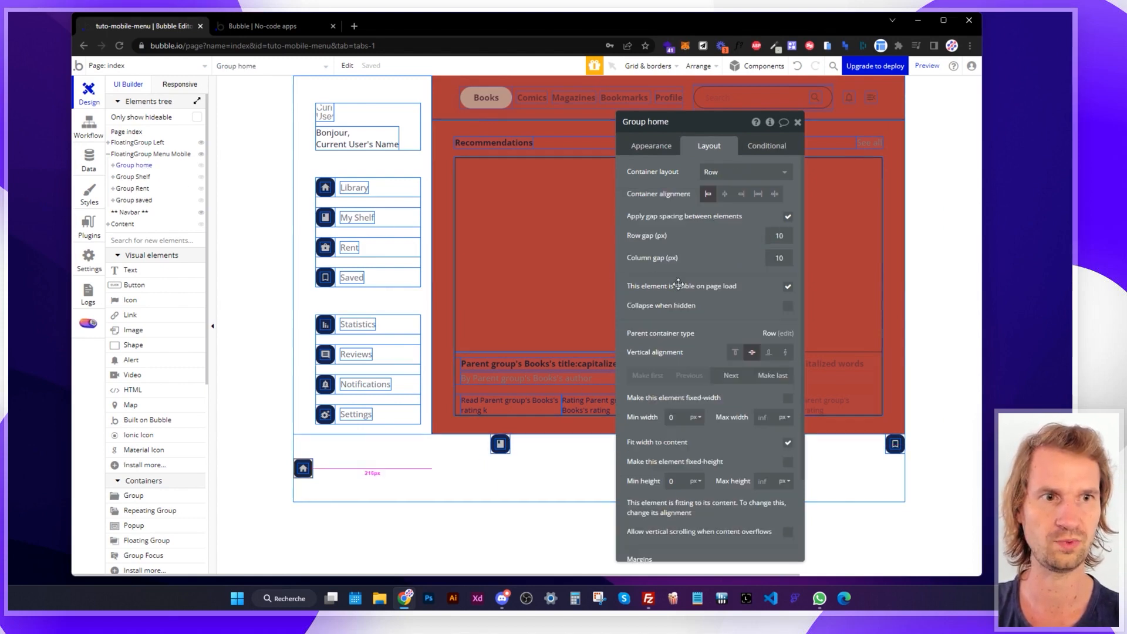
pyautogui.click(140, 177)
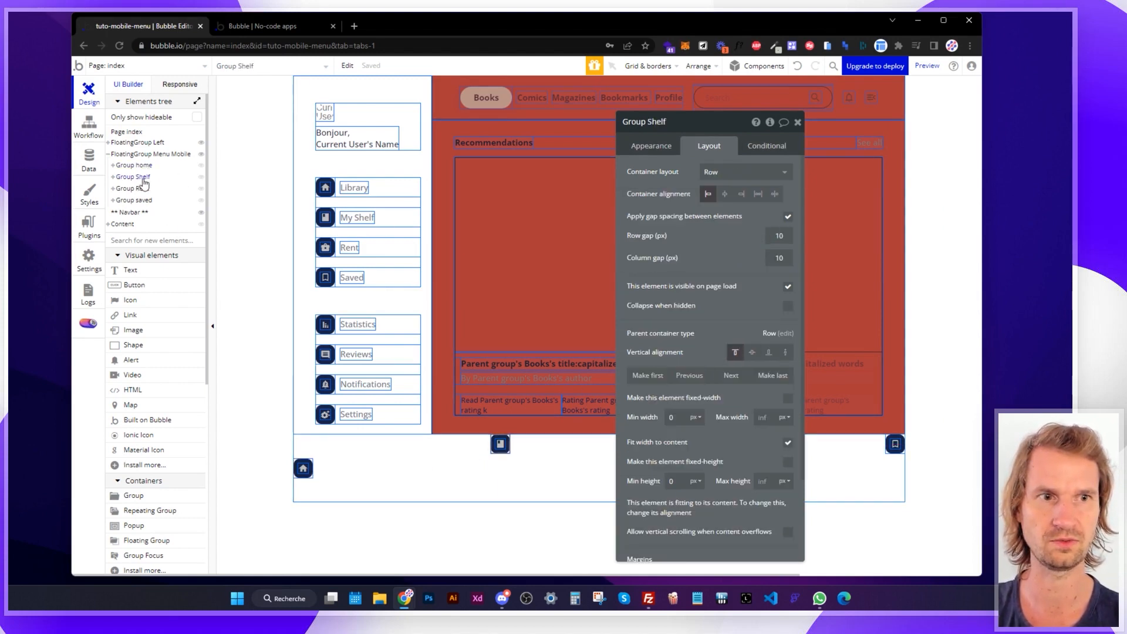
pyautogui.click(752, 352)
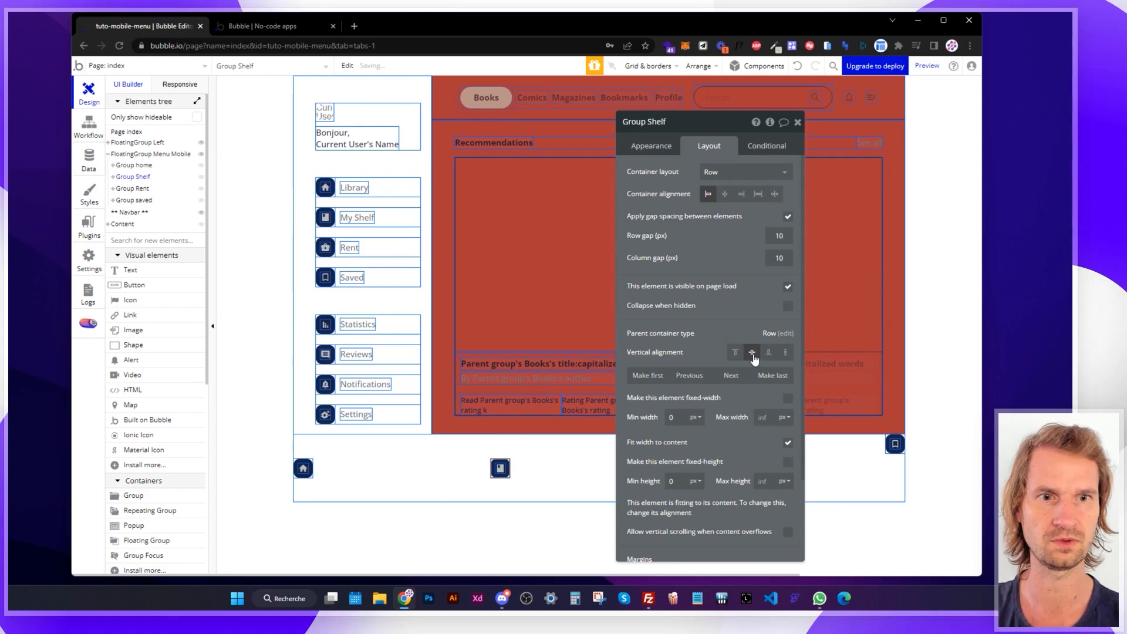
# Center Group Rent and Group saved vertically within the mobile menu row.
pyautogui.click(148, 193)
pyautogui.click(861, 352)
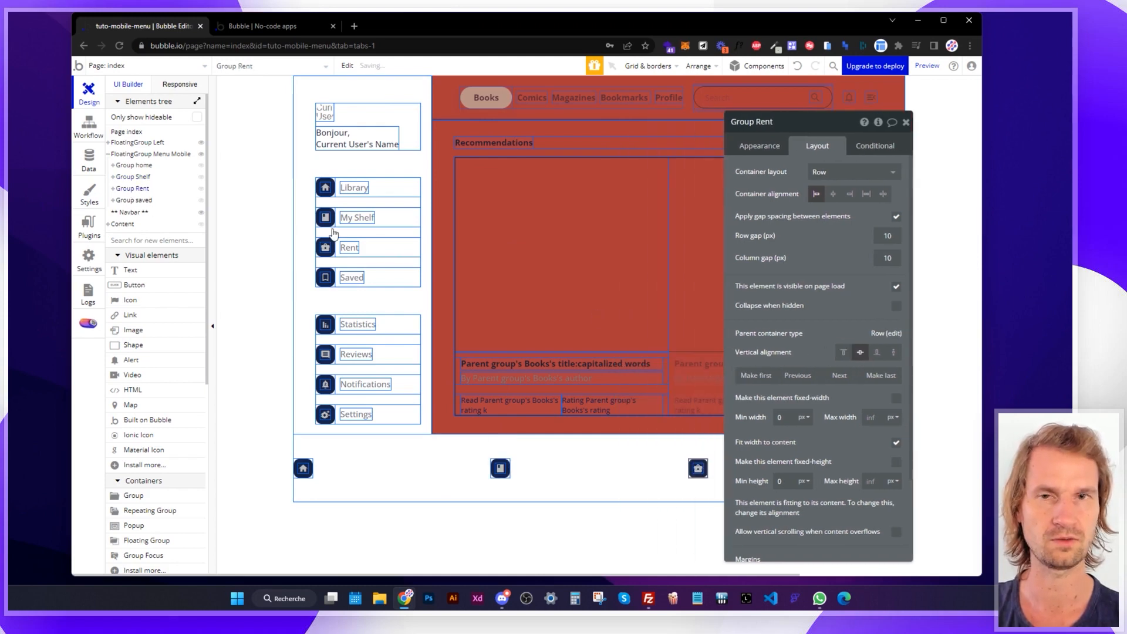
pyautogui.click(134, 200)
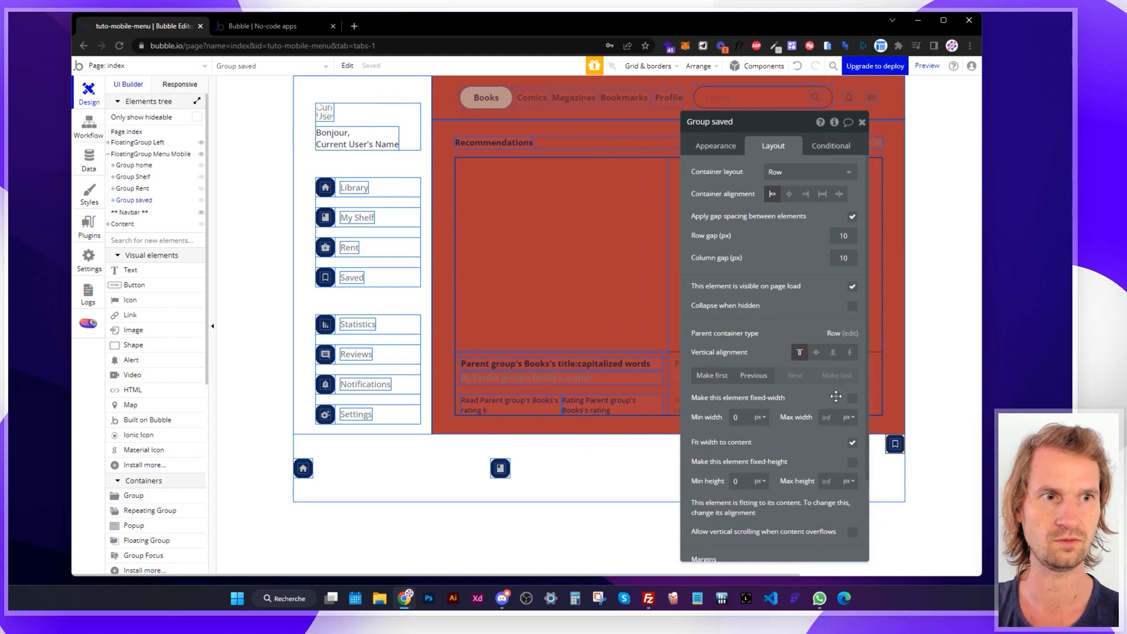
pyautogui.click(816, 352)
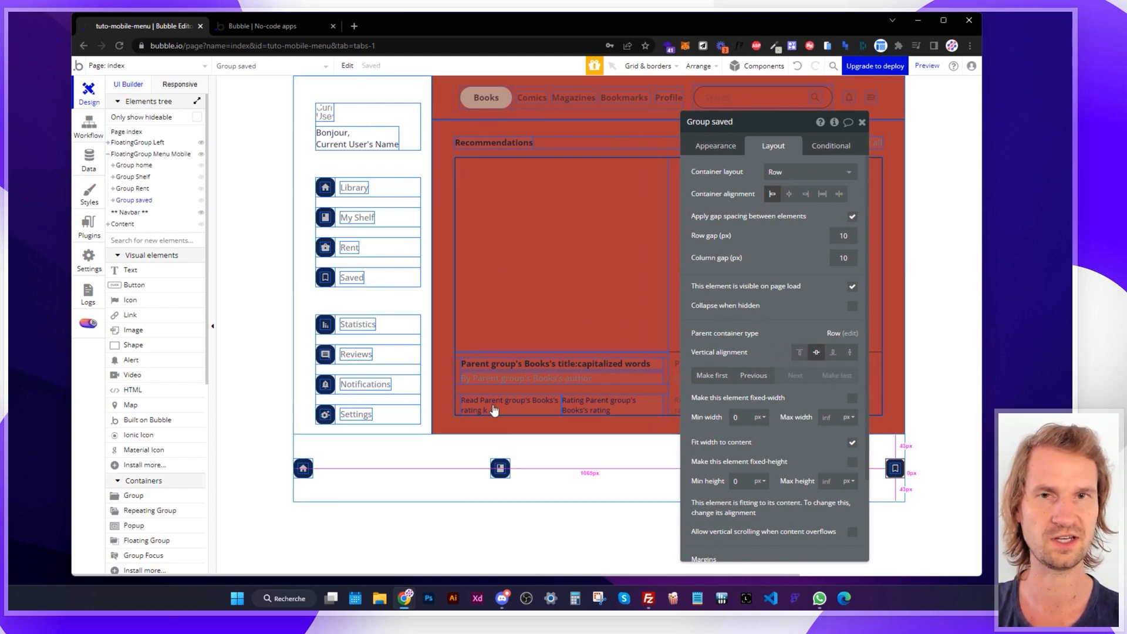
# Set FloatingGroup Menu Mobile's min height to 60 px and its left and right padding to 20 px.
pyautogui.click(573, 461)
pyautogui.click(748, 392)
pyautogui.write('60')
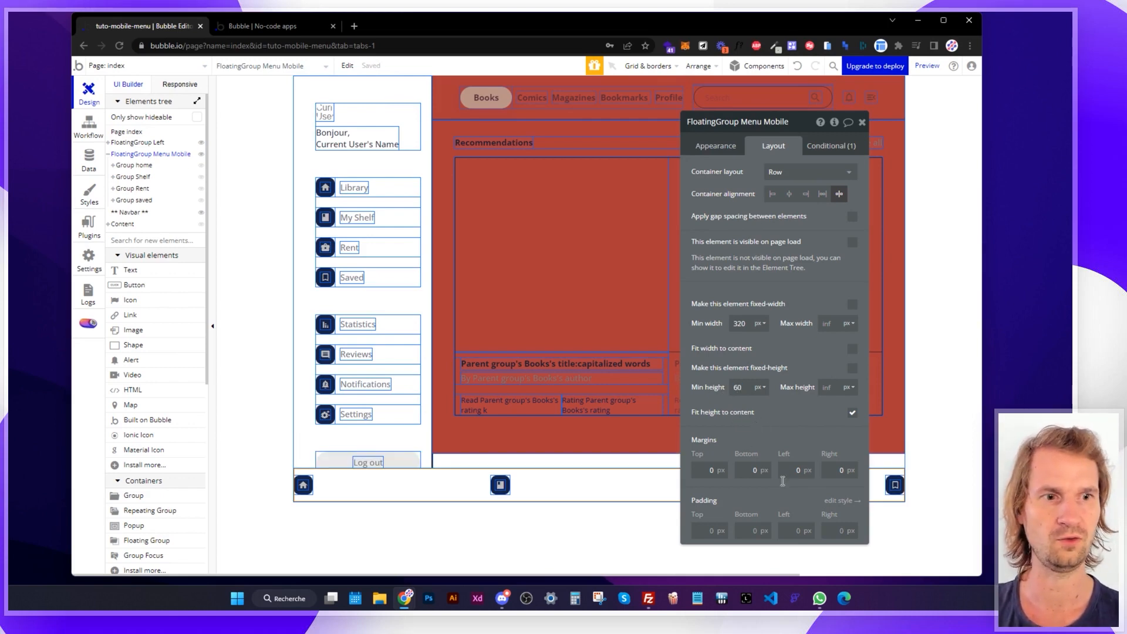
pyautogui.click(795, 533)
pyautogui.write('20')
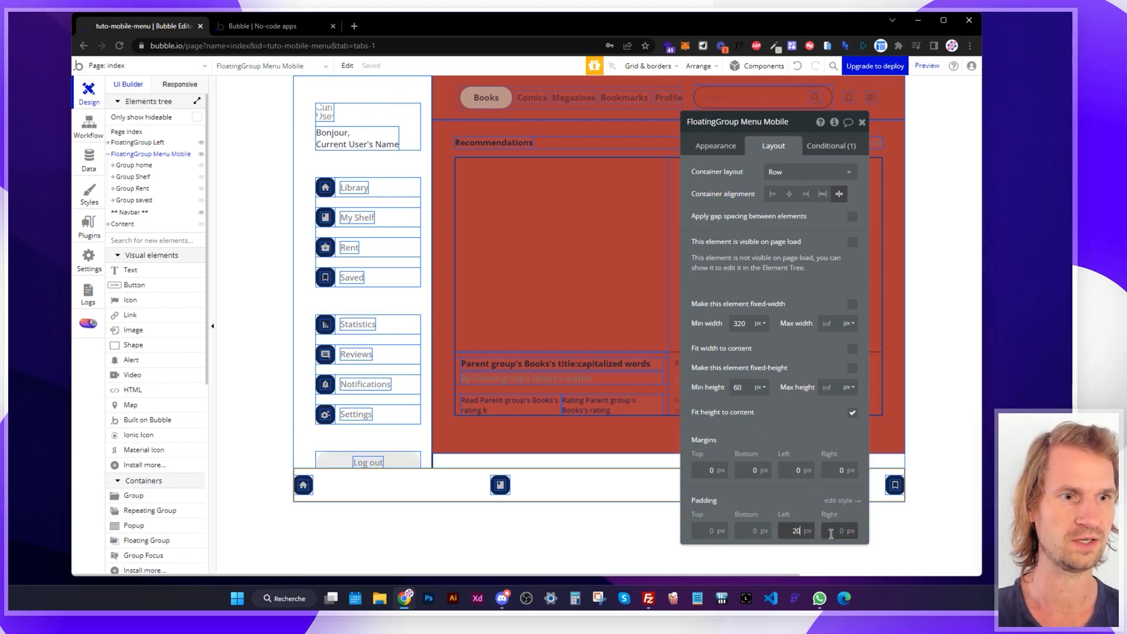
pyautogui.click(832, 532)
pyautogui.write('20')
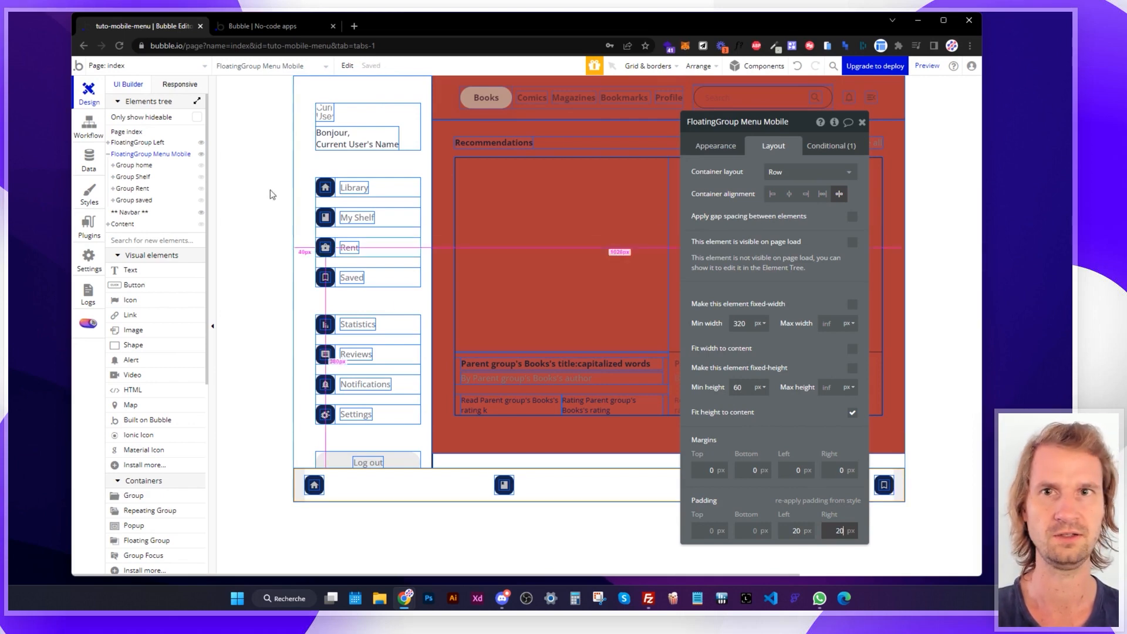
# Switch to the running app preview, narrow the browser window to phone width and examine the bottom menu while scrolling.
pyautogui.click(180, 84)
pyautogui.click(280, 33)
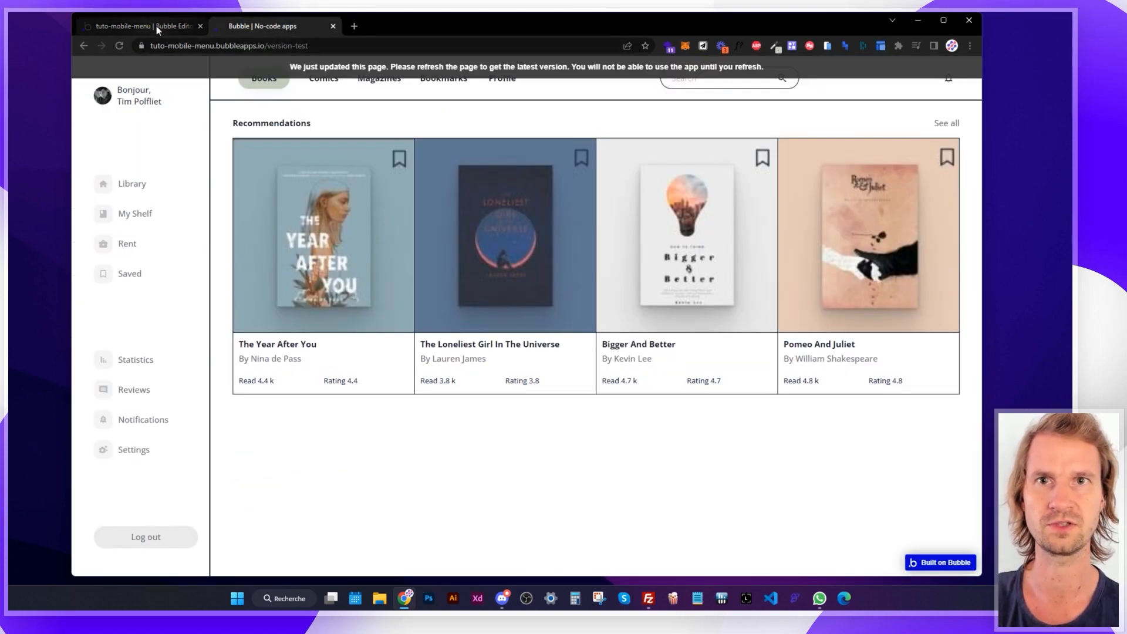
pyautogui.moveTo(981, 219); pyautogui.dragTo(370, 203)
pyautogui.moveTo(245, 29); pyautogui.dragTo(477, 29)
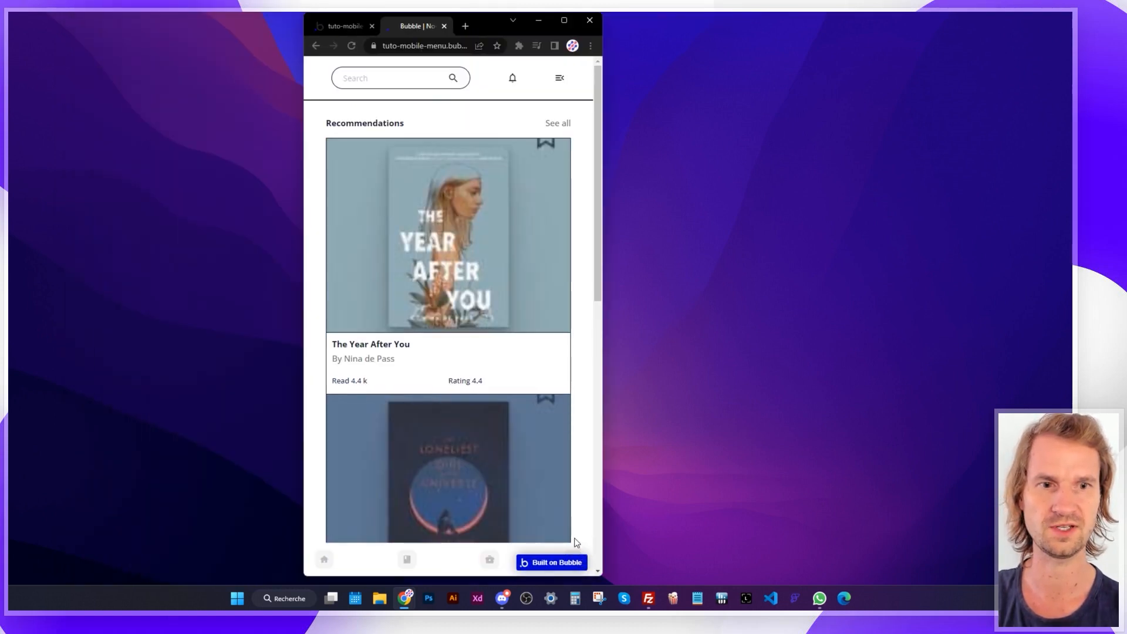
pyautogui.scroll(-1, 573, 554)
pyautogui.scroll(1, 563, 561)
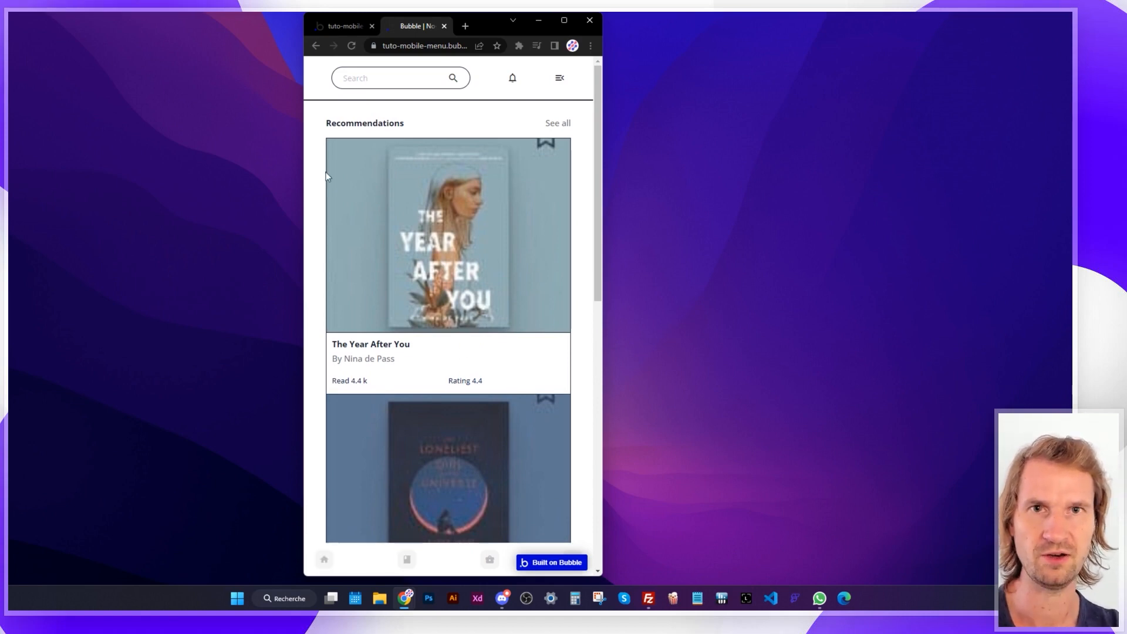
# Widen the browser window again and return to the Bubble editor in the UI Builder view.
pyautogui.moveTo(302, 82); pyautogui.dragTo(57, 82)
pyautogui.click(129, 25)
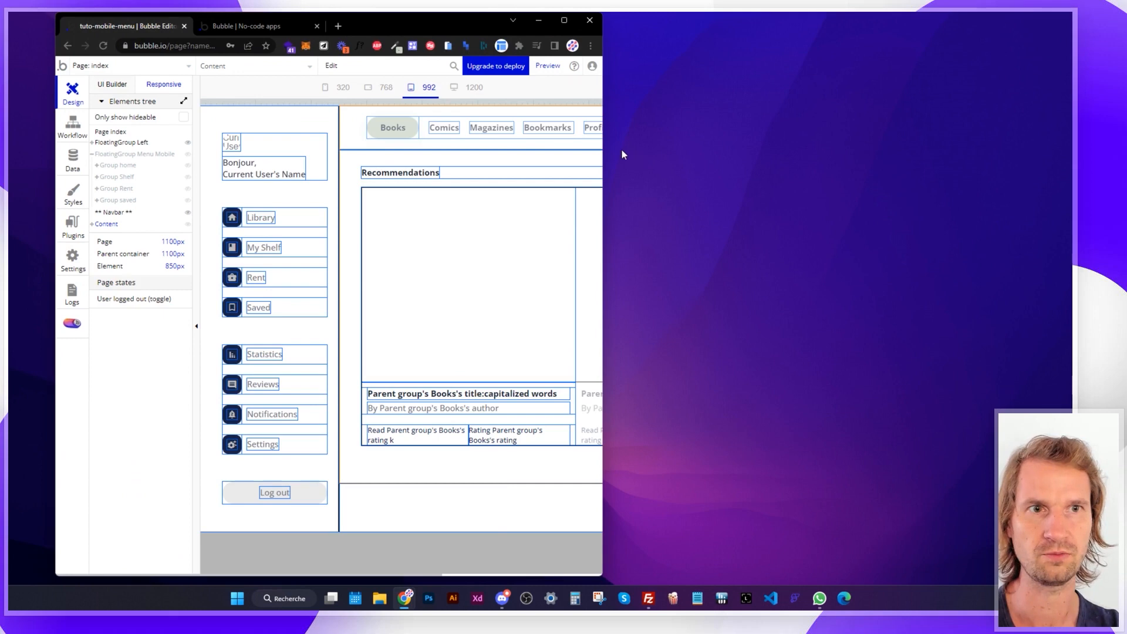
pyautogui.moveTo(602, 149); pyautogui.dragTo(938, 149)
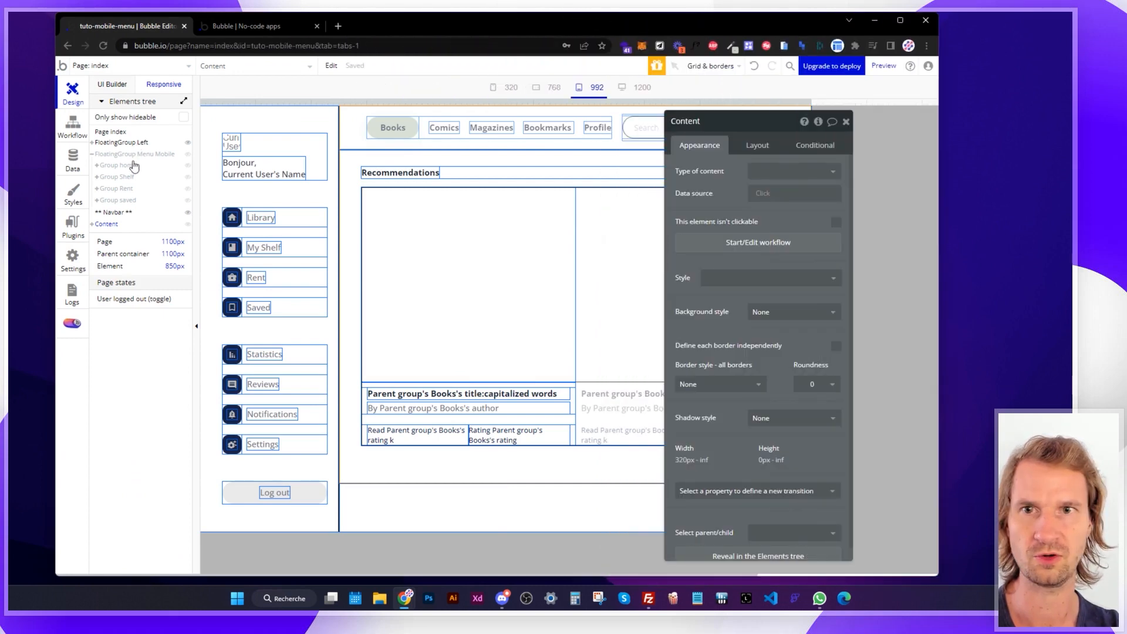
pyautogui.click(114, 85)
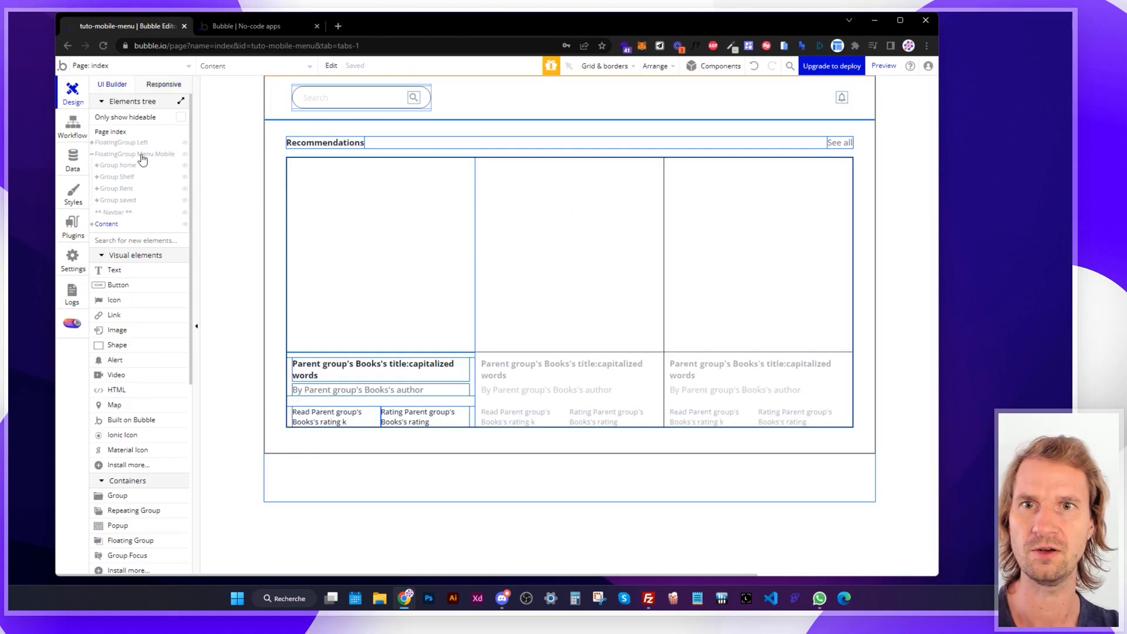
# Remove the Standard Floating Group style from FloatingGroup Menu Mobile.
pyautogui.click(143, 154)
pyautogui.click(755, 146)
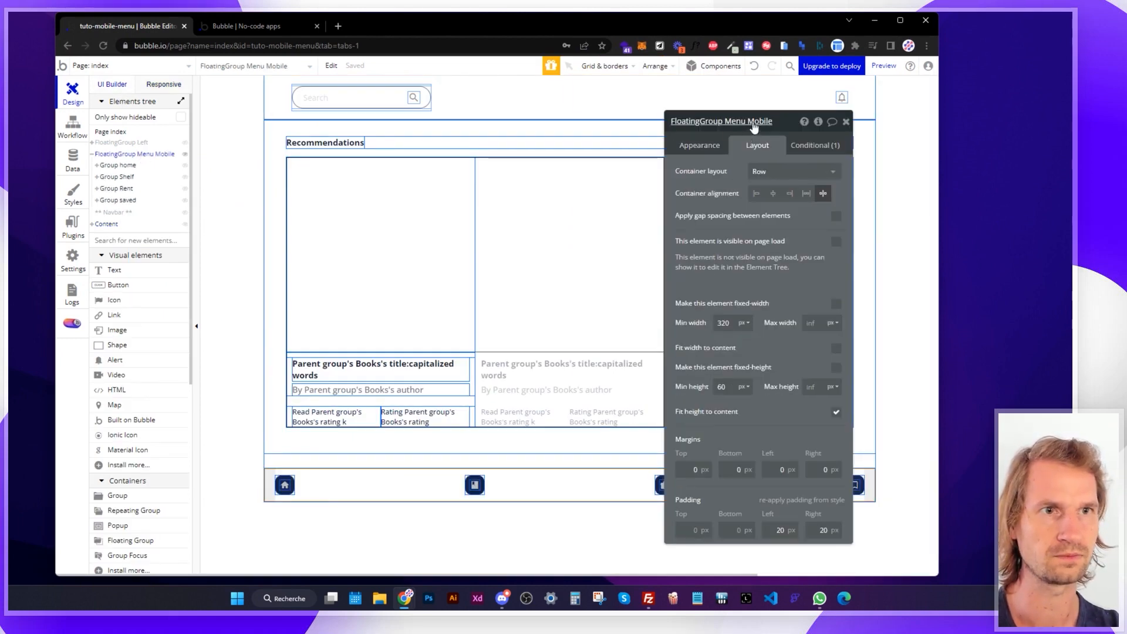
pyautogui.click(699, 145)
pyautogui.moveTo(820, 354); pyautogui.dragTo(505, 328)
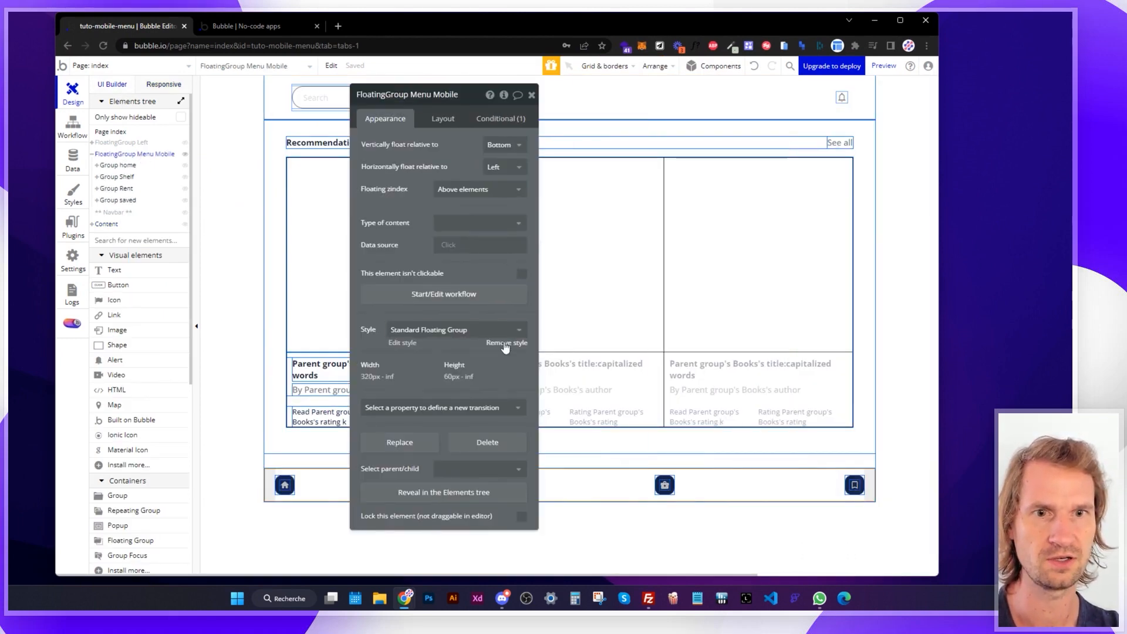
pyautogui.click(507, 342)
# Set FloatingGroup Menu Mobile's shadow style to Outset.
pyautogui.scroll(-3, 411, 330)
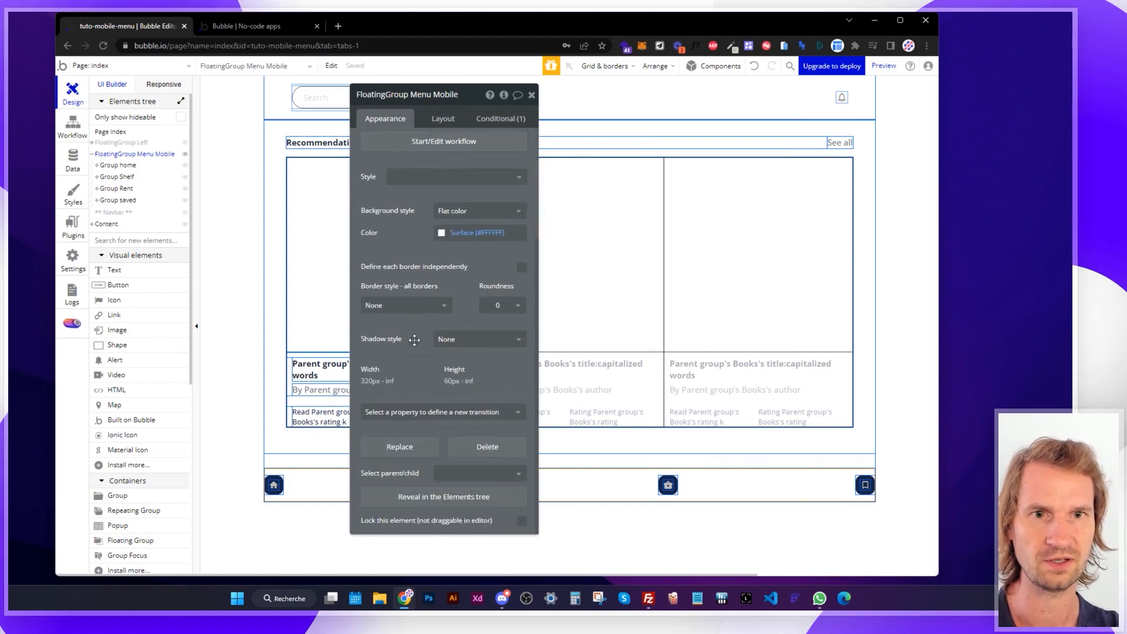
pyautogui.click(456, 340)
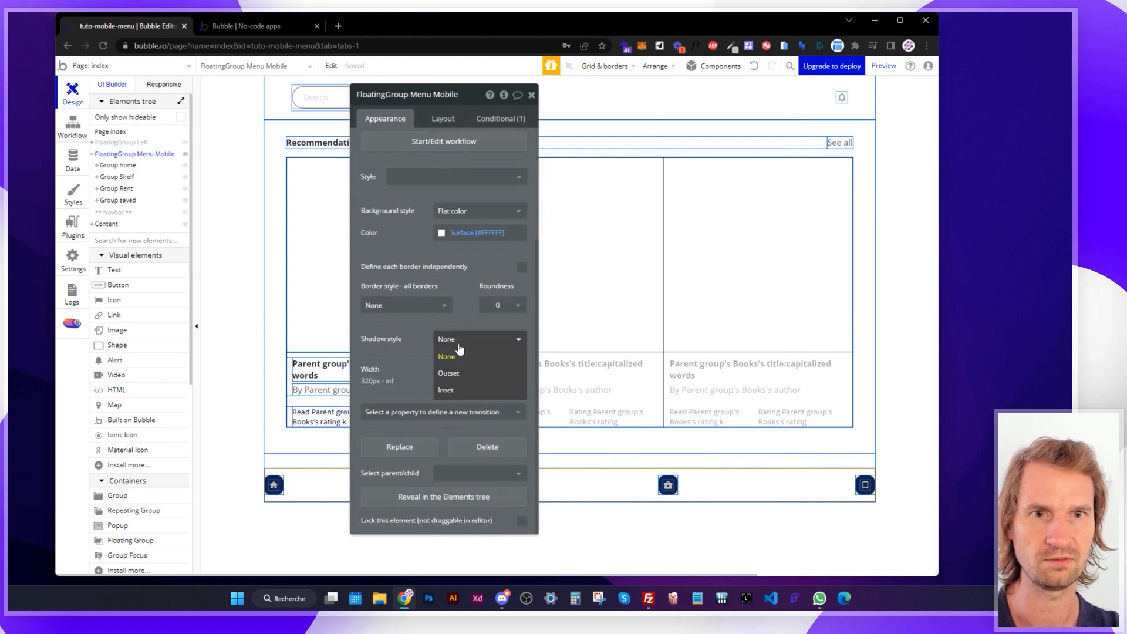
pyautogui.click(457, 375)
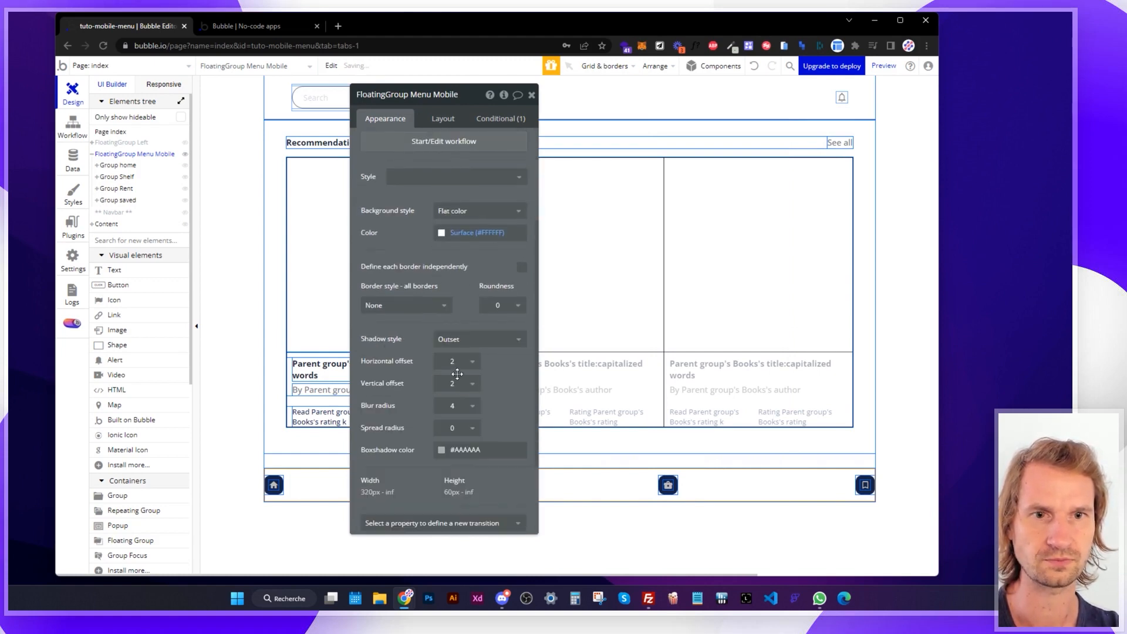
# Set FloatingGroup Menu Mobile's boxshadow color to #CBCBCB, blur radius to 8 and spread radius to 2.
pyautogui.click(468, 454)
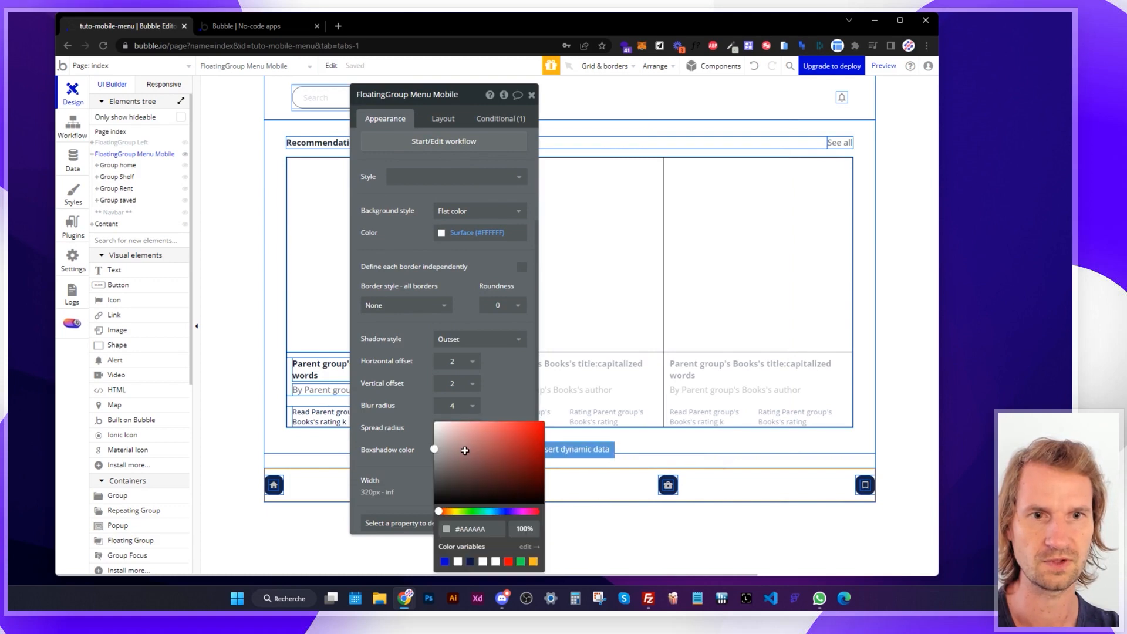
pyautogui.click(421, 443)
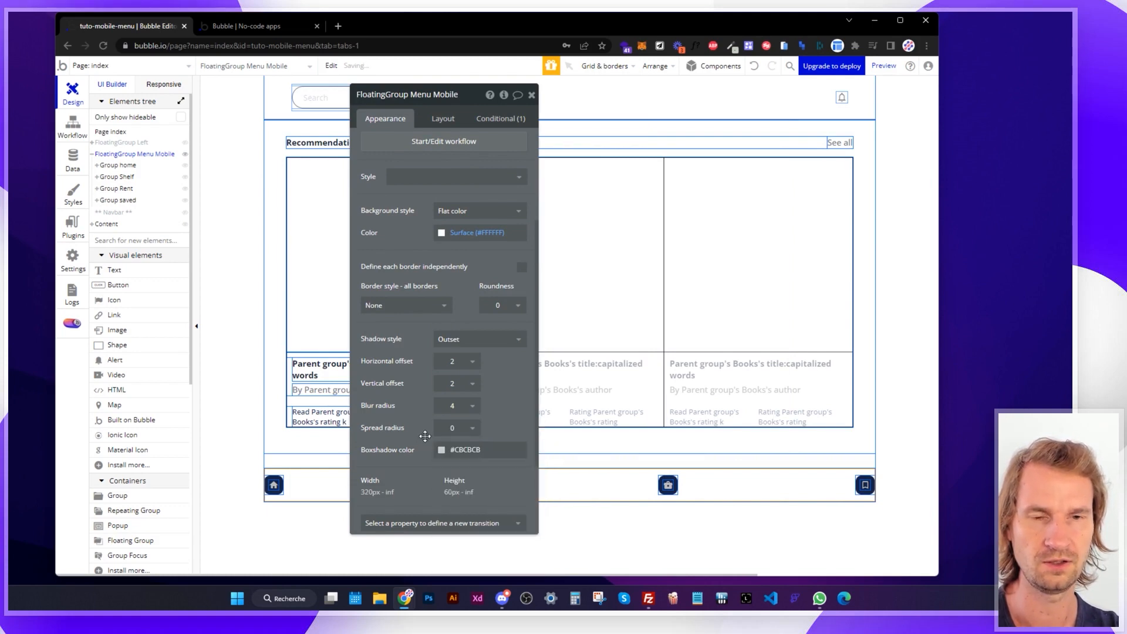
pyautogui.click(460, 405)
pyautogui.click(455, 485)
pyautogui.click(460, 428)
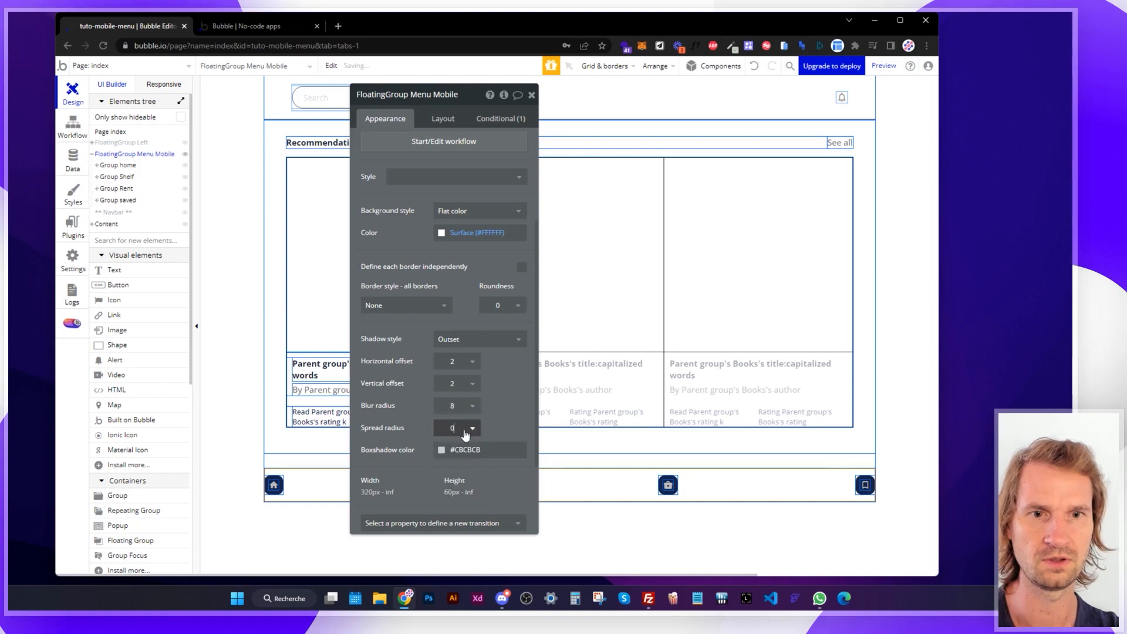
pyautogui.click(455, 498)
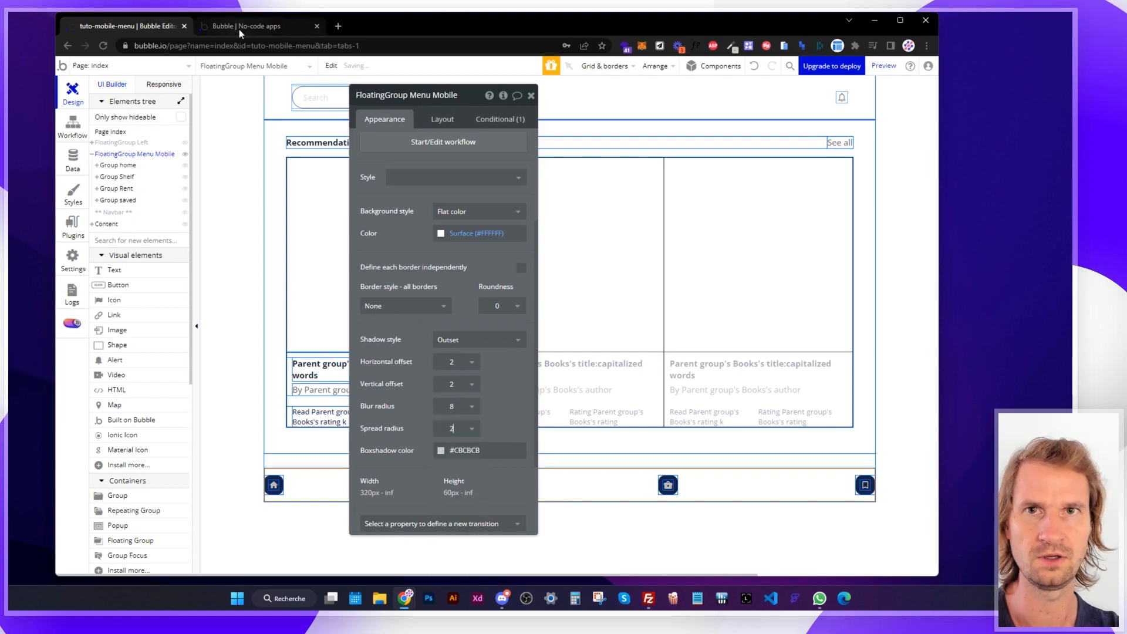
# Switch to the running app preview, examine the bottom menu's shadow and icons at phone width while scrolling, and widen the window again.
pyautogui.click(276, 26)
pyautogui.moveTo(940, 157); pyautogui.dragTo(333, 157)
pyautogui.scroll(10, 157, 512)
pyautogui.scroll(-8, 156, 493)
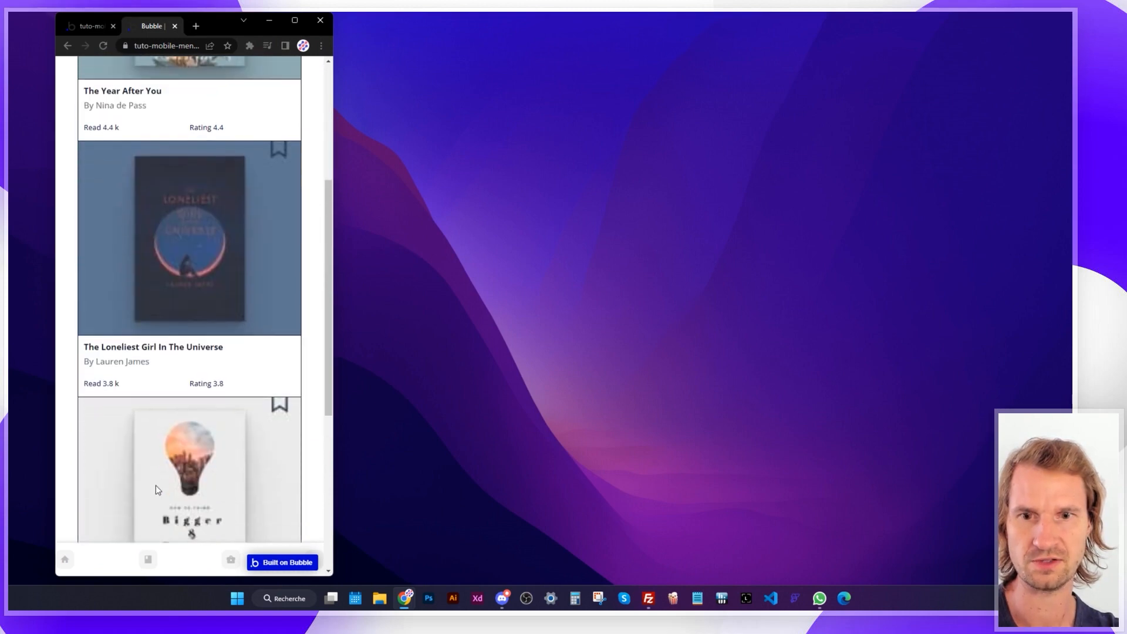
pyautogui.scroll(6, 169, 482)
pyautogui.scroll(1, 168, 482)
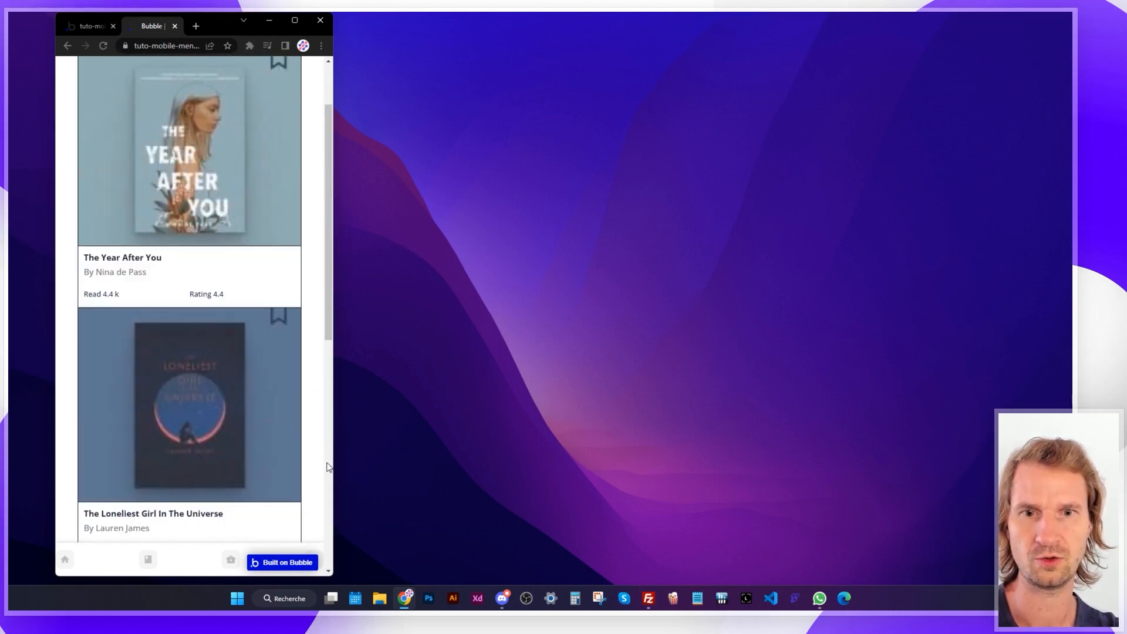
pyautogui.scroll(-3, 311, 469)
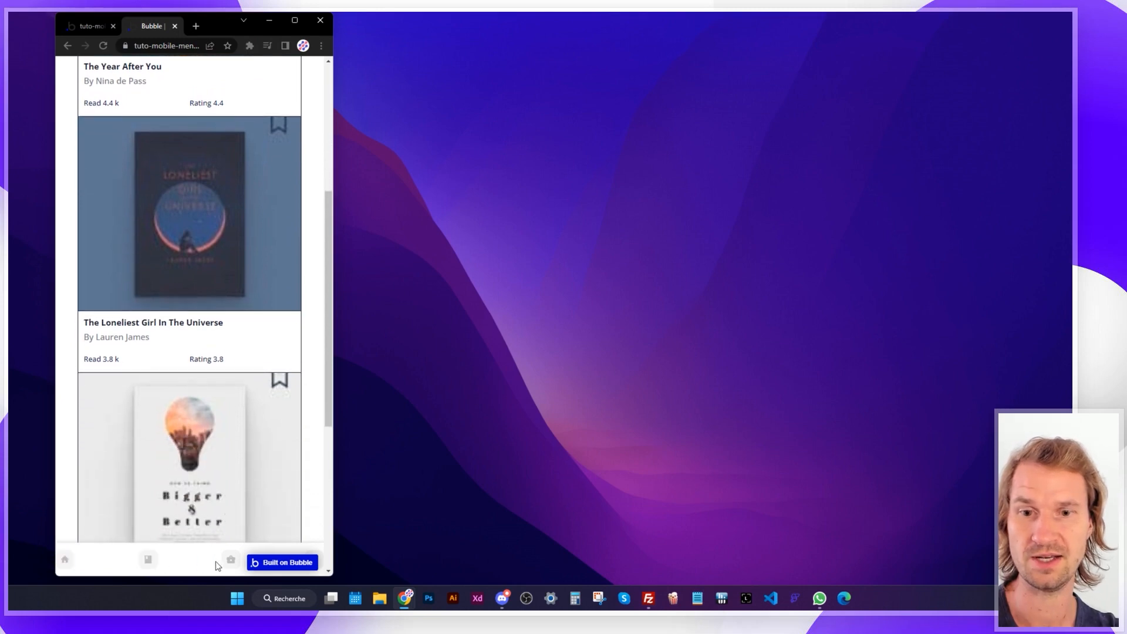
pyautogui.scroll(5, 172, 485)
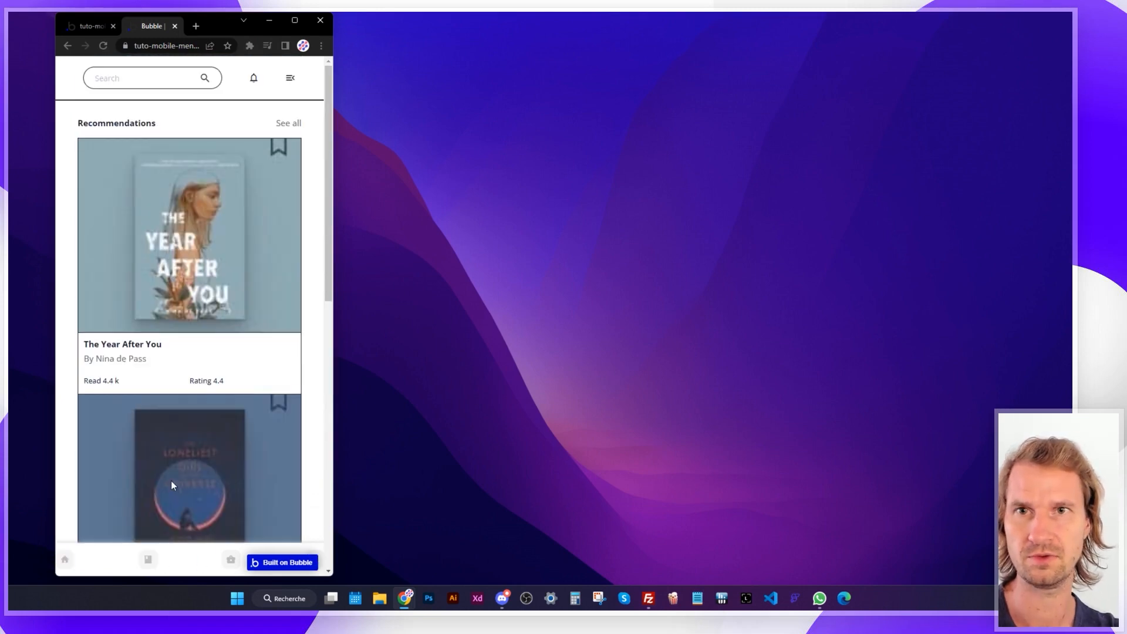
pyautogui.scroll(-9, 171, 480)
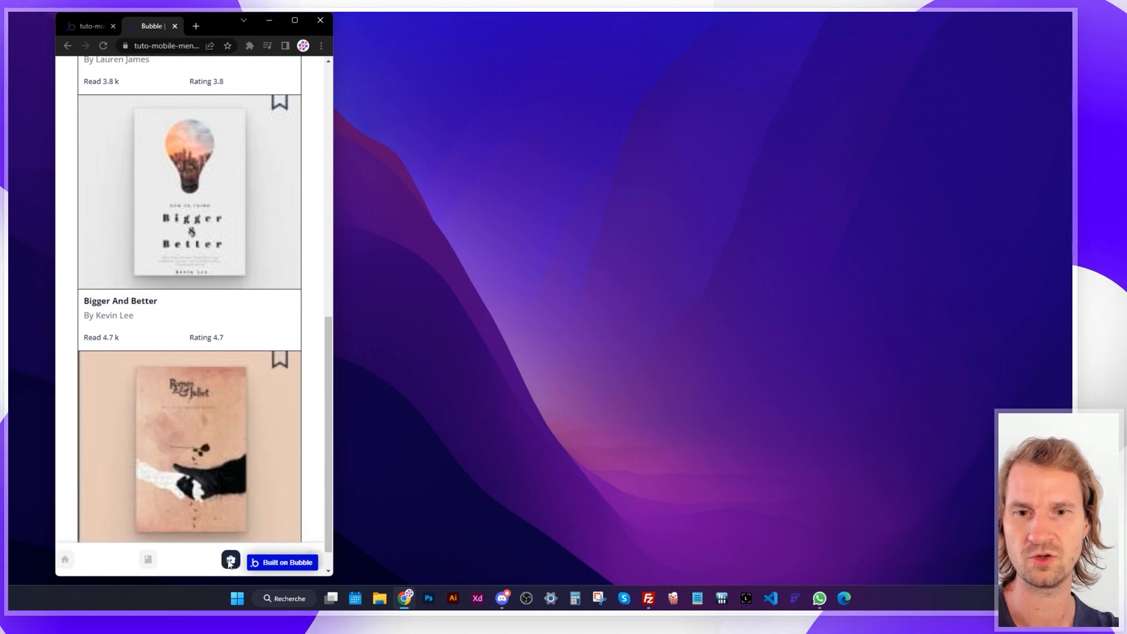
pyautogui.click(66, 559)
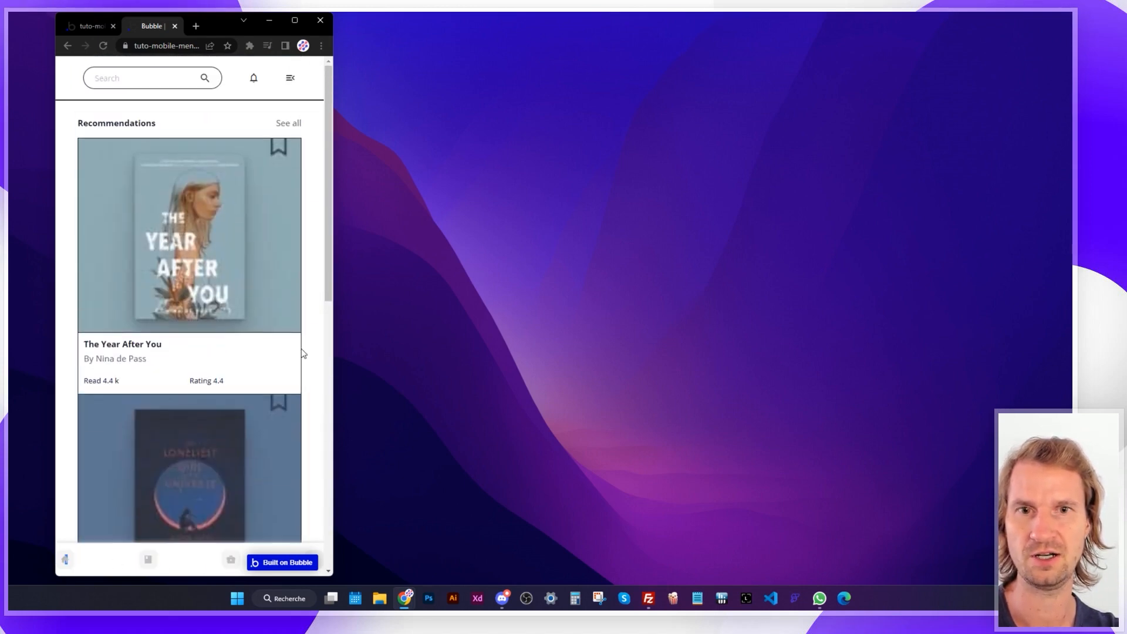
pyautogui.moveTo(330, 344); pyautogui.dragTo(1002, 344)
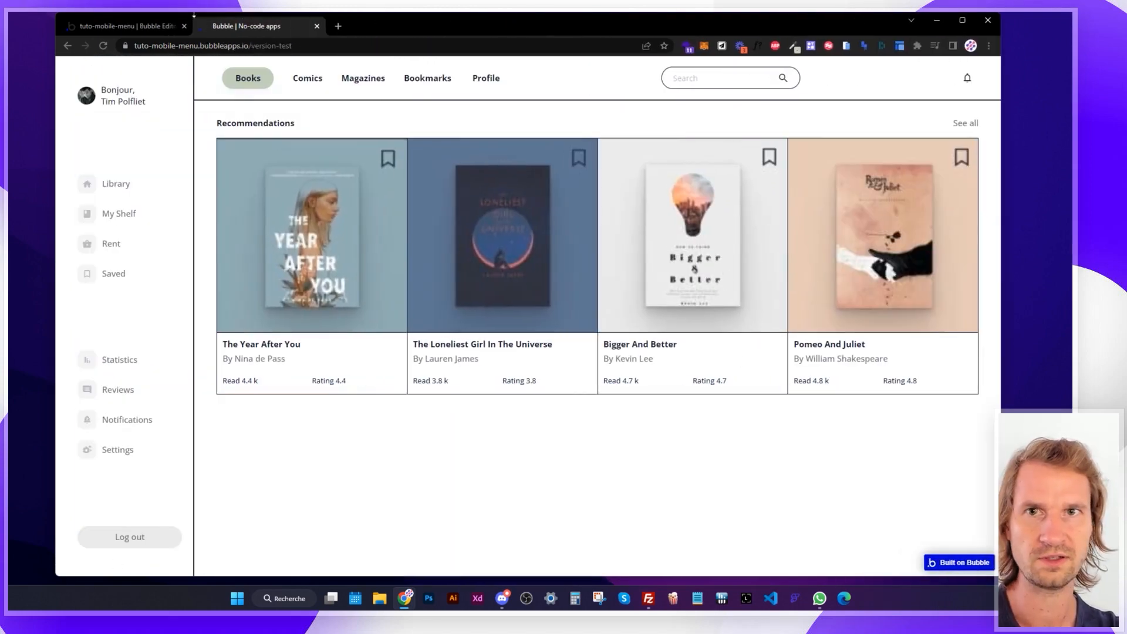
# Return to the Bubble editor and set FloatingGroup Menu Mobile's left and right padding to 20 px.
pyautogui.click(127, 29)
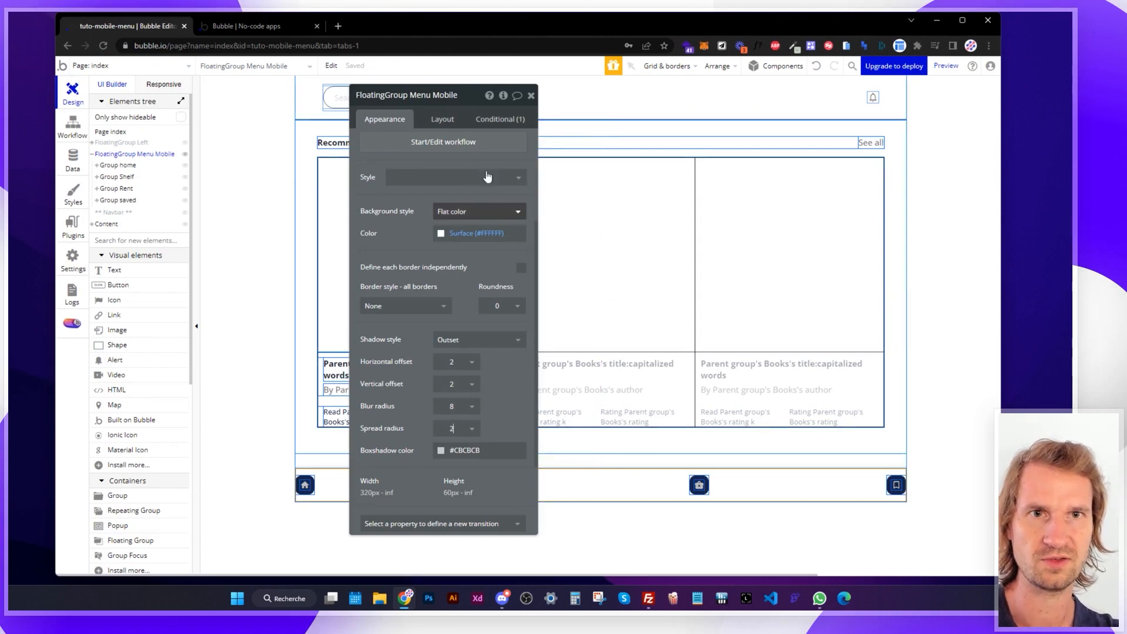
pyautogui.click(503, 121)
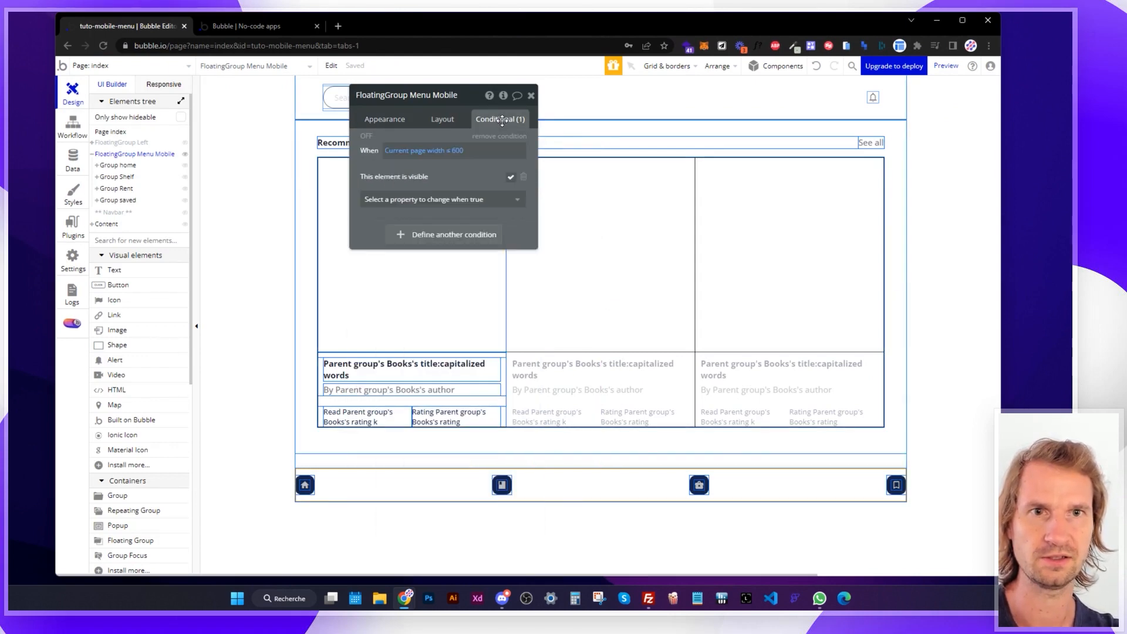
pyautogui.click(395, 120)
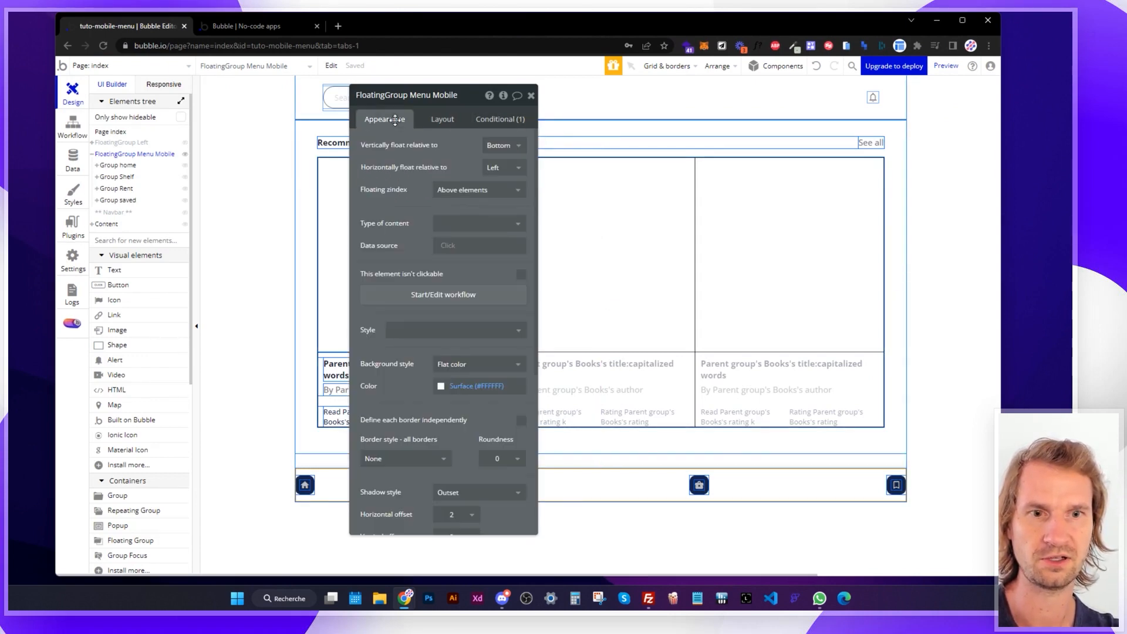
pyautogui.click(440, 117)
pyautogui.click(466, 503)
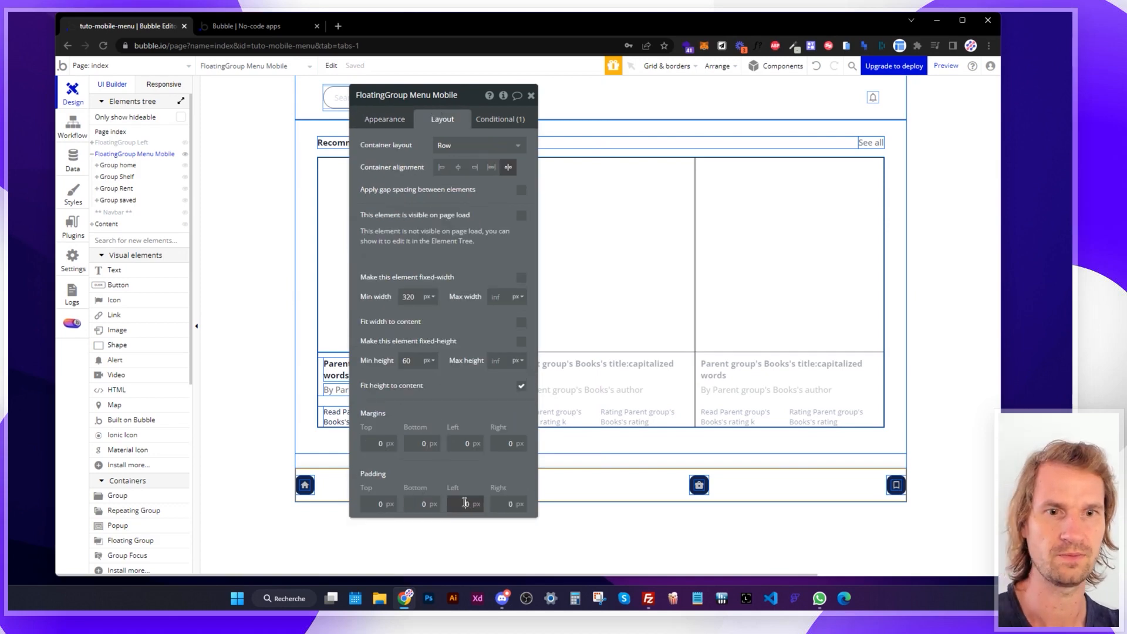
pyautogui.click(509, 507)
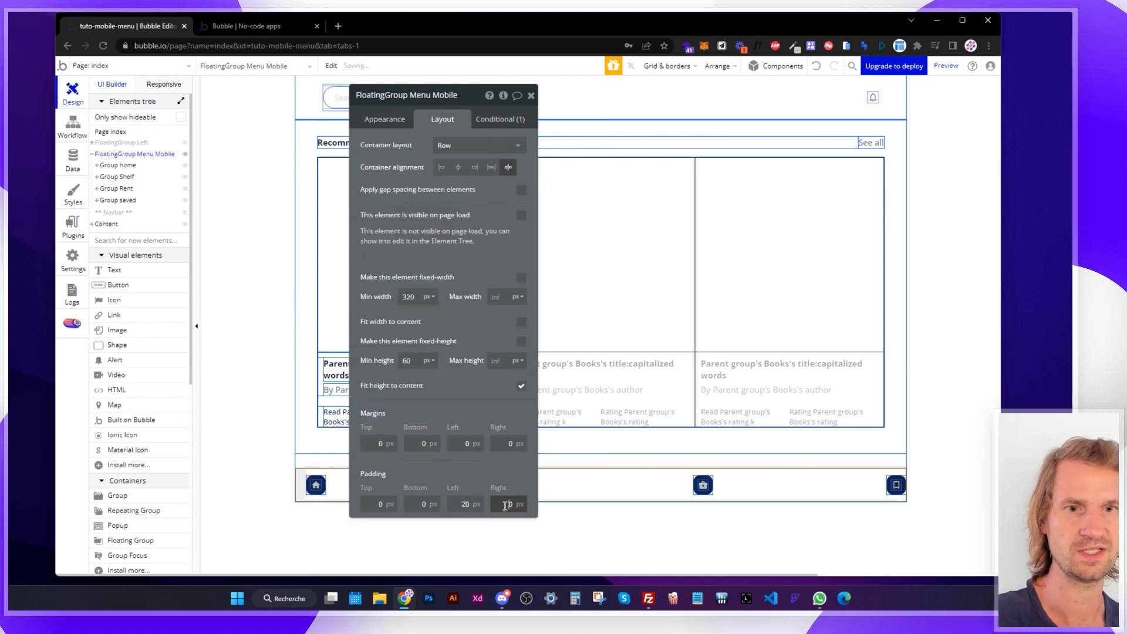
pyautogui.click(475, 478)
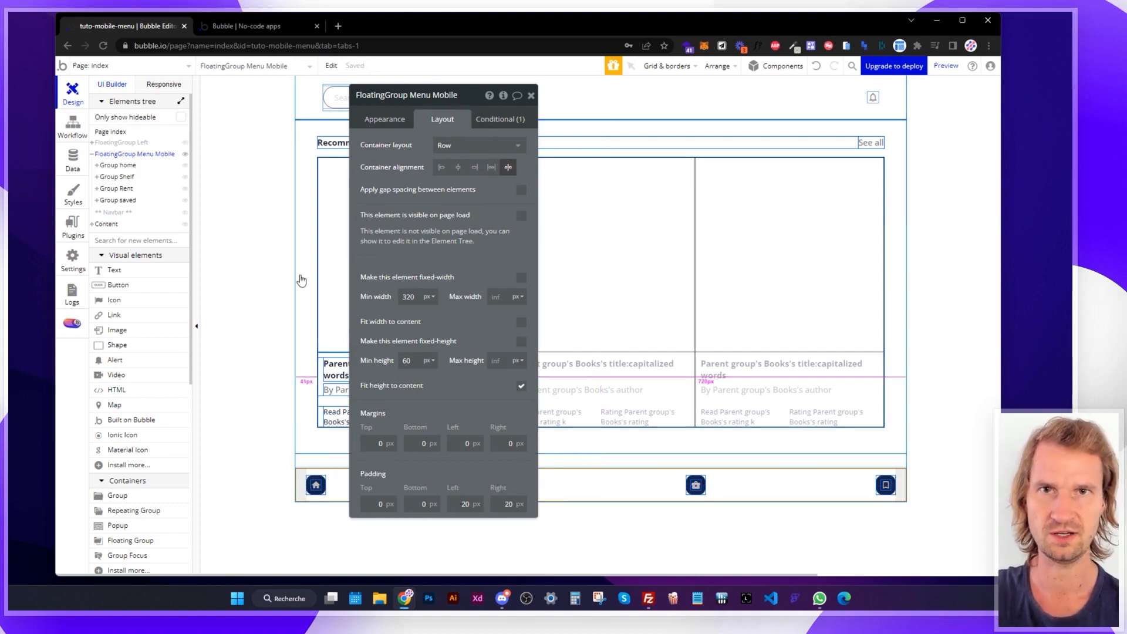
# Expand FloatingGroup Left and its Menu 2 group in the elements tree to reveal the menu item groups.
pyautogui.click(92, 144)
pyautogui.click(112, 178)
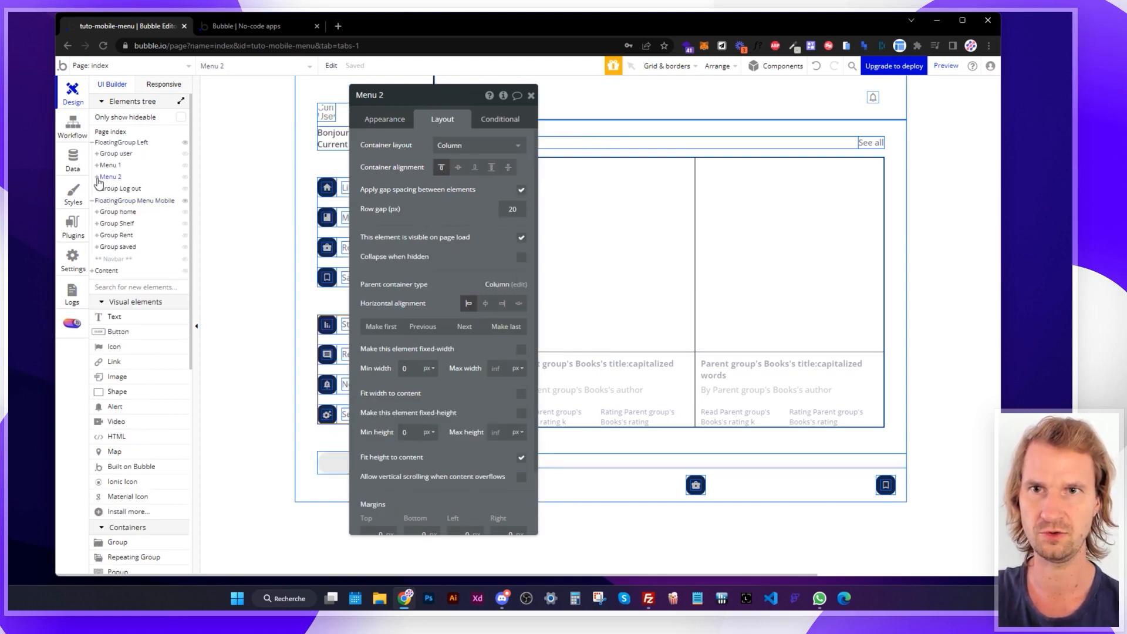
pyautogui.click(97, 177)
# Try moving Group Statistics from Menu 2 into FloatingGroup Menu Mobile, check the left menu in the app preview, and undo the move.
pyautogui.click(115, 189)
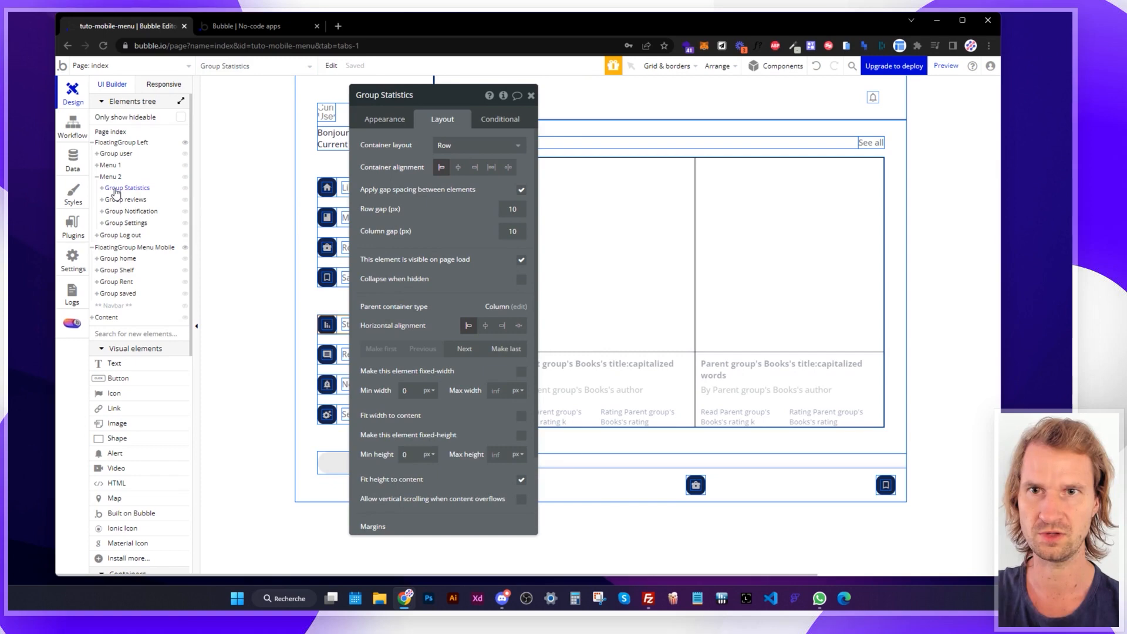
pyautogui.moveTo(116, 196); pyautogui.dragTo(124, 304)
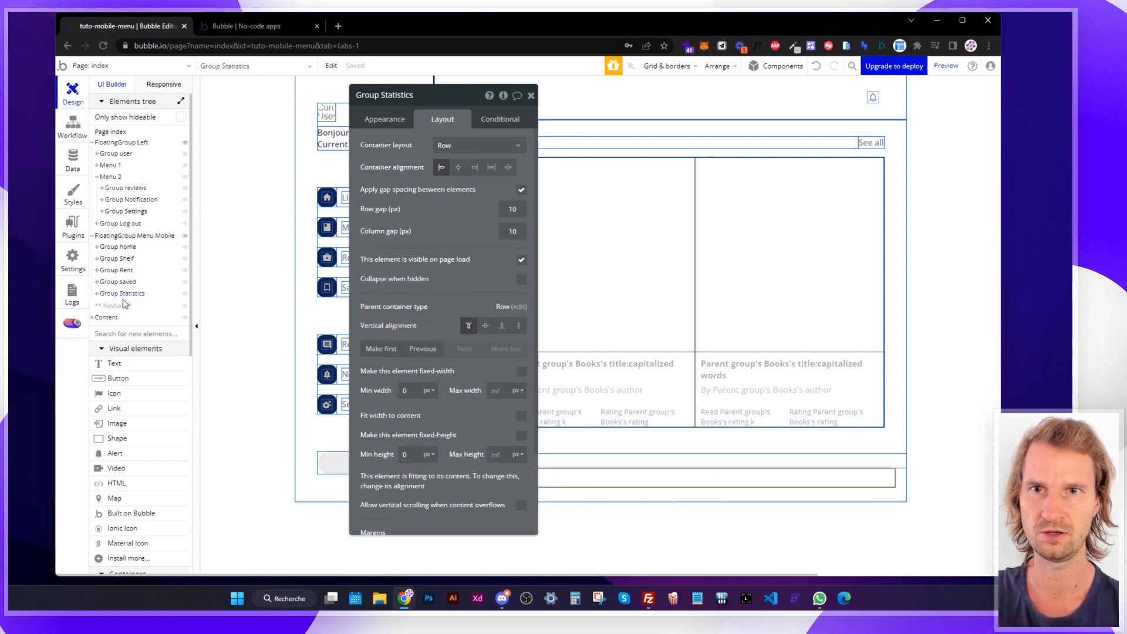
pyautogui.moveTo(117, 190); pyautogui.dragTo(115, 187)
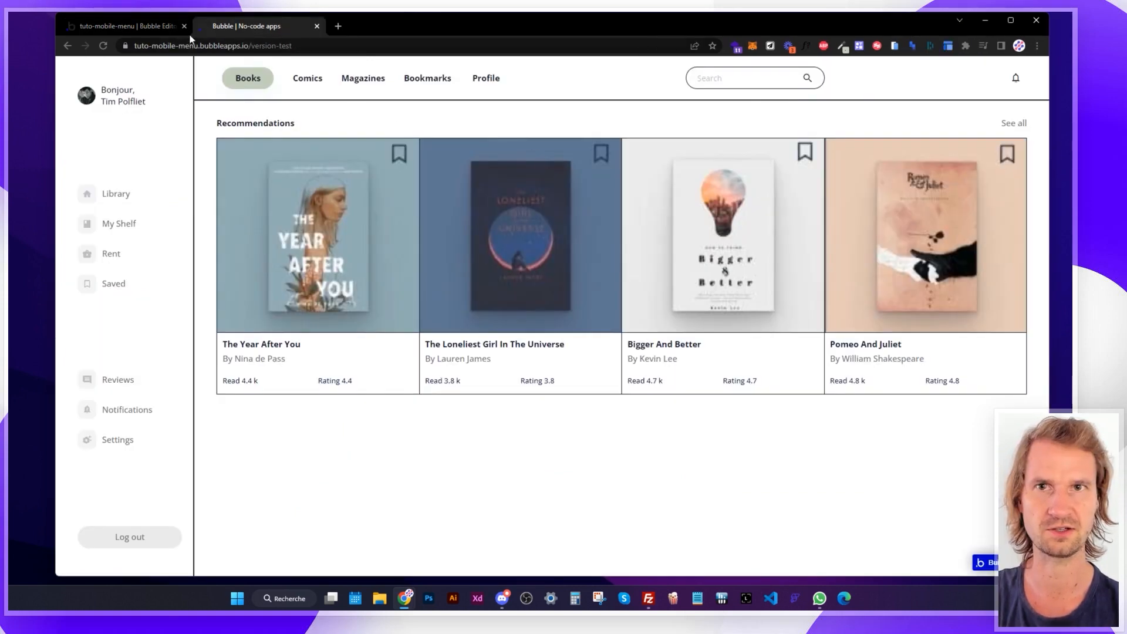
pyautogui.click(144, 22)
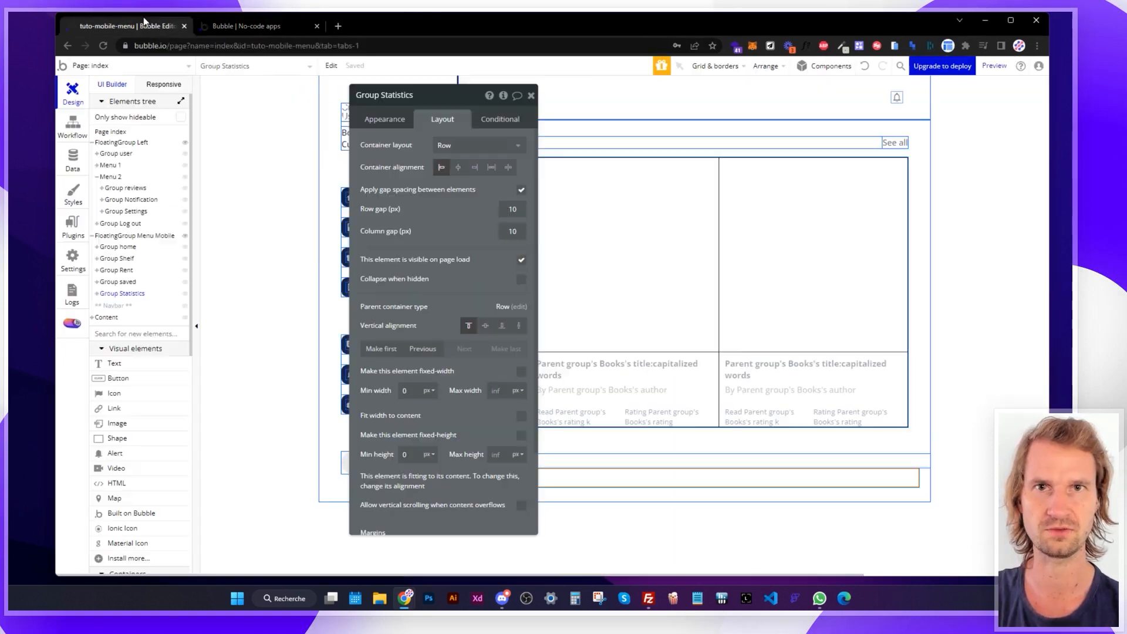
pyautogui.click(863, 68)
# Copy Group Statistics from Menu 2 and paste it into FloatingGroup Menu Mobile.
pyautogui.rightClick(117, 189)
pyautogui.click(138, 200)
pyautogui.rightClick(128, 250)
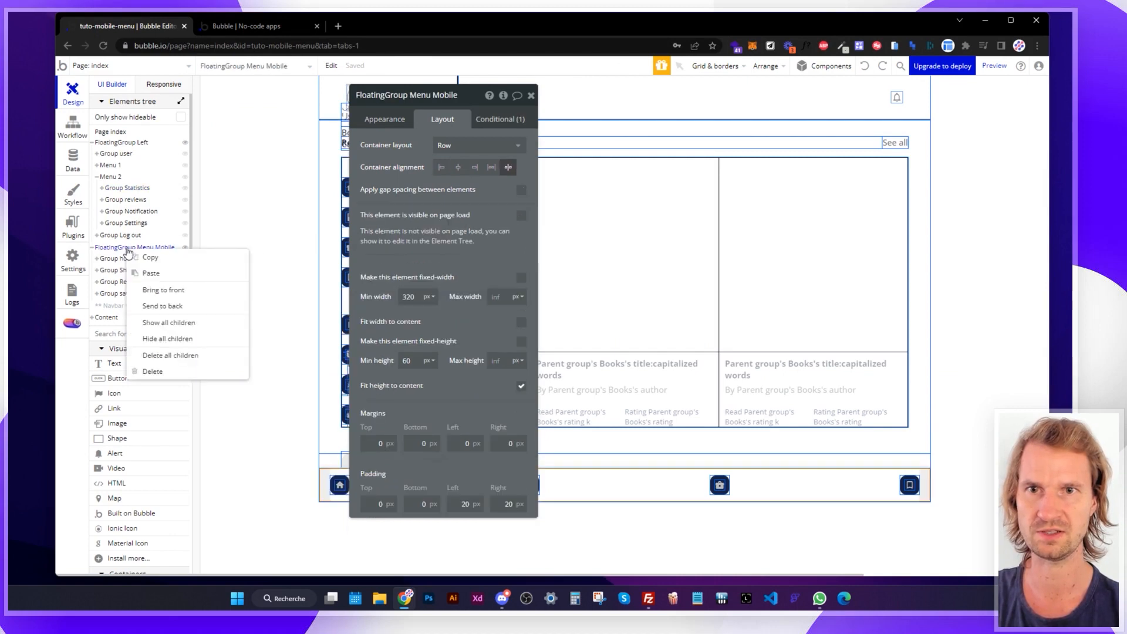
pyautogui.click(150, 274)
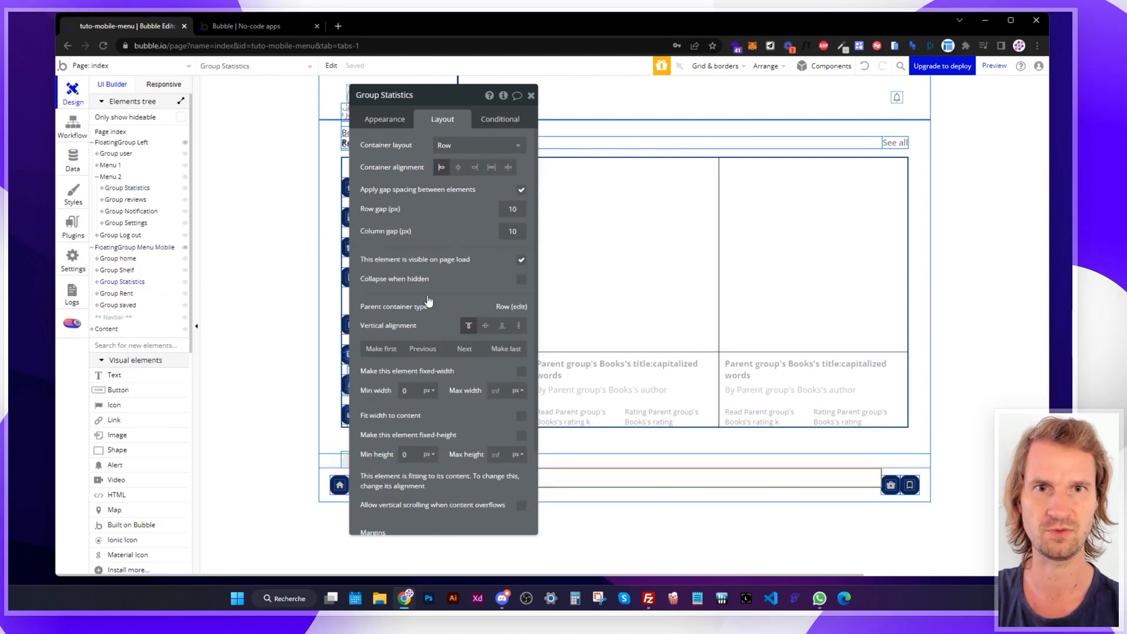
# Reduce the pasted Group Statistics to its icon by deleting the Statistics text, with width fitted to content and vertical alignment centered.
pyautogui.click(521, 415)
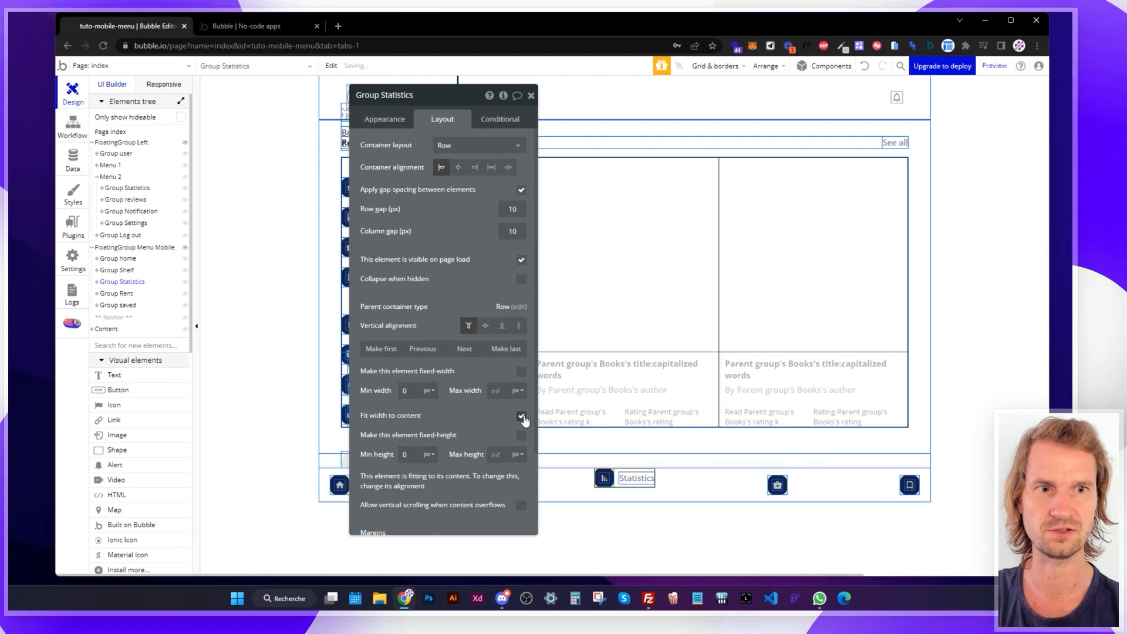
pyautogui.click(639, 482)
pyautogui.press('Delete')
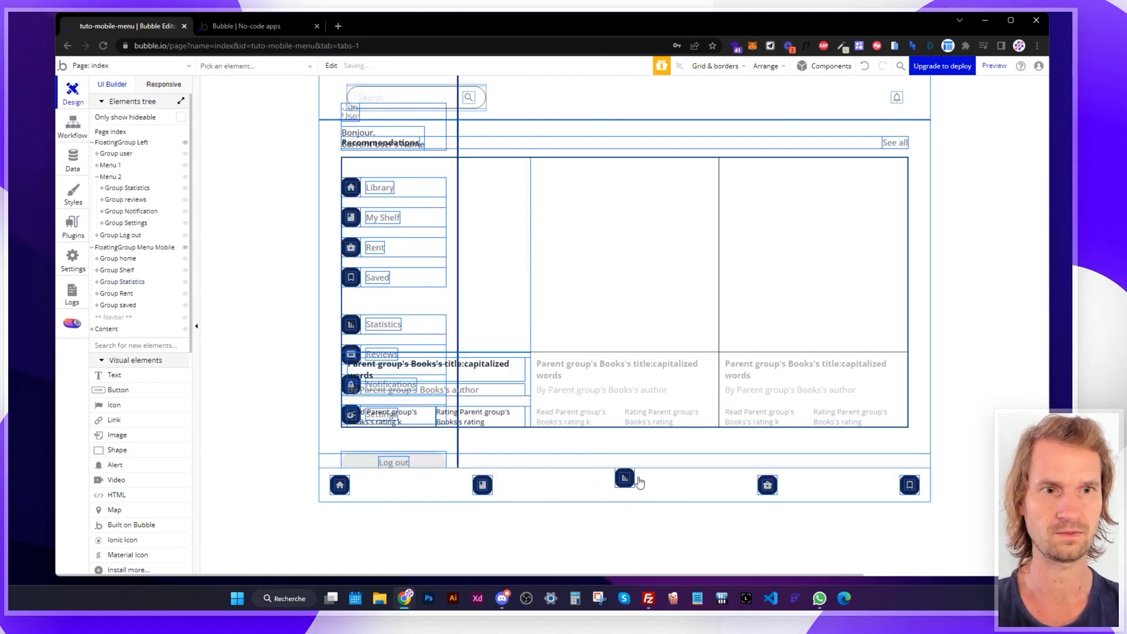
pyautogui.doubleClick(624, 478)
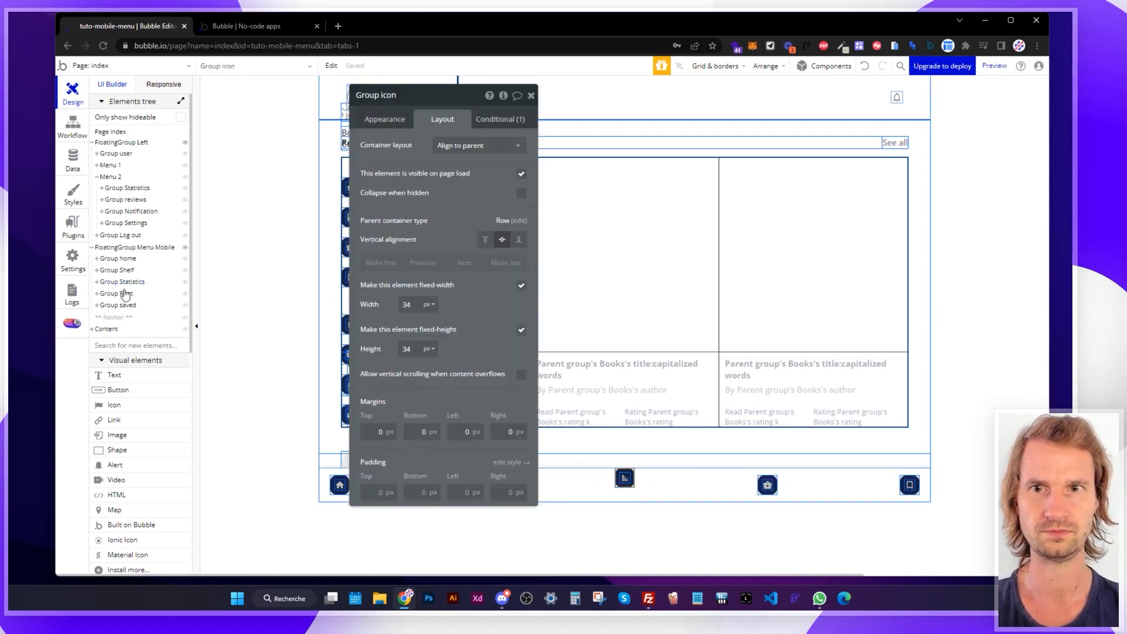
pyautogui.click(156, 281)
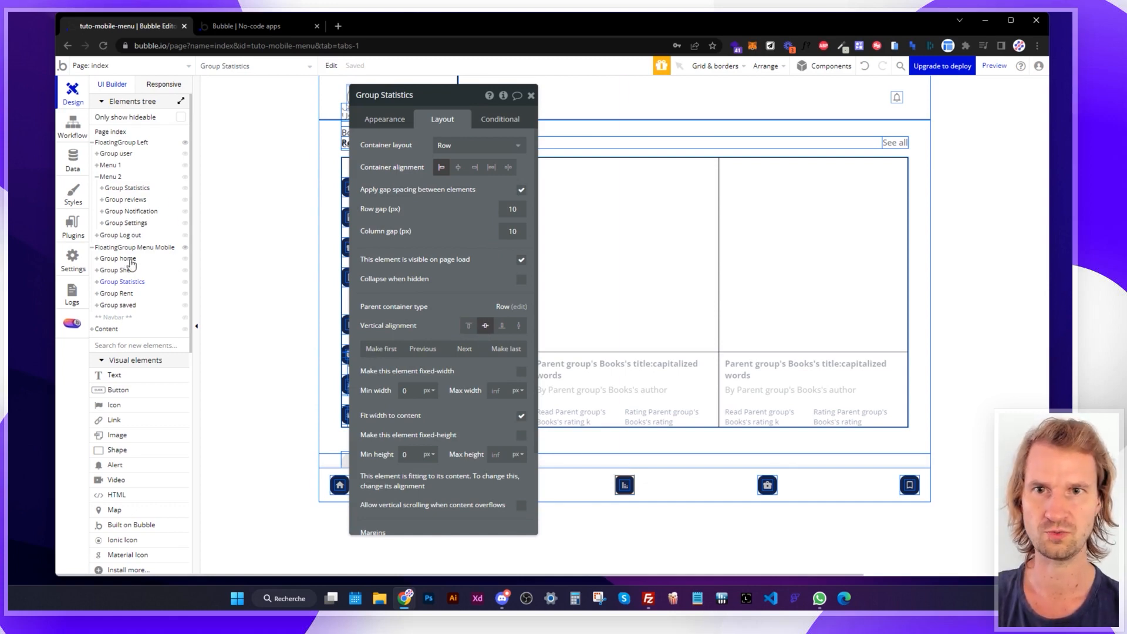
# Copy Group reviews from Menu 2 and paste it into FloatingGroup Menu Mobile.
pyautogui.rightClick(129, 202)
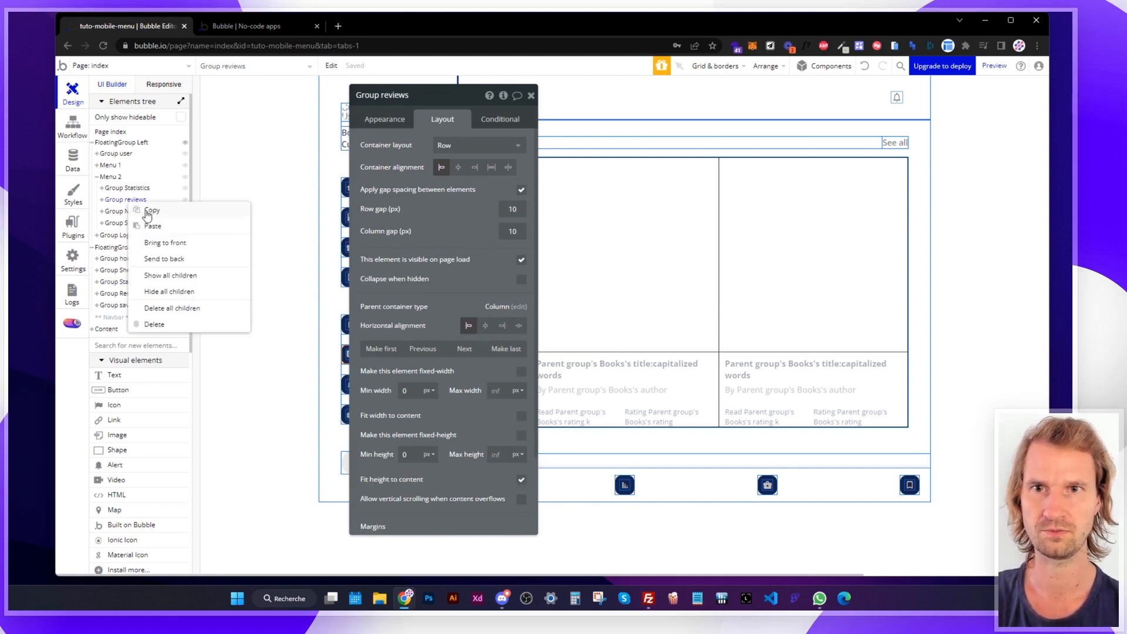
pyautogui.rightClick(130, 249)
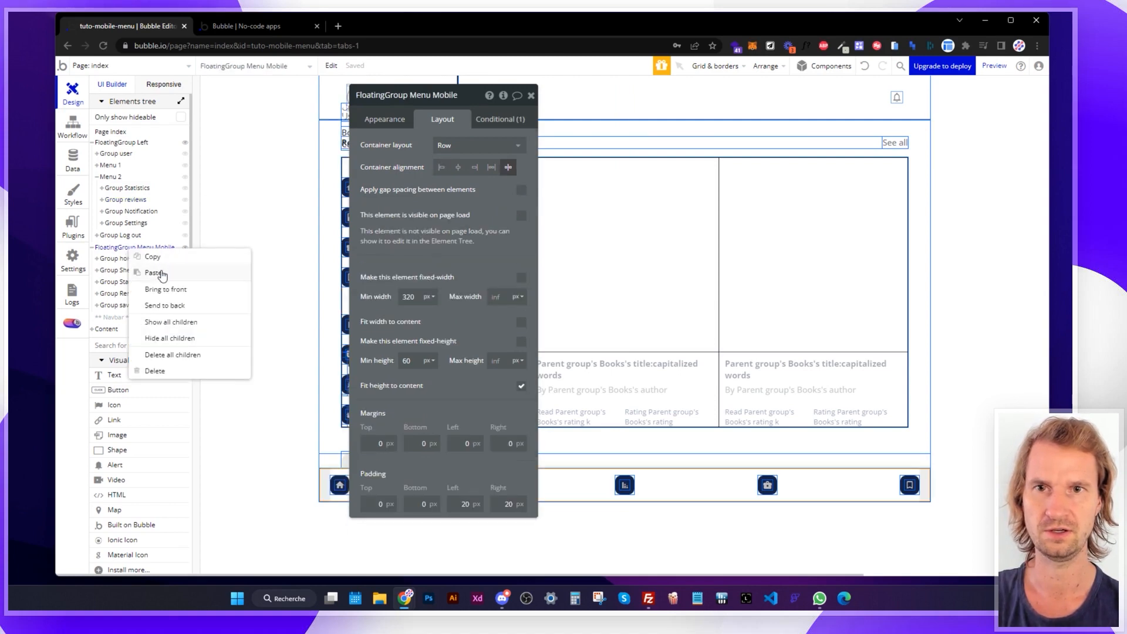
pyautogui.click(154, 273)
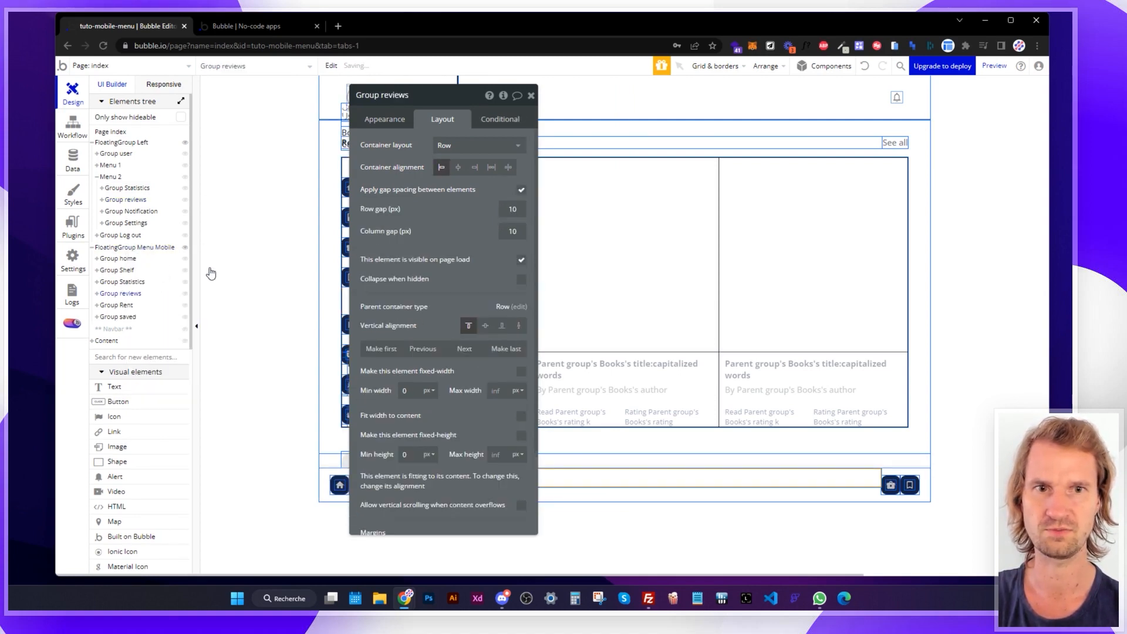
# Center the pasted Group reviews vertically with its width fitted to content, and delete its Reviews text.
pyautogui.click(485, 327)
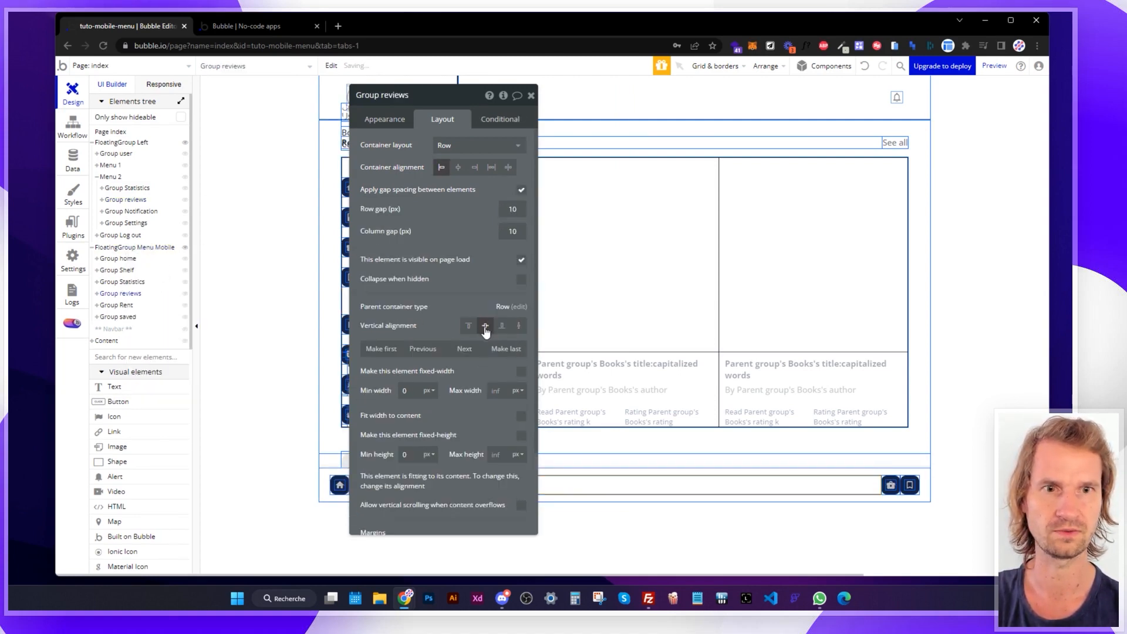
pyautogui.click(521, 417)
pyautogui.click(685, 488)
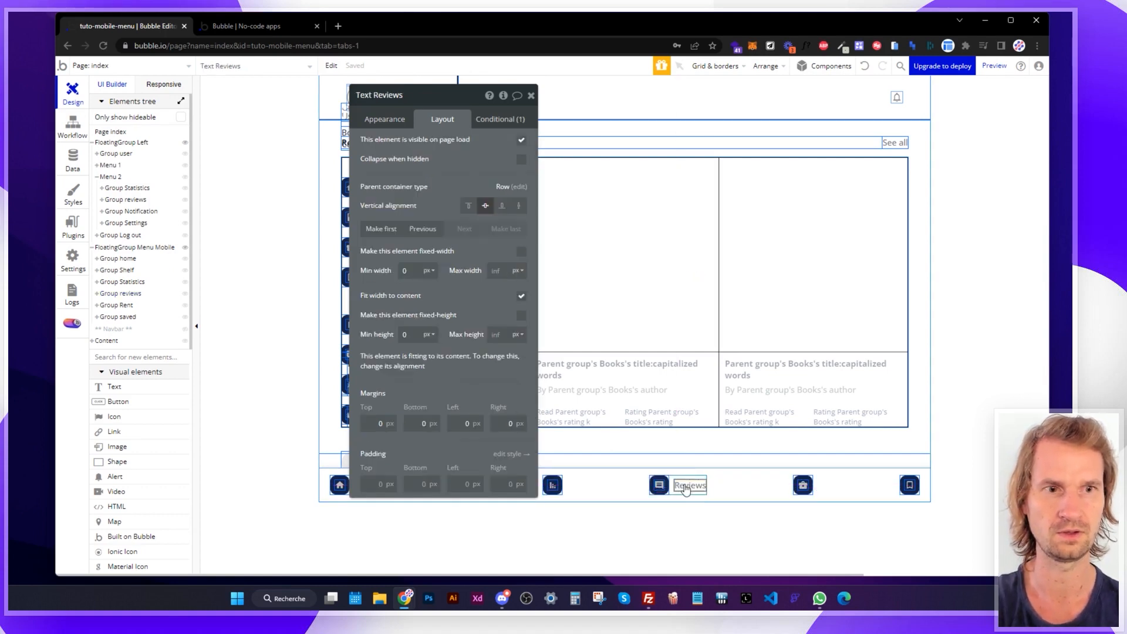
pyautogui.press('Escape')
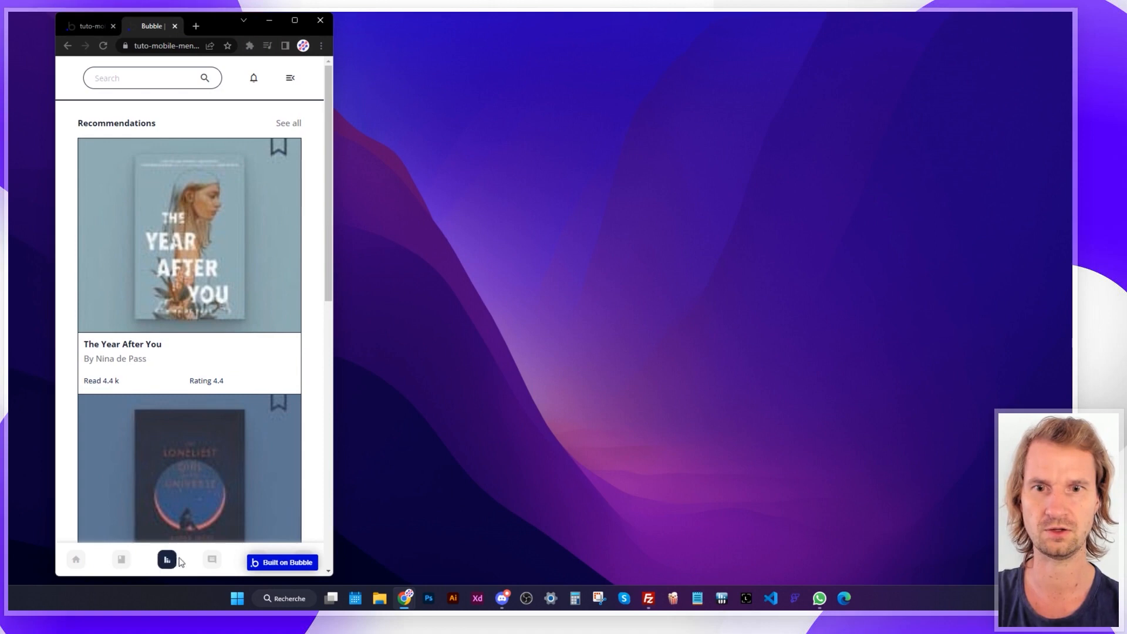
# Examine the bottom menu with the added Statistics and Reviews icons in the phone-width app preview while scrolling.
pyautogui.scroll(-3, 291, 351)
pyautogui.scroll(3, 292, 351)
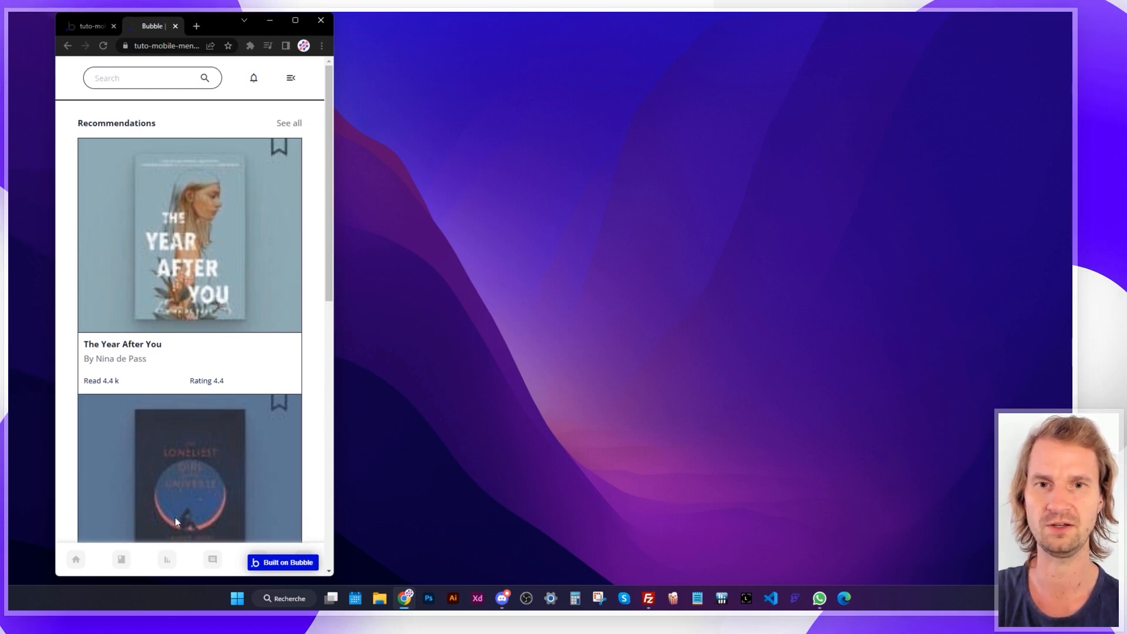
# Widen the browser to desktop width and open the TrackHour dashboard in a new tab.
pyautogui.moveTo(335, 426); pyautogui.dragTo(1043, 425)
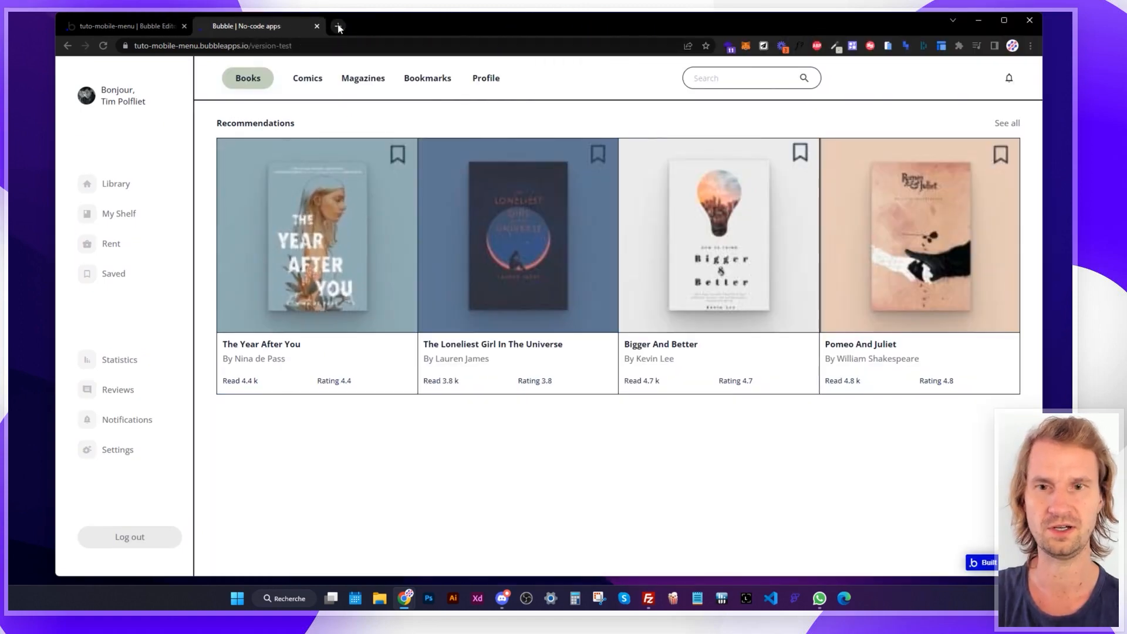
pyautogui.click(333, 26)
pyautogui.write('tr')
pyautogui.press('Return')
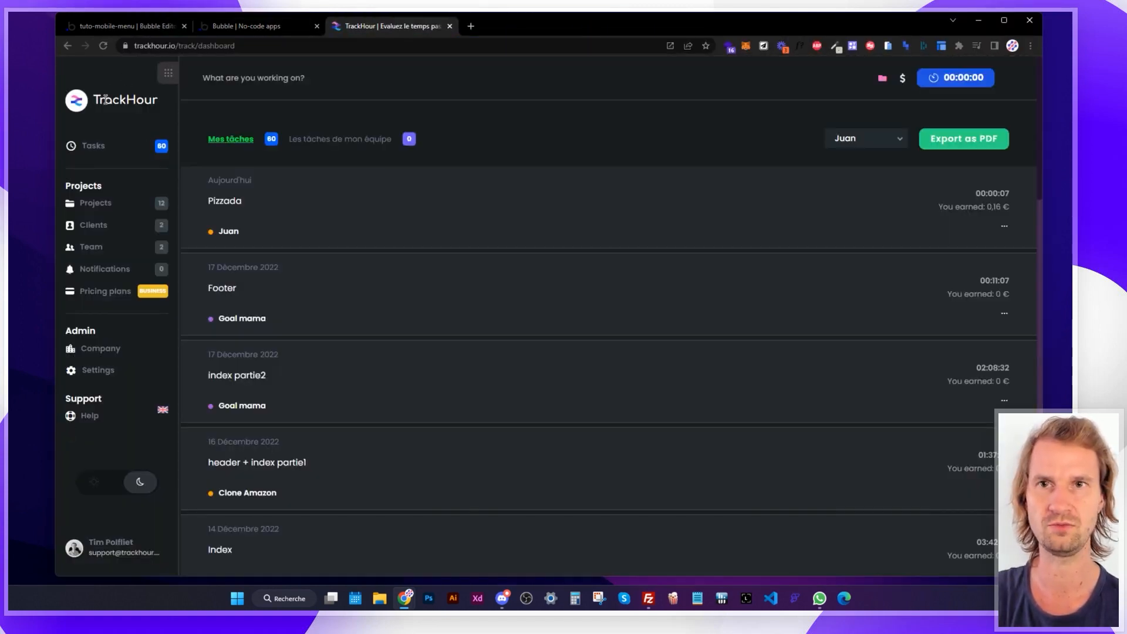
# Collapse TrackHour's sidebar to icons and narrow the browser to phone width to examine its bottom mobile menu.
pyautogui.click(169, 74)
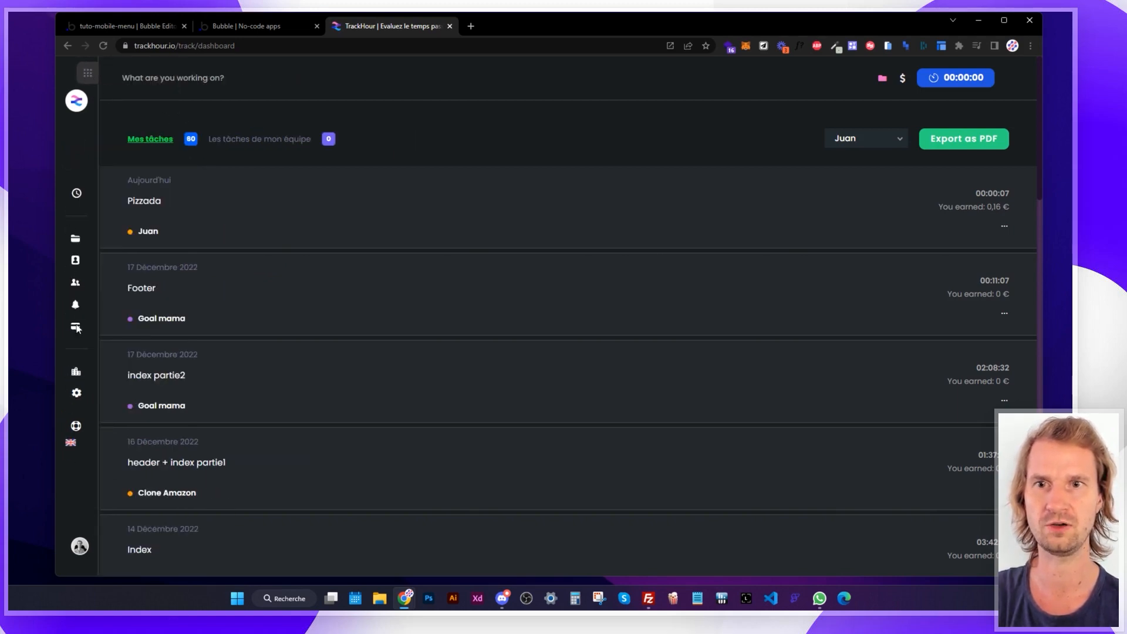
pyautogui.moveTo(1043, 189); pyautogui.dragTo(361, 179)
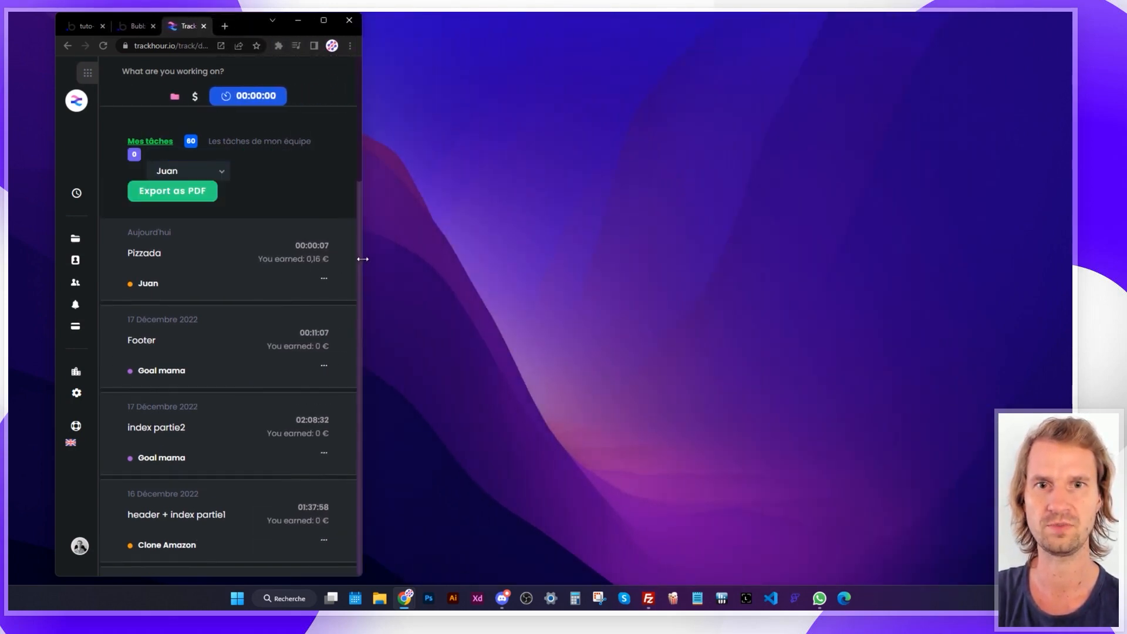
pyautogui.moveTo(363, 258); pyautogui.dragTo(300, 253)
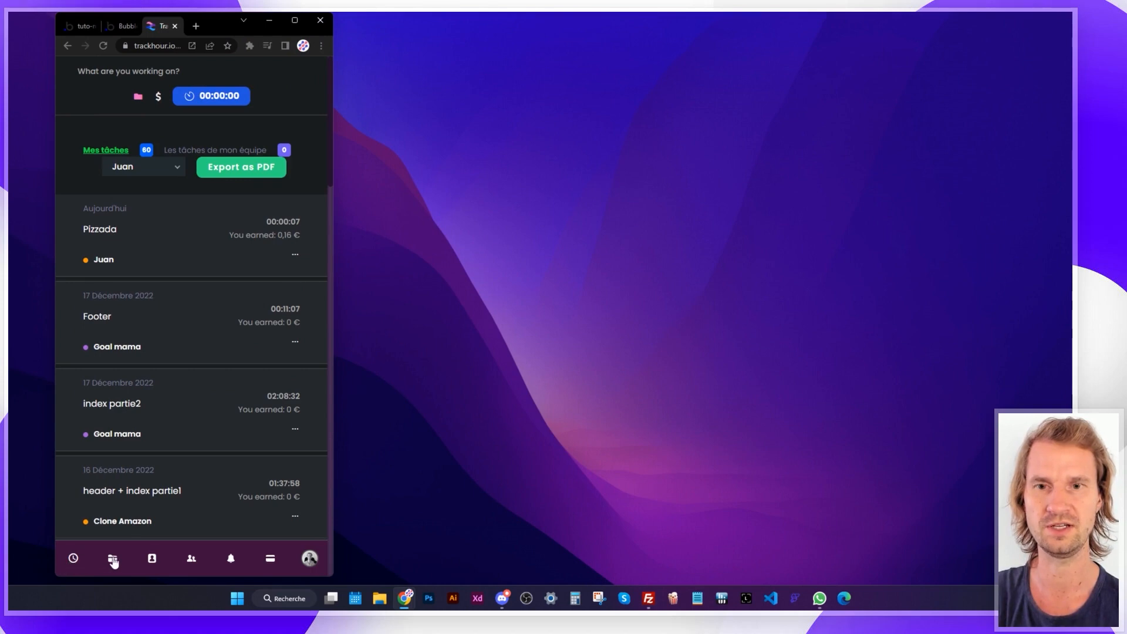
pyautogui.scroll(-5, 200, 470)
pyautogui.scroll(5, 209, 423)
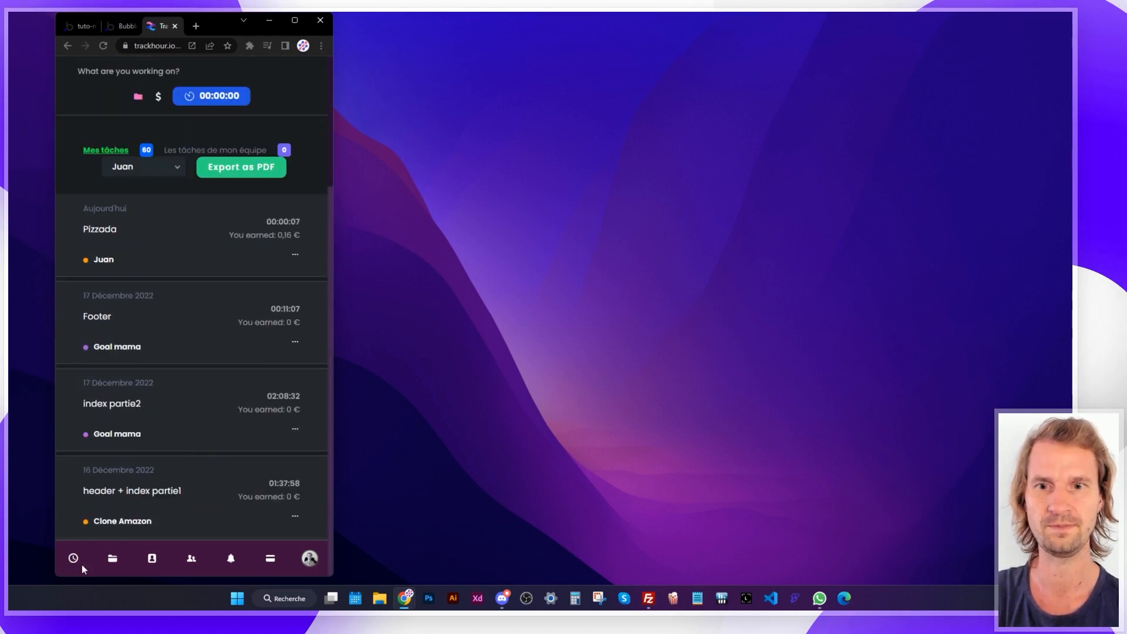
# Examine TrackHour's mobile profile panel in light and dark themes, then close it and restore the browser to desktop width.
pyautogui.click(309, 559)
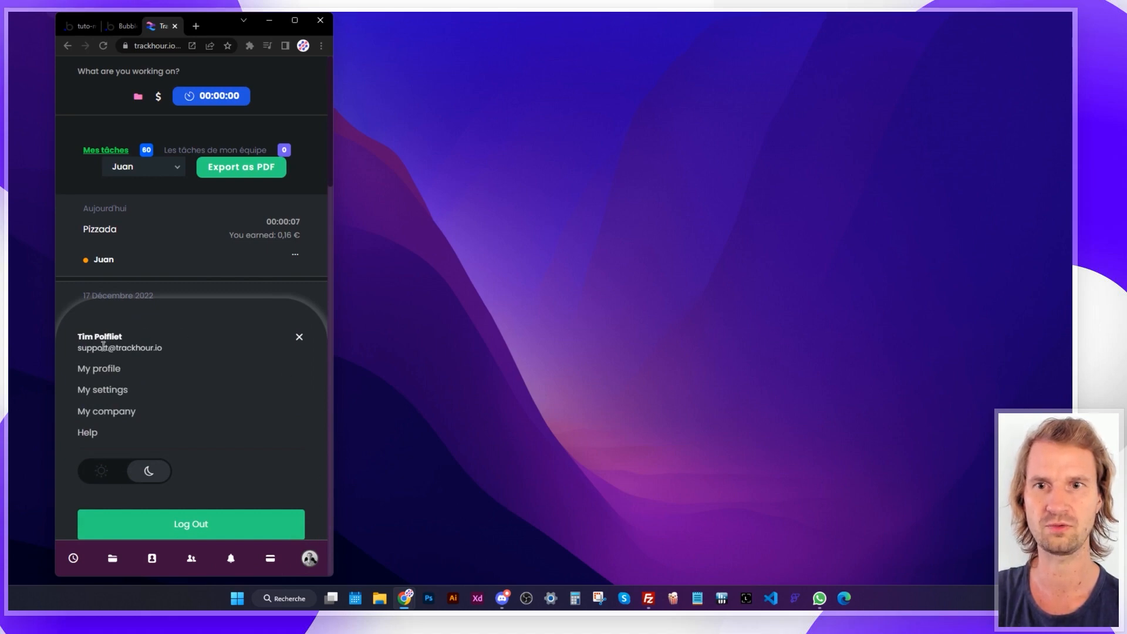
pyautogui.click(101, 472)
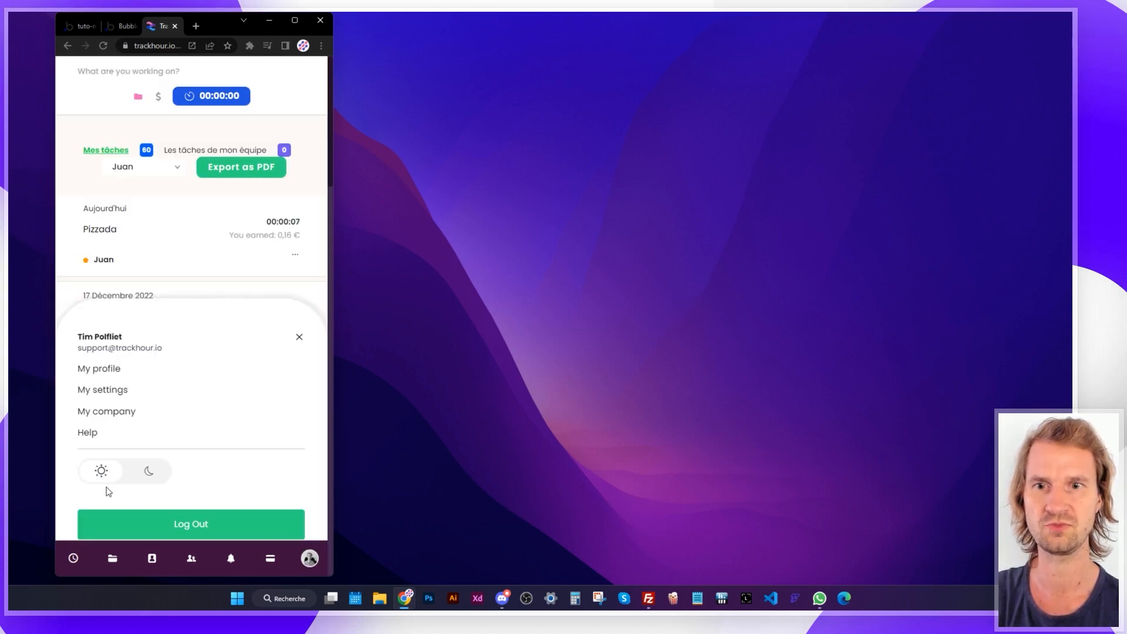
pyautogui.click(146, 474)
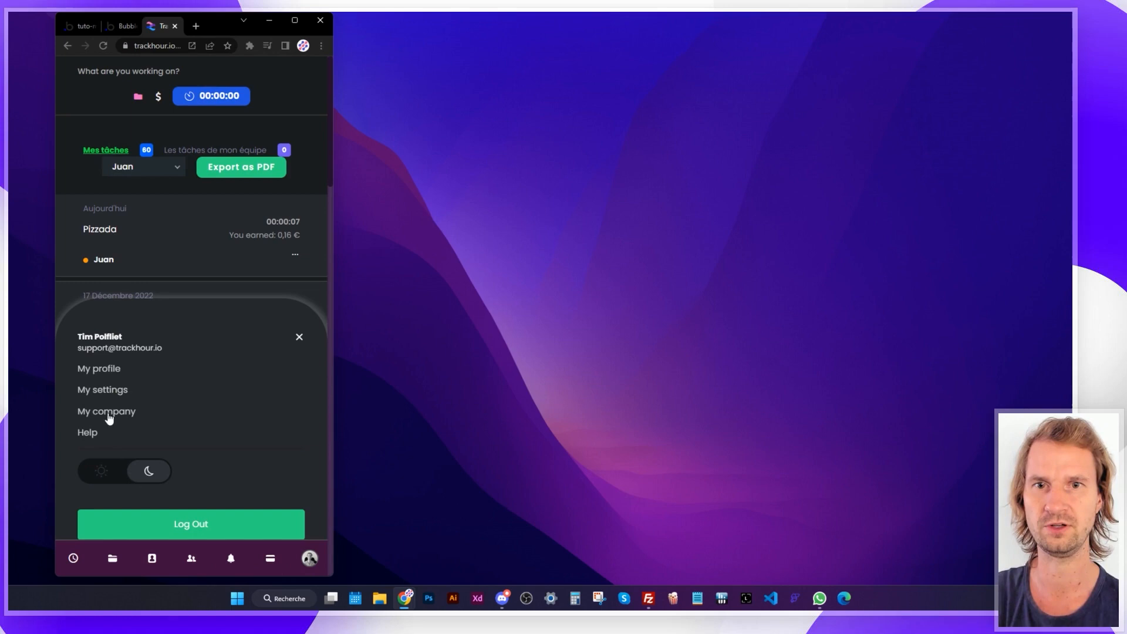
pyautogui.click(299, 339)
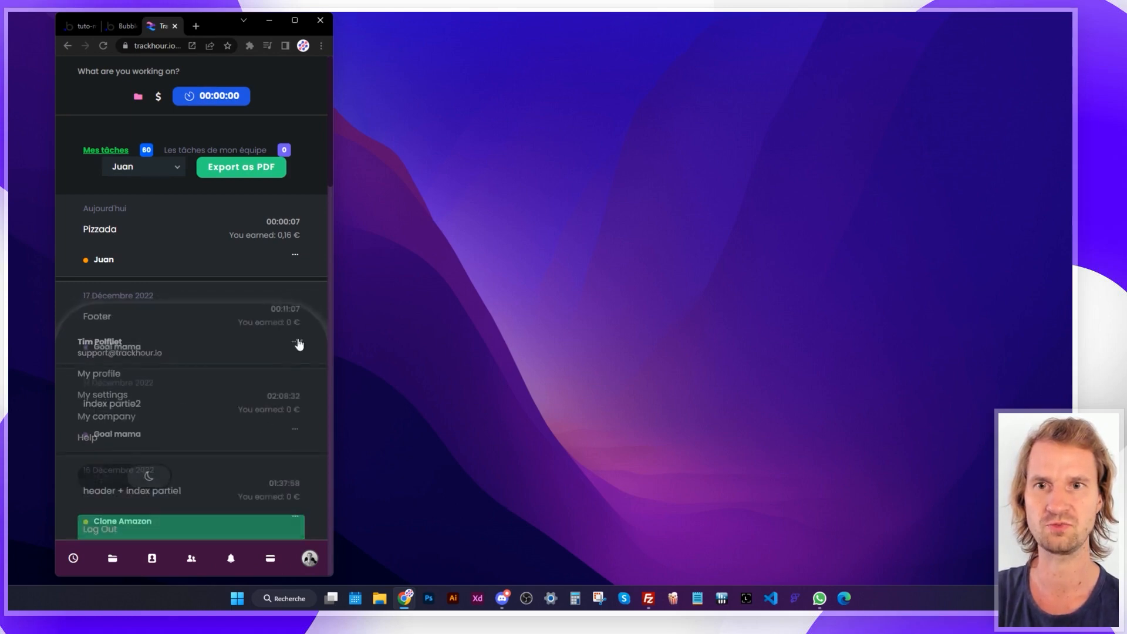
pyautogui.click(310, 557)
pyautogui.click(299, 339)
pyautogui.moveTo(331, 314); pyautogui.dragTo(1048, 315)
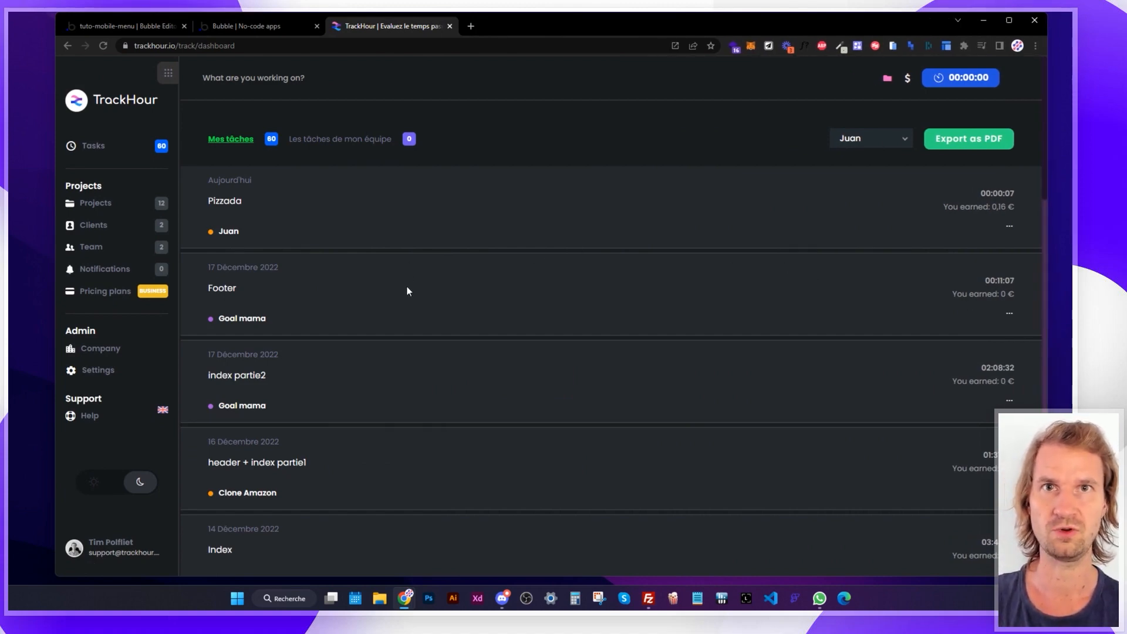
# Open the ottho.co website in a new tab.
pyautogui.click(470, 27)
pyautogui.write('ott')
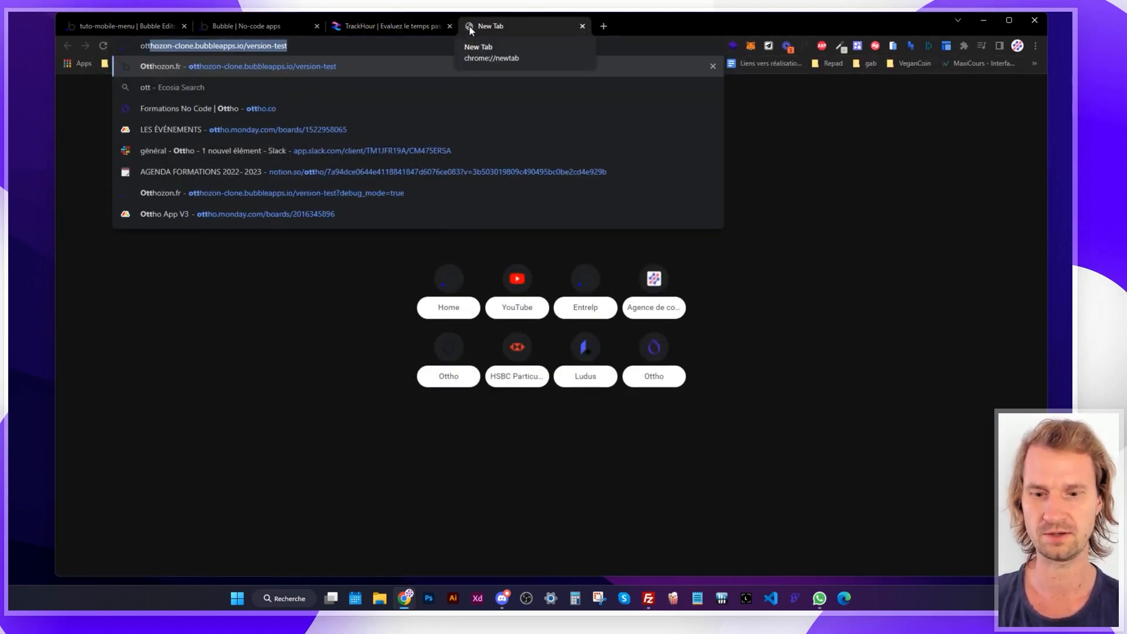
pyautogui.write('ho.co')
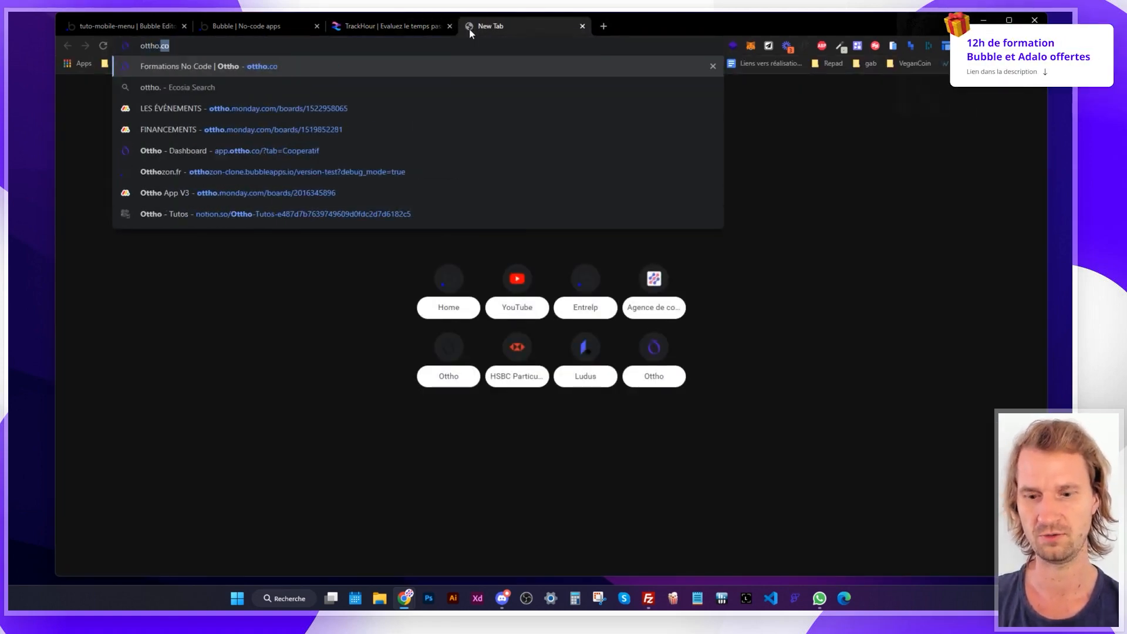
pyautogui.press('Return')
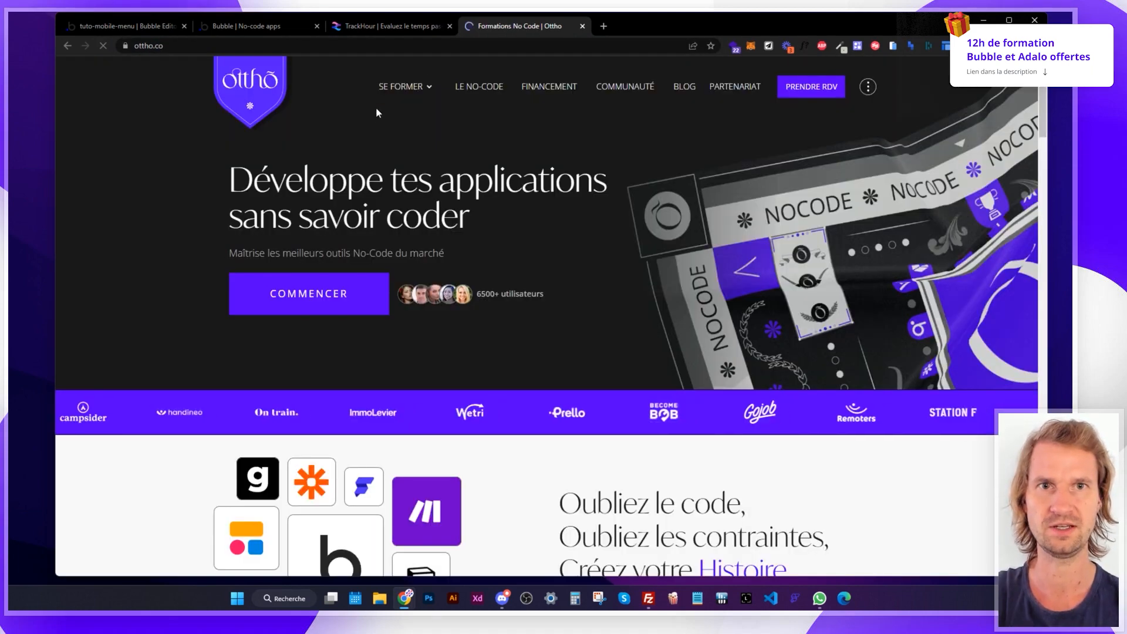
# Find the training paths on the Ottho home page and open the "Initiation au No-Code" course.
pyautogui.moveTo(415, 89)
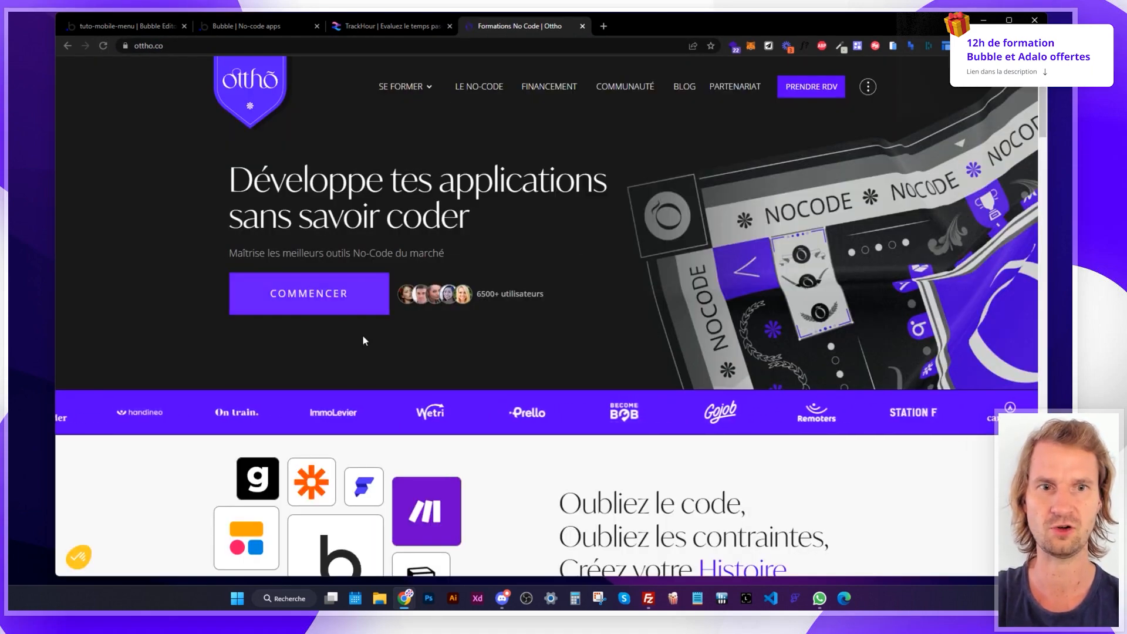
pyautogui.scroll(-10, 399, 330)
pyautogui.scroll(-10, 400, 330)
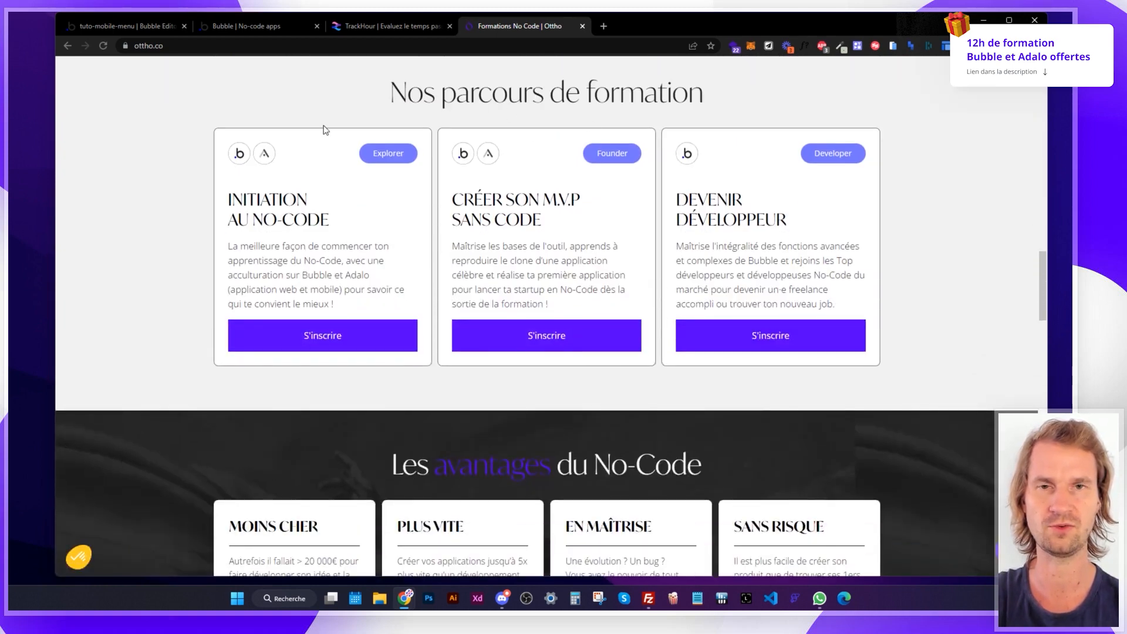
pyautogui.click(309, 346)
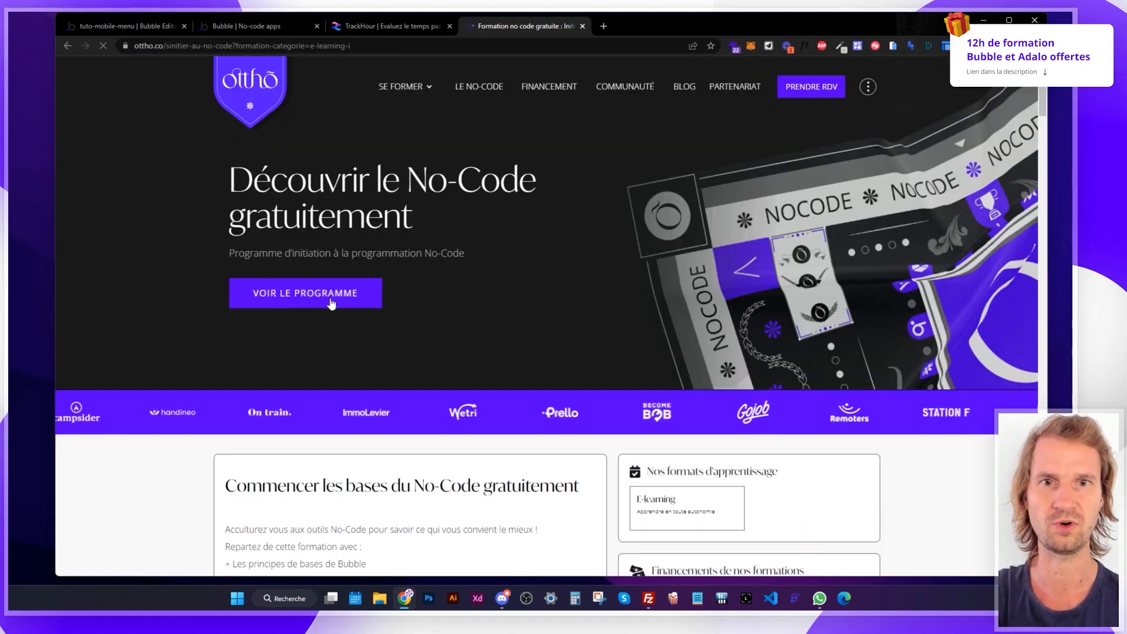
# View the detailed programme of the free No-Code course and return to its introduction.
pyautogui.click(332, 303)
pyautogui.scroll(-3, 388, 302)
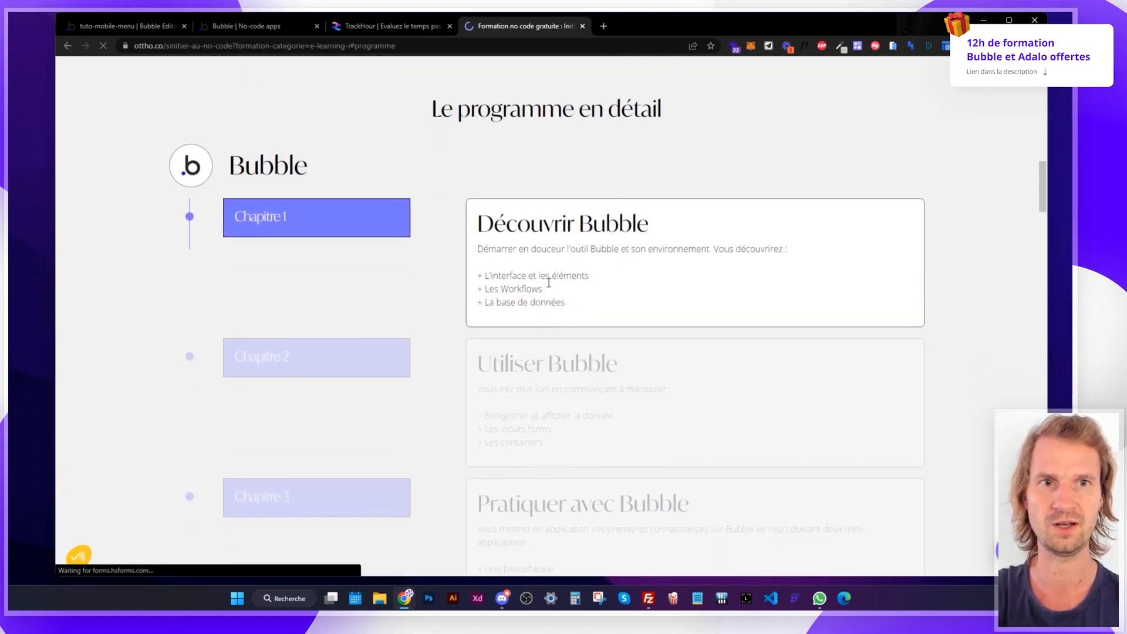
pyautogui.scroll(10, 552, 302)
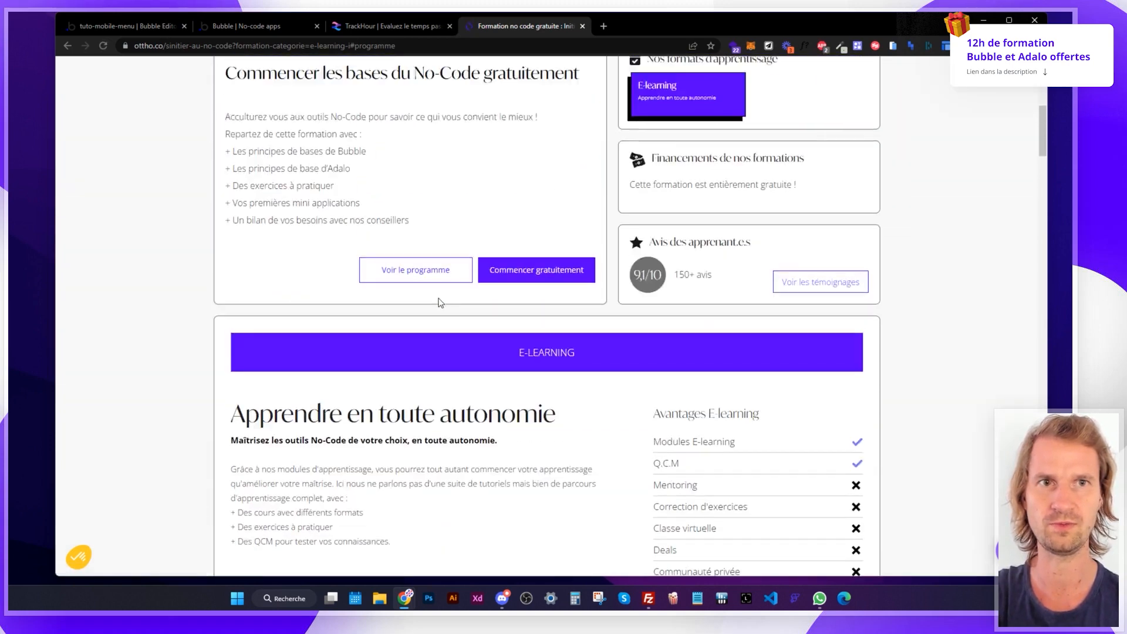